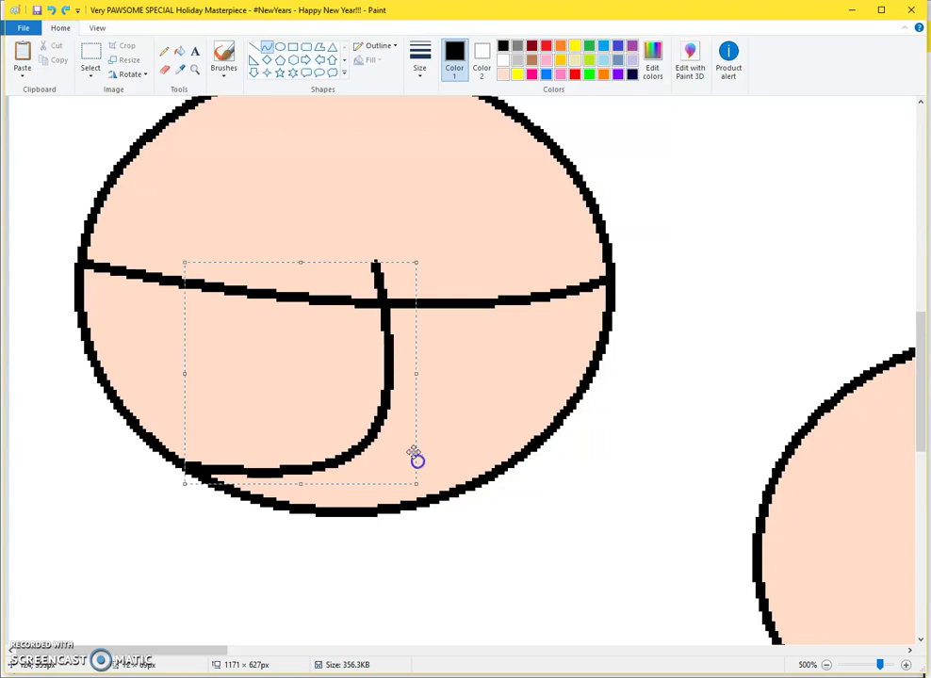
Draw the second eye's outline as a black curve running from the hair line to the right edge of the face.
mouse_move(709, 318)
left_mouse_down()
mouse_move(698, 552)
mouse_move(758, 563)
mouse_move(642, 578)
left_mouse_up()
left_click(711, 559)
scroll(271, 262, "down", 2)
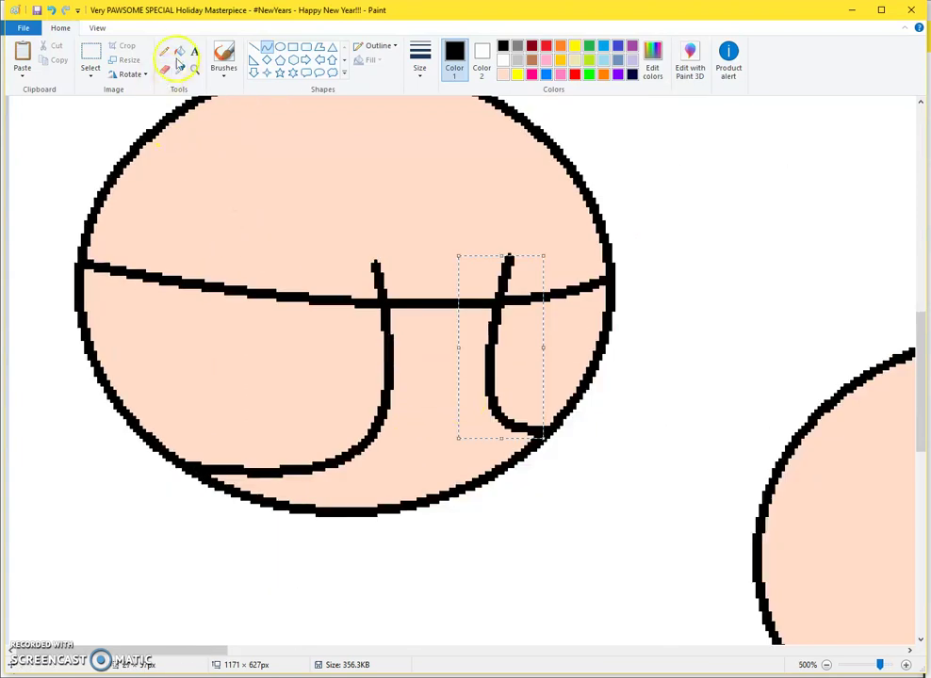
Fill the hair area above the fringe line black and both eyes white.
left_click(178, 57)
left_click(384, 242)
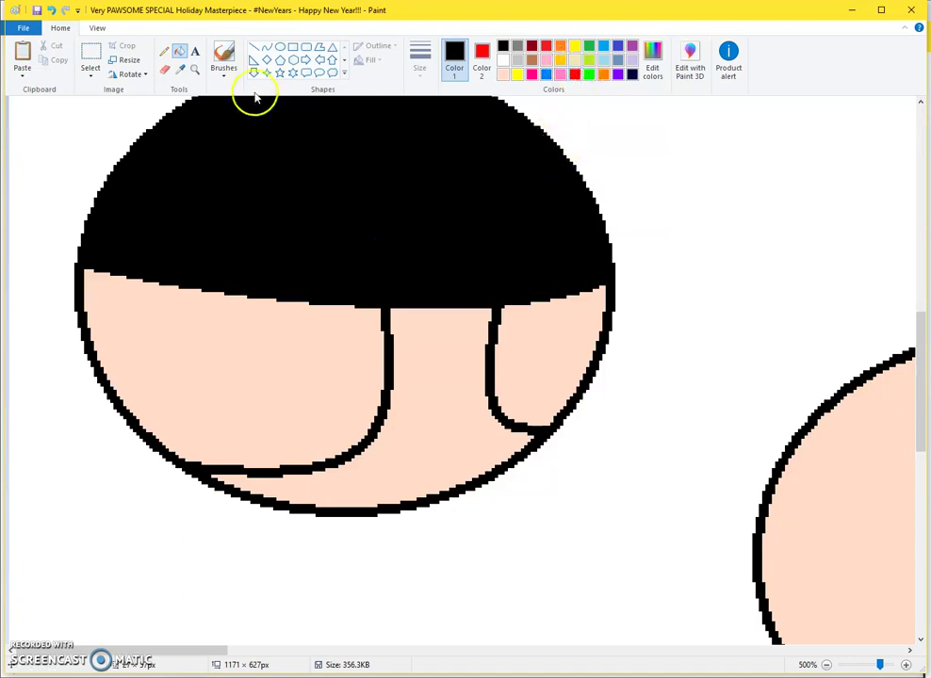
left_click(253, 385)
left_click(548, 331)
Draw the torso outline below the head in black, with two curved sides and a rounded hem.
left_click(267, 46)
scroll(401, 326, "up", 3)
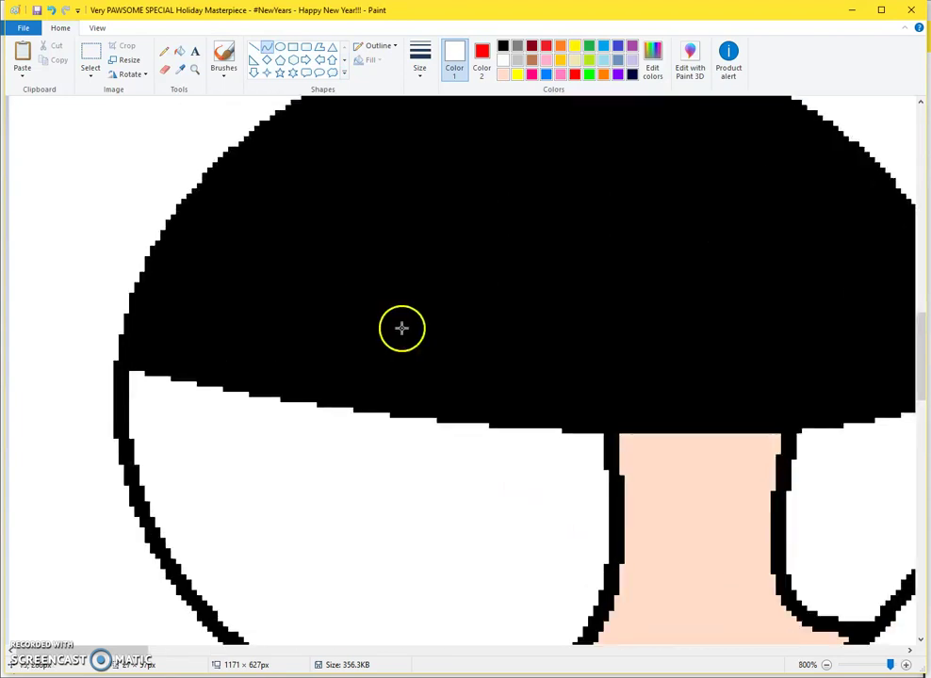
scroll(434, 332, "down", 3)
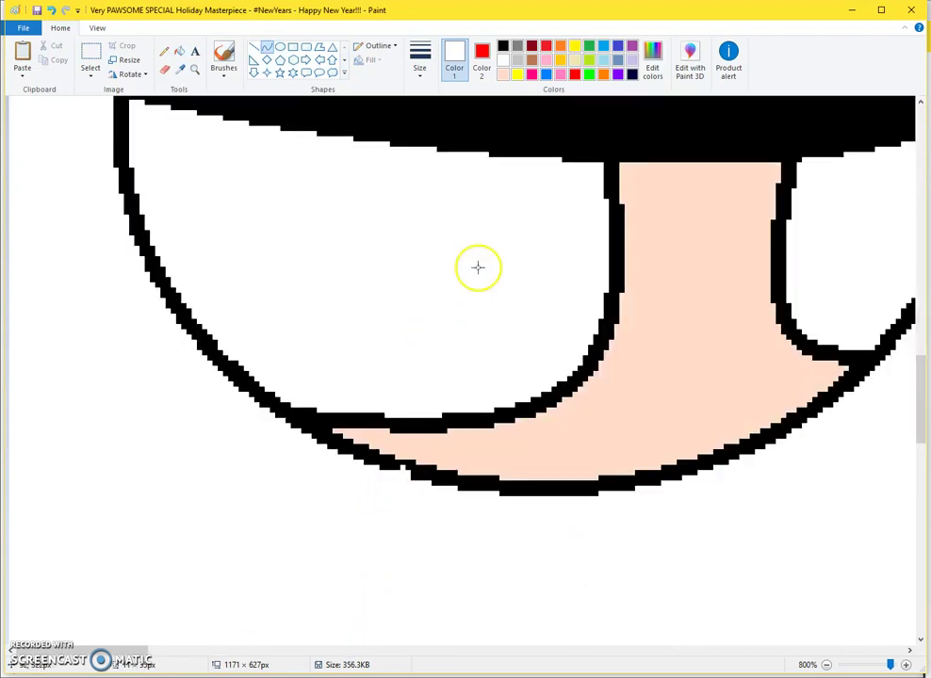
left_click(505, 53)
left_click_drag(404, 468, 350, 644)
mouse_move(564, 498)
left_mouse_down()
mouse_move(588, 579)
mouse_move(627, 646)
left_mouse_up()
left_click(568, 589)
left_click(569, 579)
scroll(584, 520, "down", 2)
scroll(528, 443, "up", 1)
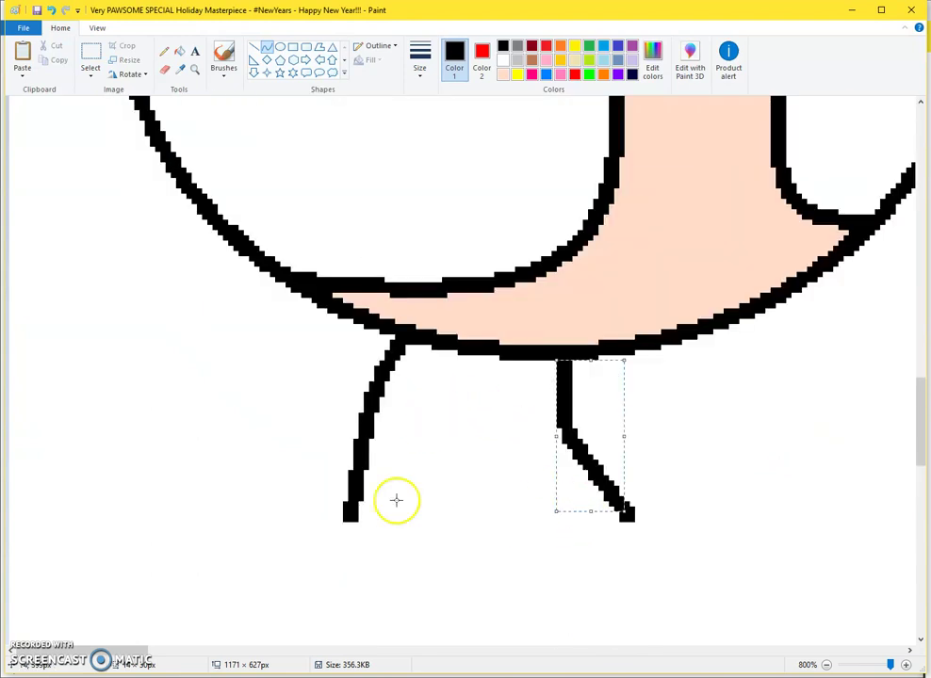
mouse_move(347, 513)
left_mouse_down()
mouse_move(638, 523)
mouse_move(626, 513)
mouse_move(429, 617)
left_mouse_up()
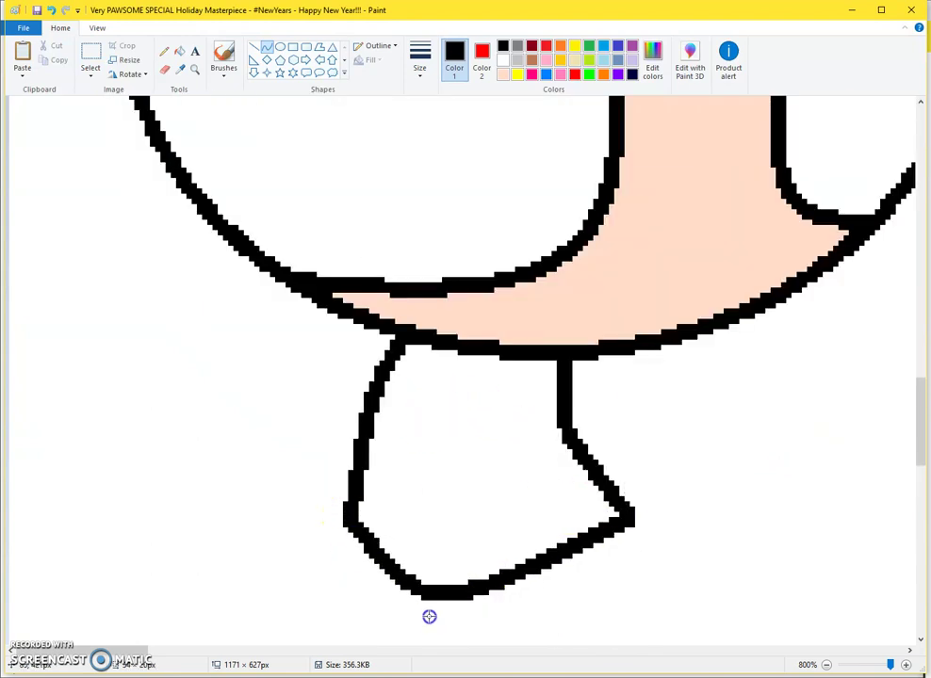
Reshape the torso's hem and draw one long rounded leg hanging below it.
scroll(748, 480, "down", 1)
left_click_drag(264, 417, 271, 674)
key("ctrl+z")
left_click_drag(376, 463, 473, 437)
key("ctrl+z")
mouse_move(368, 468)
left_mouse_down()
mouse_move(475, 432)
mouse_move(484, 519)
mouse_move(399, 540)
left_mouse_up()
mouse_move(431, 381)
left_mouse_down()
mouse_move(483, 401)
mouse_move(574, 396)
left_mouse_up()
scroll(367, 450, "up", 2)
key("ctrl+z")
mouse_move(369, 328)
left_mouse_down()
mouse_move(475, 292)
mouse_move(492, 388)
mouse_move(383, 533)
mouse_move(590, 521)
left_mouse_up()
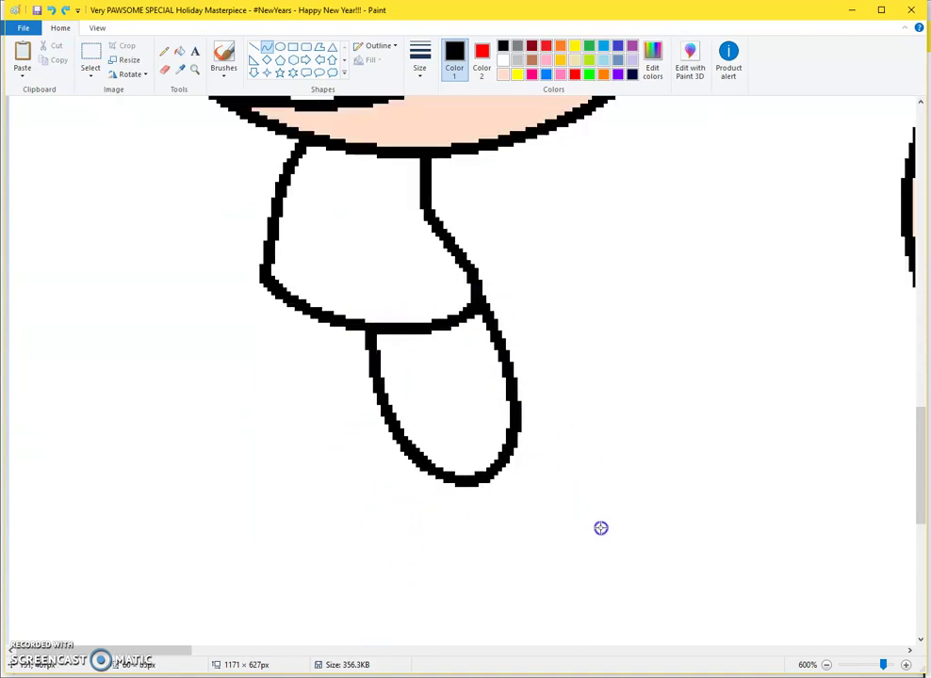
Draw two curved lines across the torso, one just above the hem and one higher up, to form bands.
scroll(296, 324, "up", 2)
left_click_drag(269, 393, 466, 405)
left_click_drag(370, 401, 330, 444)
left_click_drag(405, 424, 424, 445)
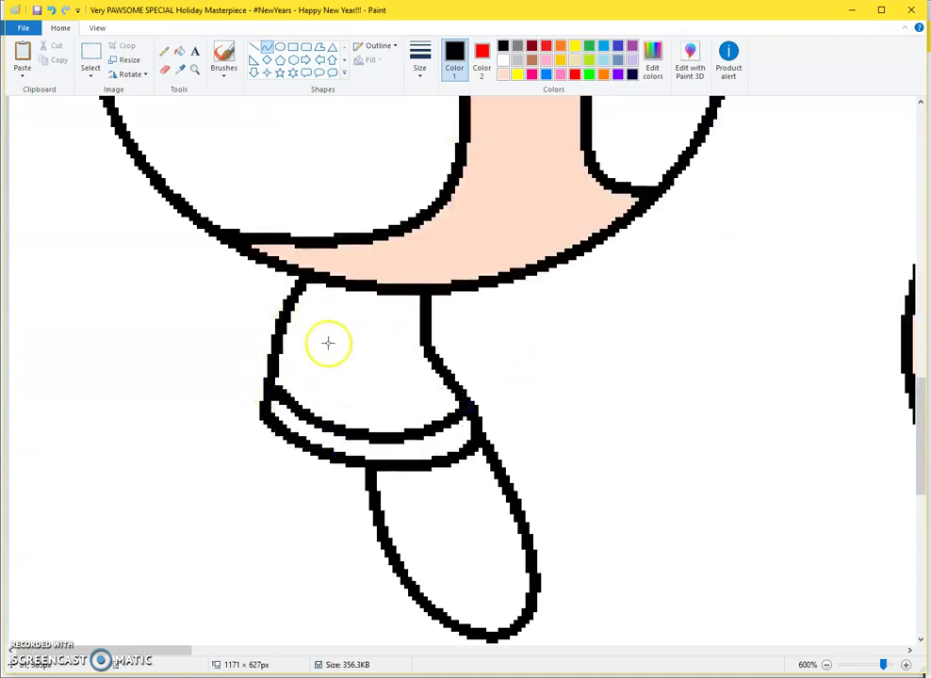
left_click_drag(284, 331, 424, 352)
left_click(281, 360)
left_click(412, 381)
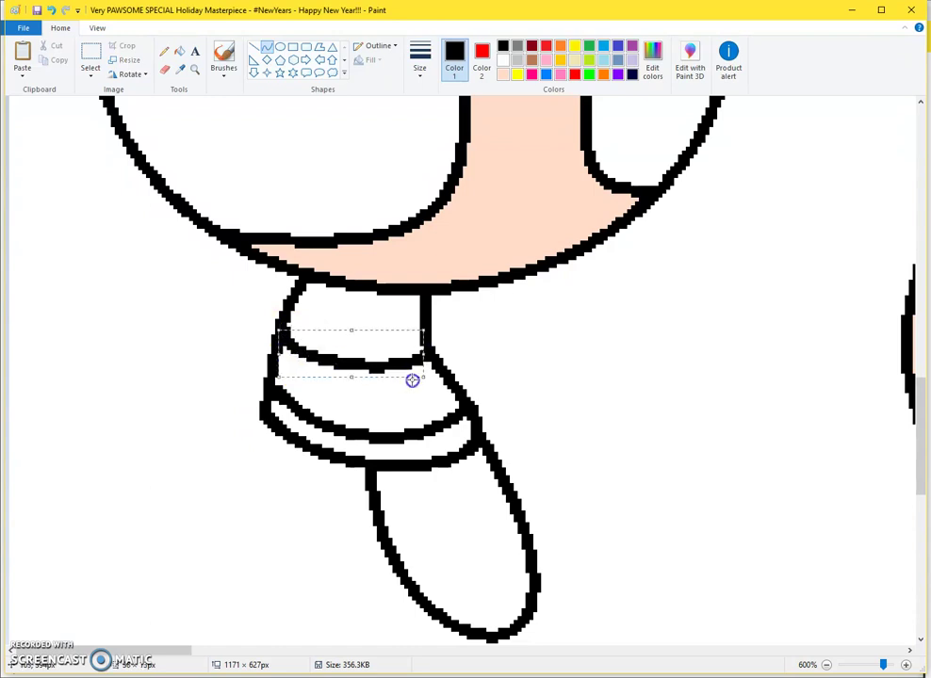
Fill the torso's middle band black and its upper and lower bands red.
left_click(179, 50)
left_click(384, 388)
scroll(482, 127, "down", 2)
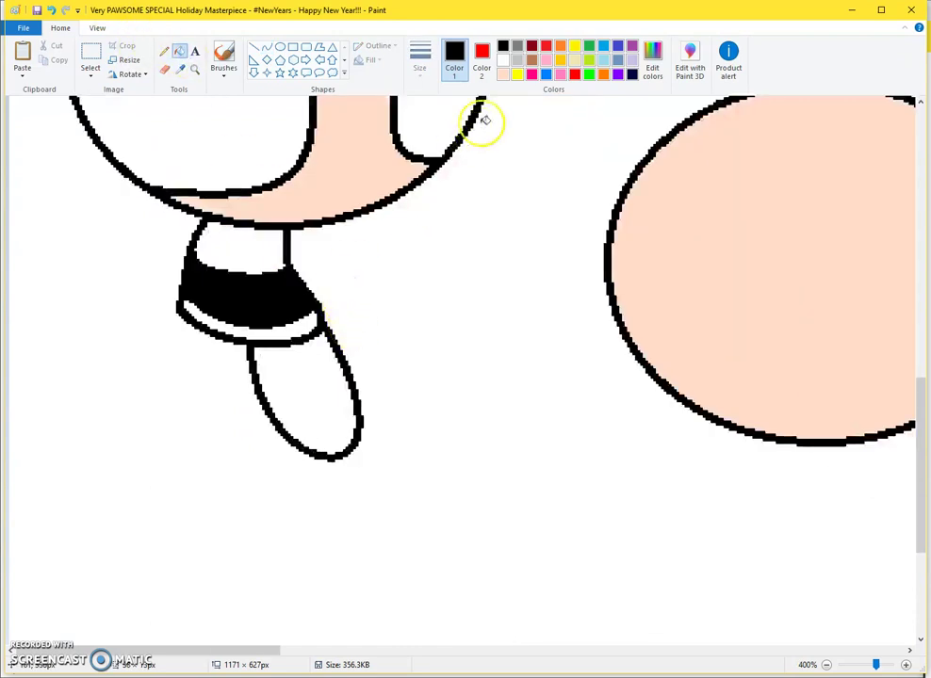
right_click(235, 243)
right_click(297, 316)
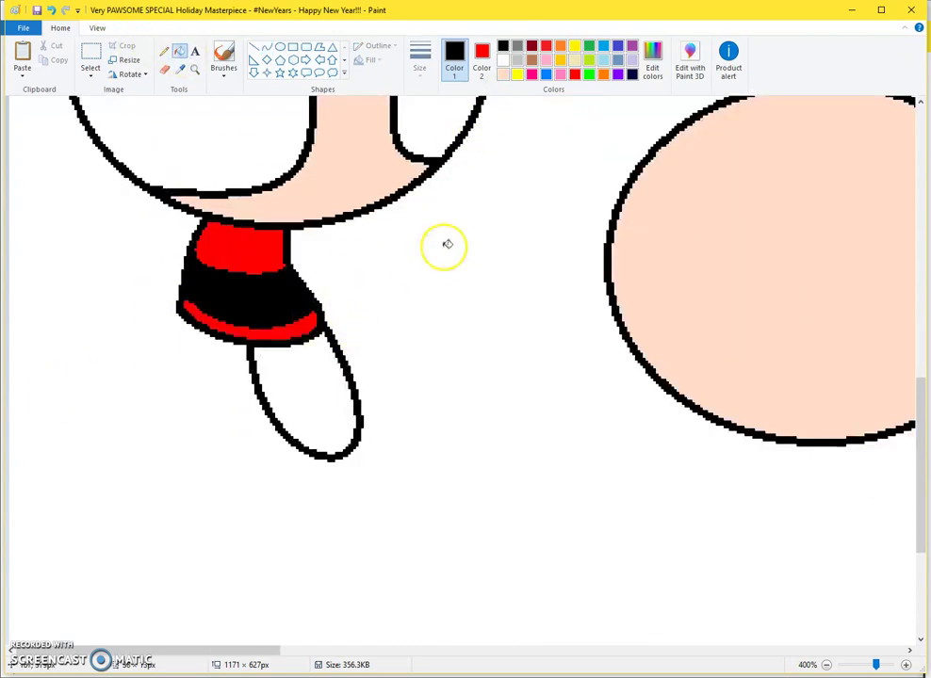
Draw the shoe's top edge and opening on the leg with black curves and fill the shoe black.
scroll(475, 174, "up", 2)
left_click(268, 47)
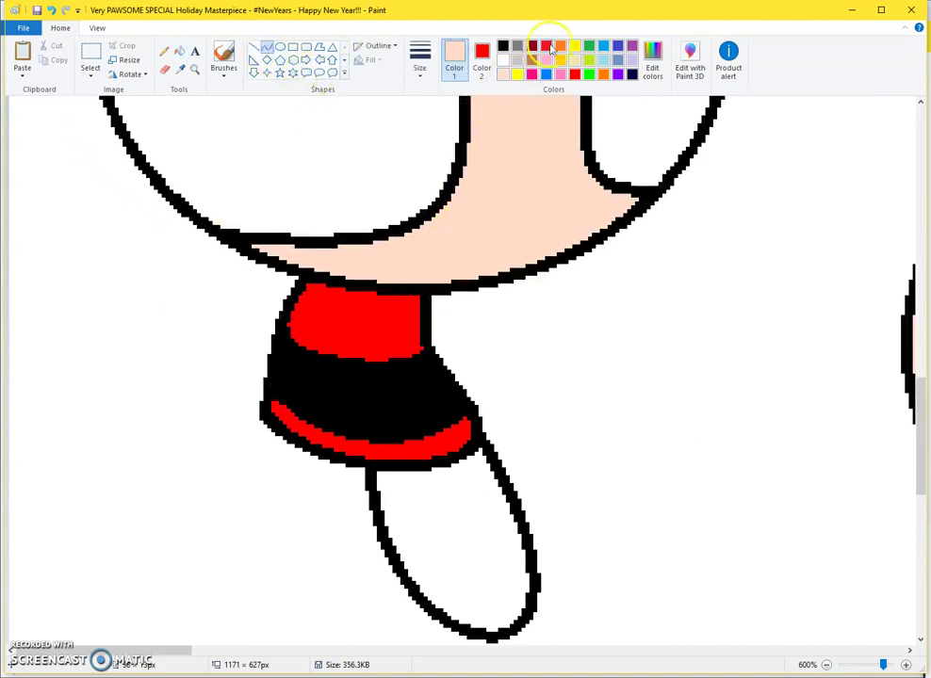
mouse_move(394, 549)
left_mouse_down()
mouse_move(478, 559)
mouse_move(523, 551)
mouse_move(480, 562)
mouse_move(531, 626)
left_mouse_up()
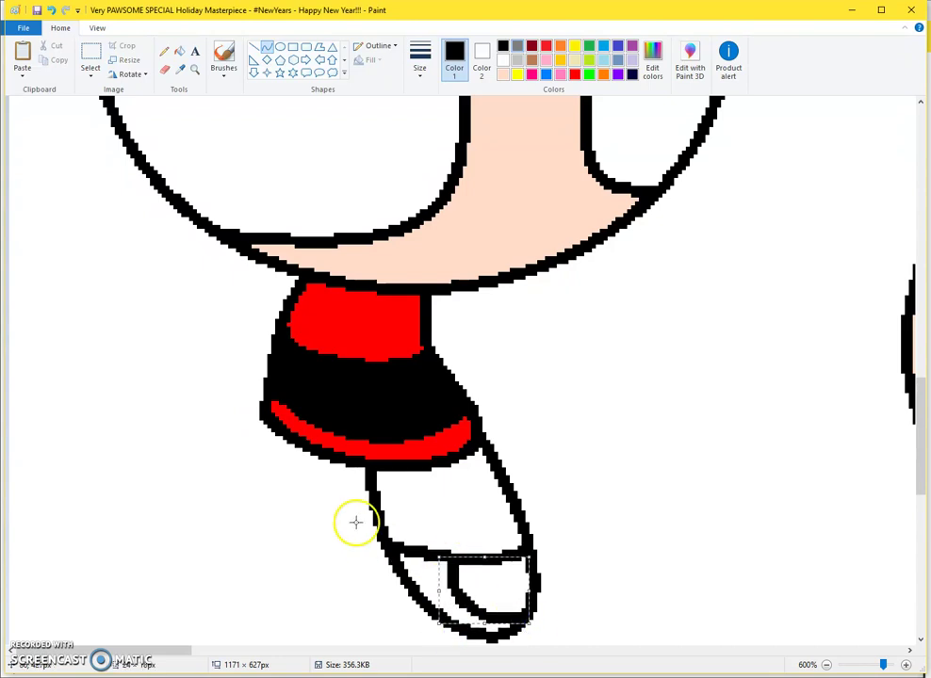
left_click(180, 55)
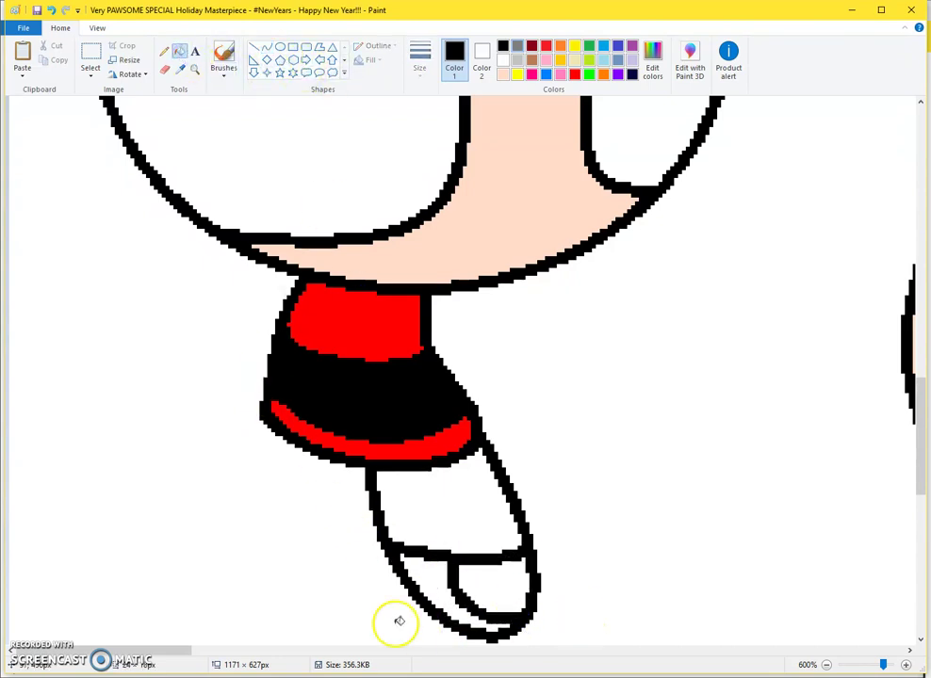
left_click(427, 570)
Draw the front leg as an indigo oval of two curves overlapping the lower left of the torso.
left_click(268, 47)
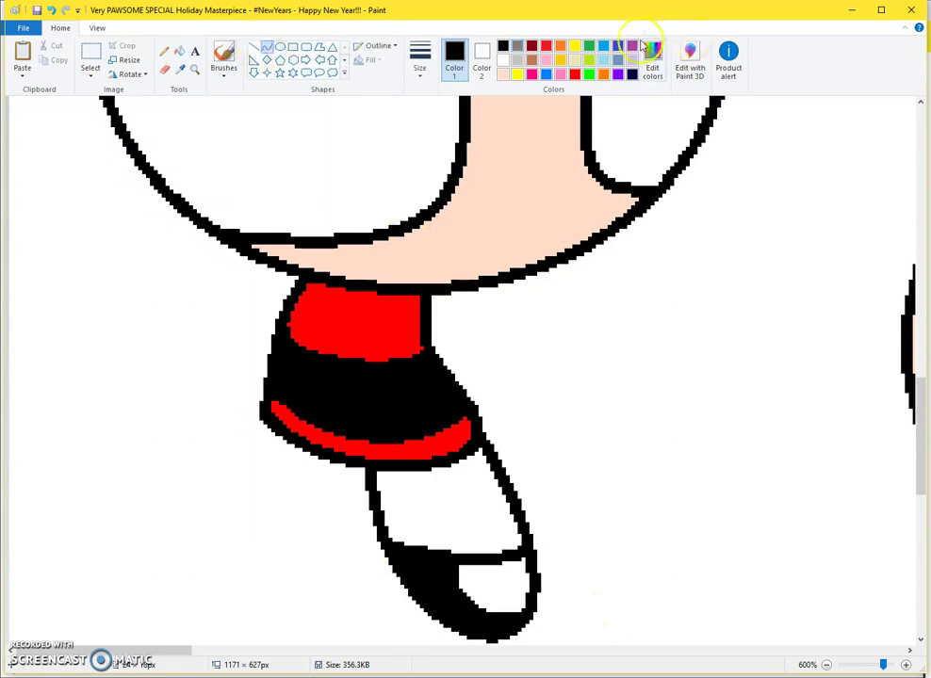
left_click_drag(267, 485, 381, 483)
left_click_drag(311, 453, 241, 386)
mouse_move(311, 377)
left_mouse_down()
mouse_move(337, 292)
mouse_move(328, 374)
left_mouse_up()
left_click(481, 430)
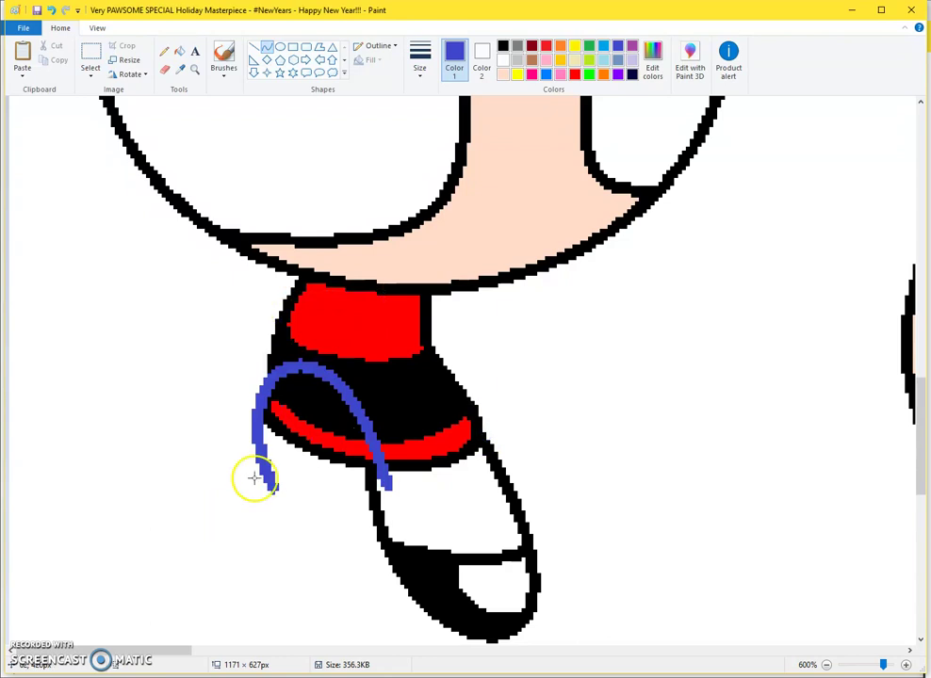
left_click_drag(272, 487, 313, 569)
left_click_drag(367, 537, 394, 516)
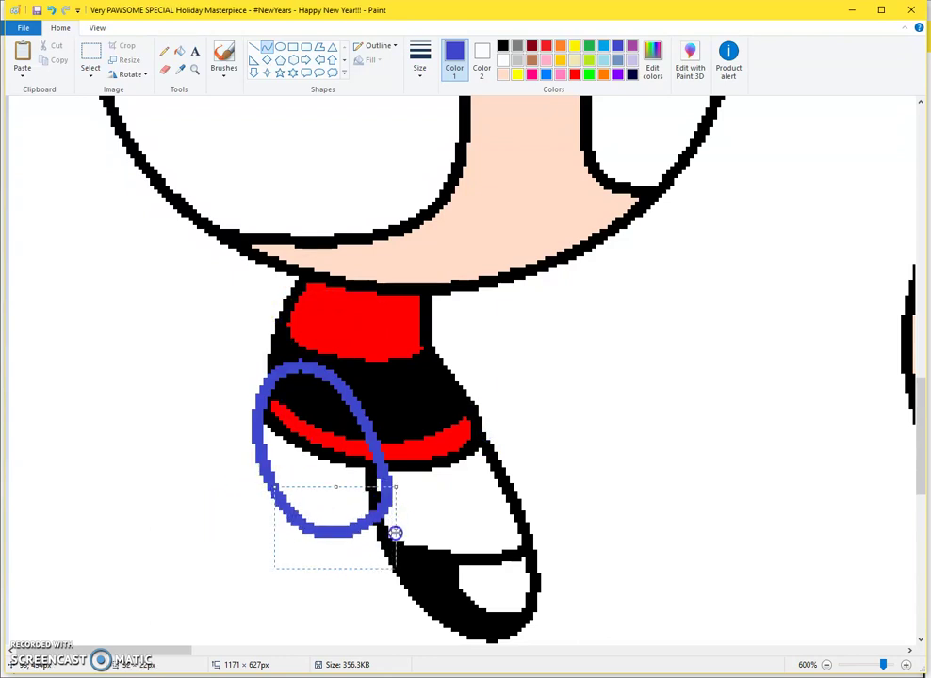
Fill the torso parts inside the front leg's oval white and recolor its outline black.
scroll(525, 459, "up", 1)
left_click(177, 50)
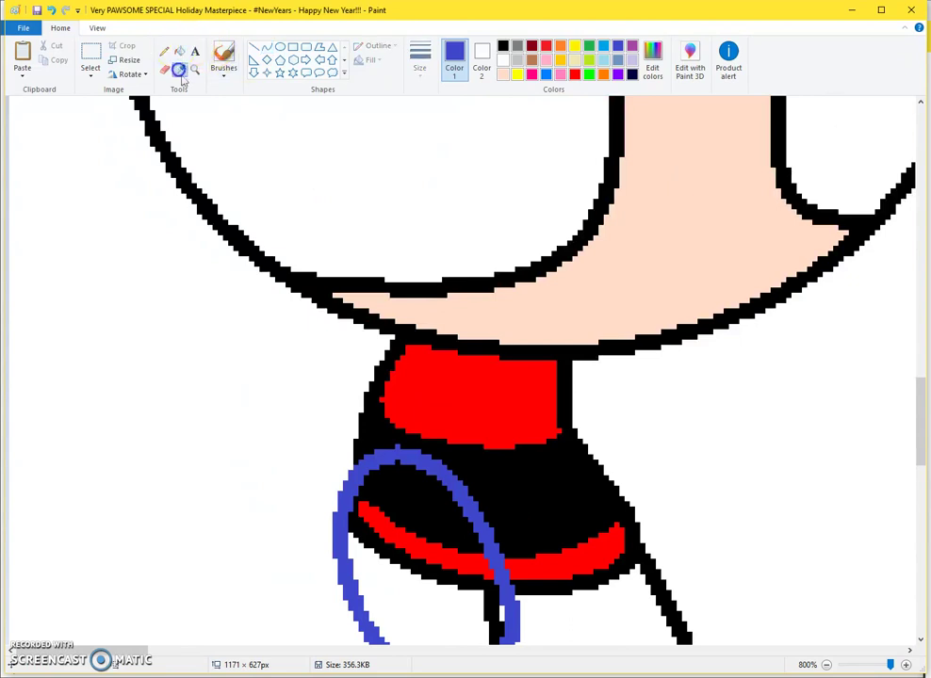
scroll(410, 424, "down", 1)
left_click(422, 418)
left_click(426, 431)
left_click(433, 452)
right_click(441, 465)
left_click(506, 452)
left_click(463, 372)
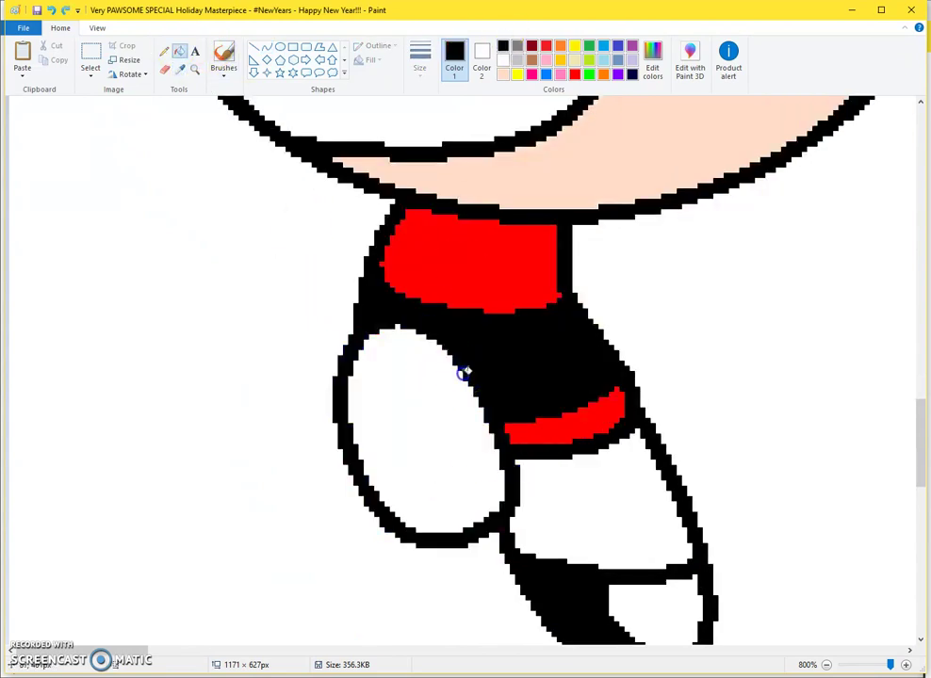
Draw the shoe's top edge and opening on the front leg with black curves and fill the shoe black.
left_click(266, 49)
mouse_move(346, 425)
left_mouse_down()
mouse_move(479, 413)
mouse_move(413, 445)
left_mouse_up()
left_click(417, 547)
left_click_drag(443, 535, 540, 543)
mouse_move(534, 419)
left_mouse_down()
mouse_move(530, 432)
mouse_move(530, 418)
left_mouse_up()
key("ctrl+z")
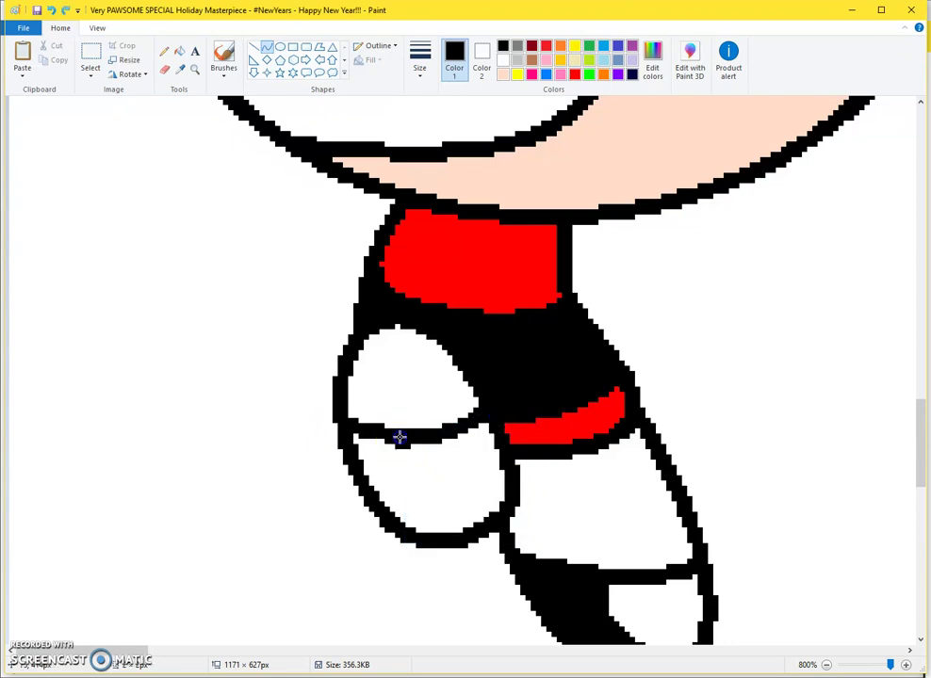
left_click_drag(400, 508, 440, 522)
left_click_drag(500, 485, 557, 548)
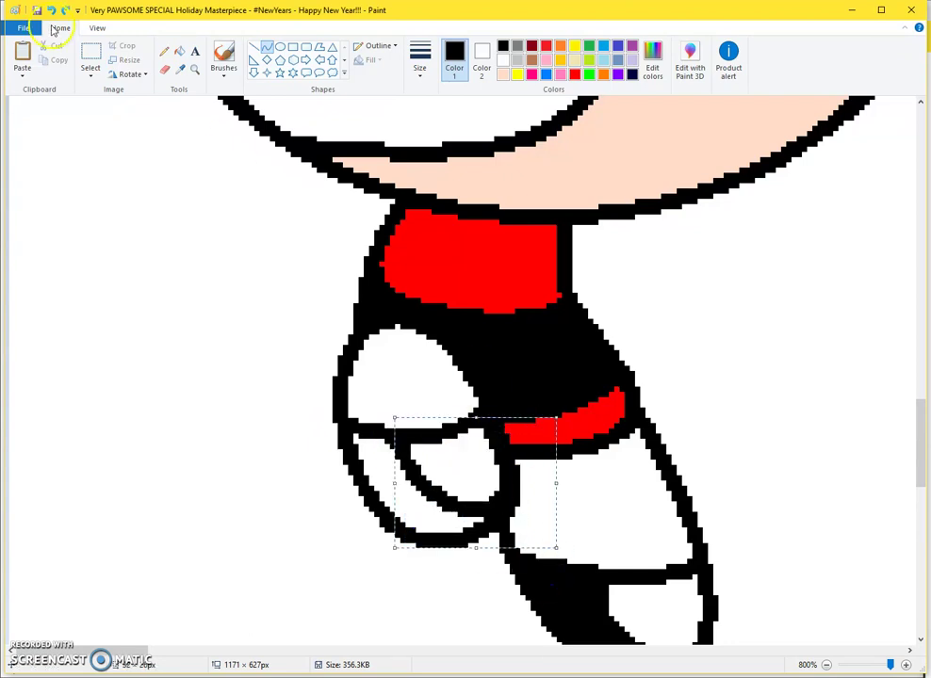
left_click(178, 52)
left_click(386, 483)
Draw two rounded arms extending outward from beneath the head on either side of the torso.
scroll(386, 483, "down", 4)
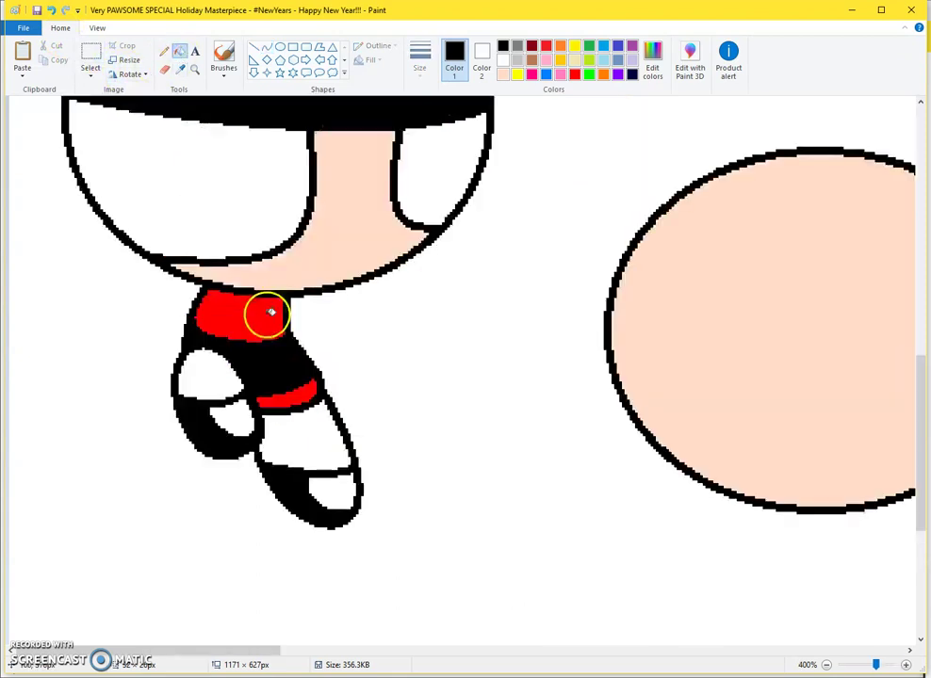
left_click(266, 47)
scroll(195, 368, "up", 2)
mouse_move(225, 344)
left_mouse_down()
mouse_move(280, 371)
mouse_move(7, 348)
left_mouse_up()
mouse_move(13, 380)
left_mouse_down()
mouse_move(35, 432)
mouse_move(4, 545)
left_mouse_up()
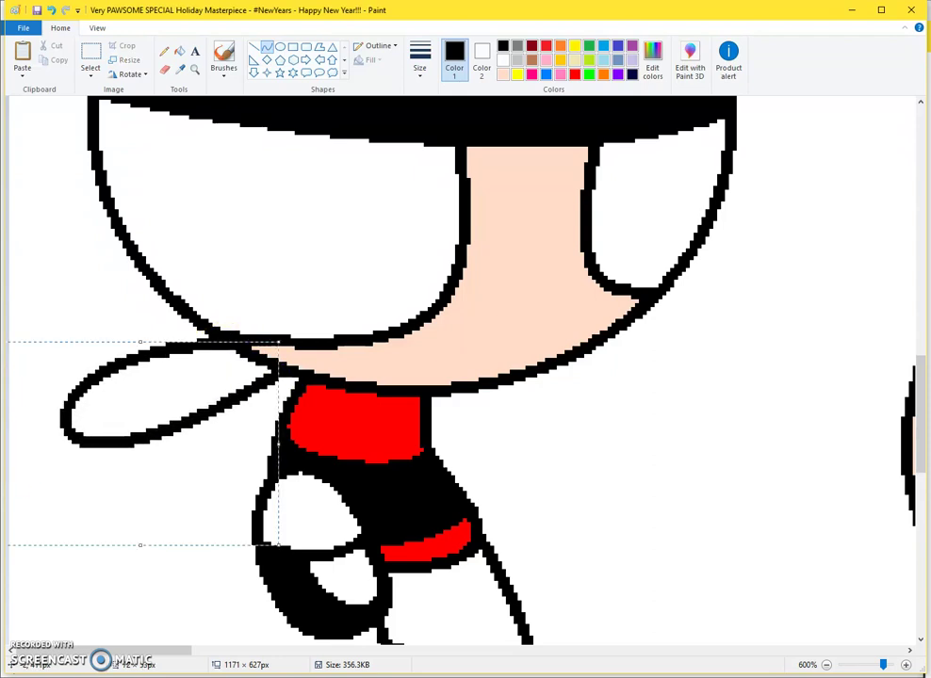
left_click_drag(435, 394, 480, 389)
left_click_drag(528, 471, 556, 545)
left_click_drag(642, 479, 716, 460)
Draw the long hair's outline around the arms and legs with a thicker black pencil line.
left_click(164, 51)
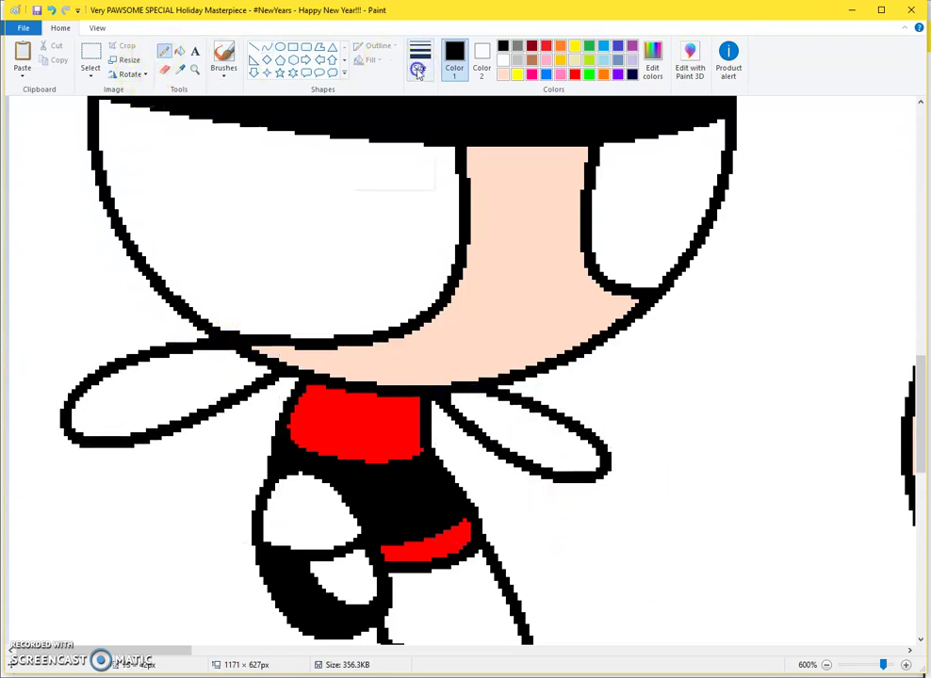
left_click(395, 121)
left_click_drag(93, 148, 34, 356)
key("ctrl+z")
left_click_drag(93, 150, 37, 438)
scroll(27, 489, "down", 2)
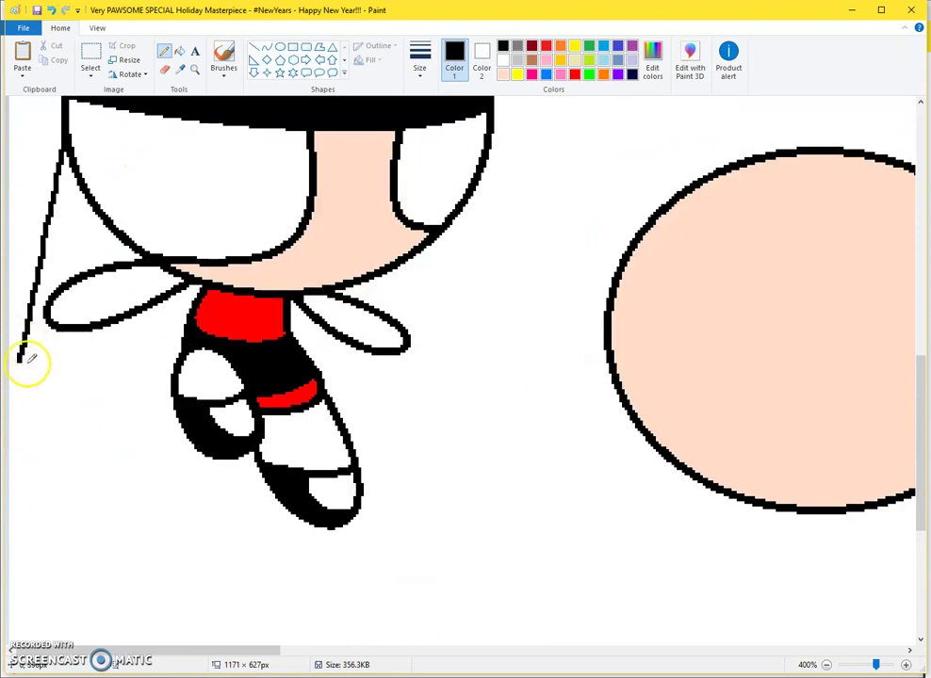
mouse_move(14, 403)
left_mouse_down()
mouse_move(71, 451)
mouse_move(155, 477)
mouse_move(271, 491)
mouse_move(356, 471)
left_mouse_up()
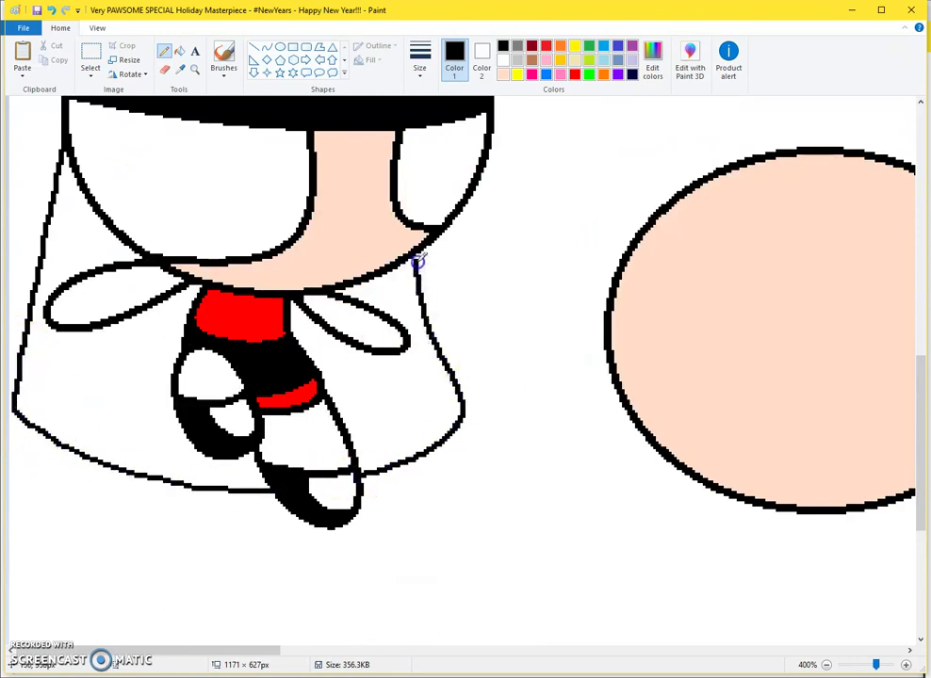
Fill the long hair area black on both sides of the body and both arms with the light skin color.
left_click(180, 52)
left_click(153, 391)
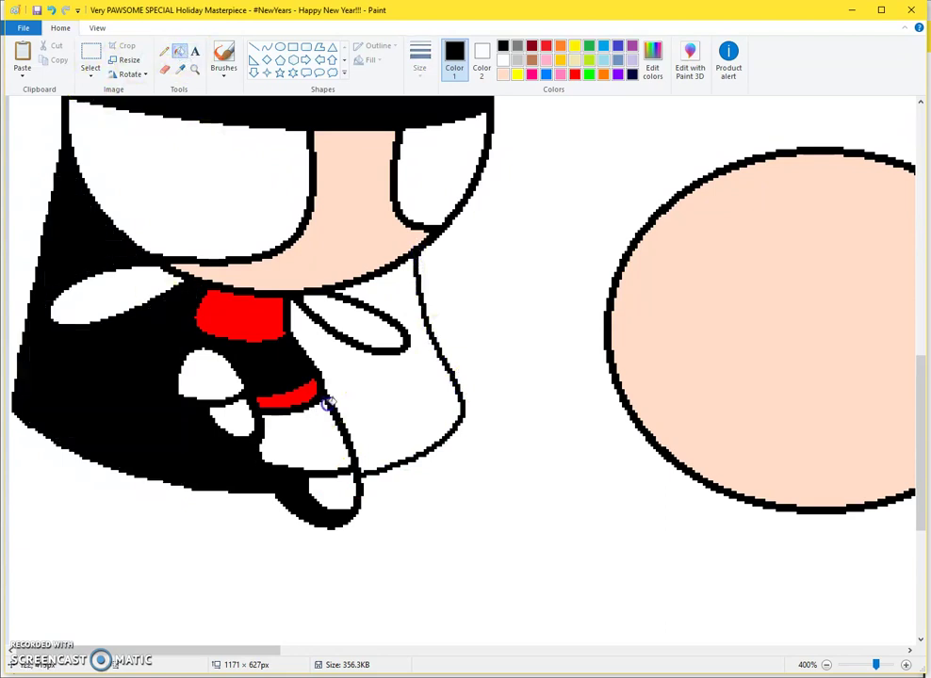
left_click(390, 386)
scroll(579, 116, "up", 1)
left_click(453, 388)
left_click(162, 348)
Draw a small oval pupil with a thin black outline near the right side of each eye.
left_click(280, 49)
left_click(420, 59)
left_click(387, 119)
mouse_move(344, 174)
left_mouse_down()
mouse_move(383, 240)
mouse_move(373, 231)
left_mouse_up()
left_click(502, 47)
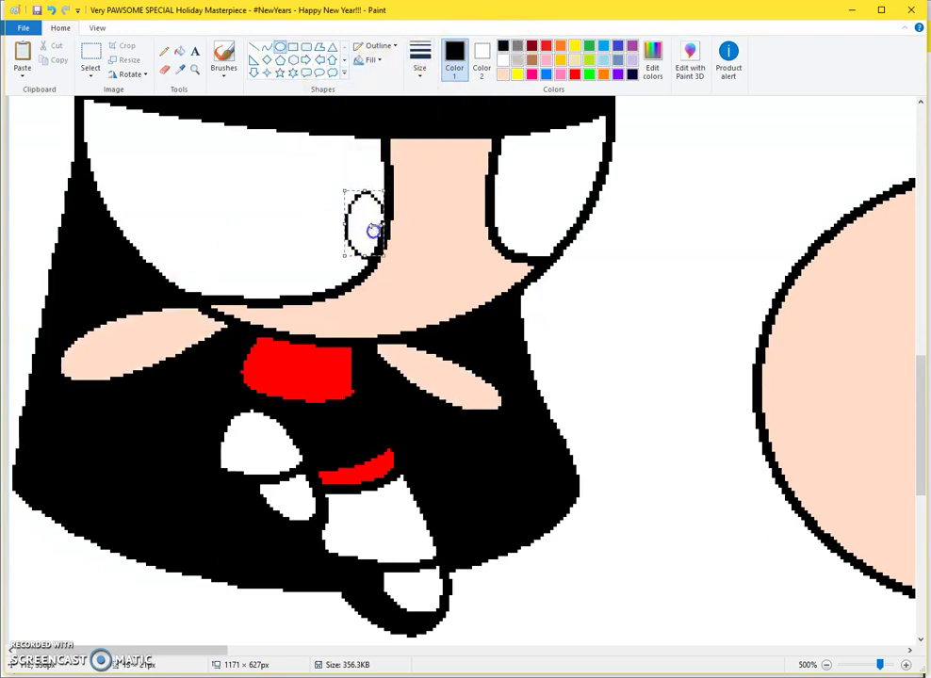
left_click_drag(541, 183, 574, 234)
Draw a tiny curved black mouth with a thicker line on the lower part of the face, replacing the first attempt.
scroll(255, 185, "up", 2)
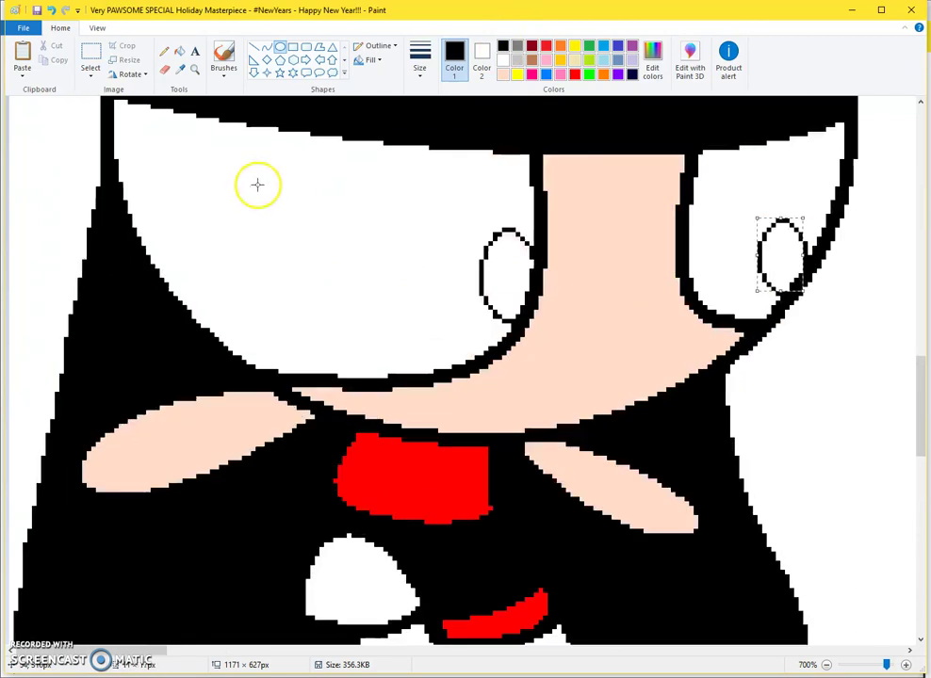
left_click(266, 45)
left_click(419, 59)
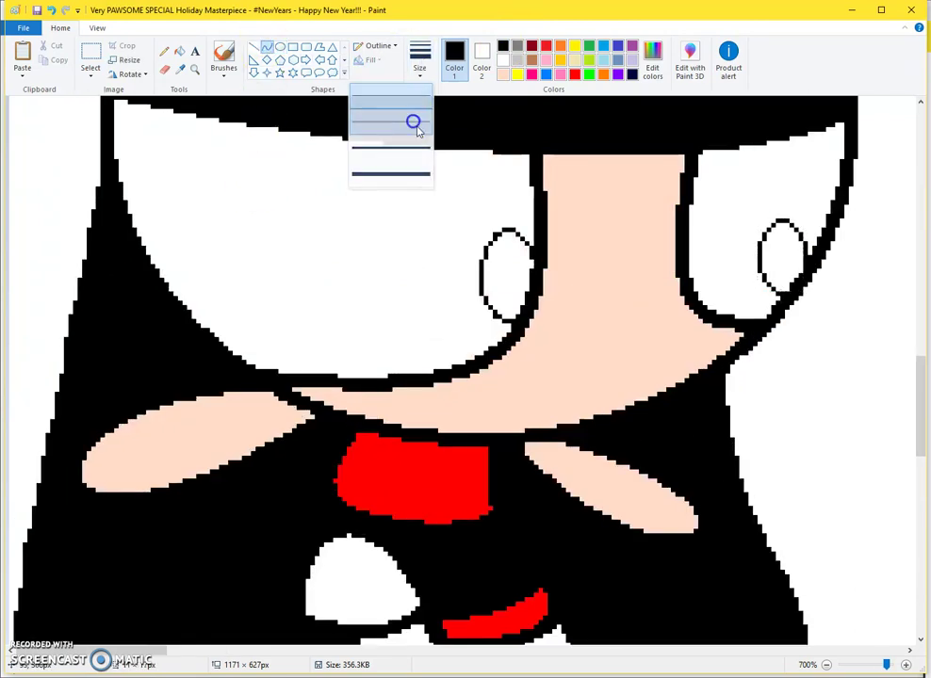
left_click(416, 120)
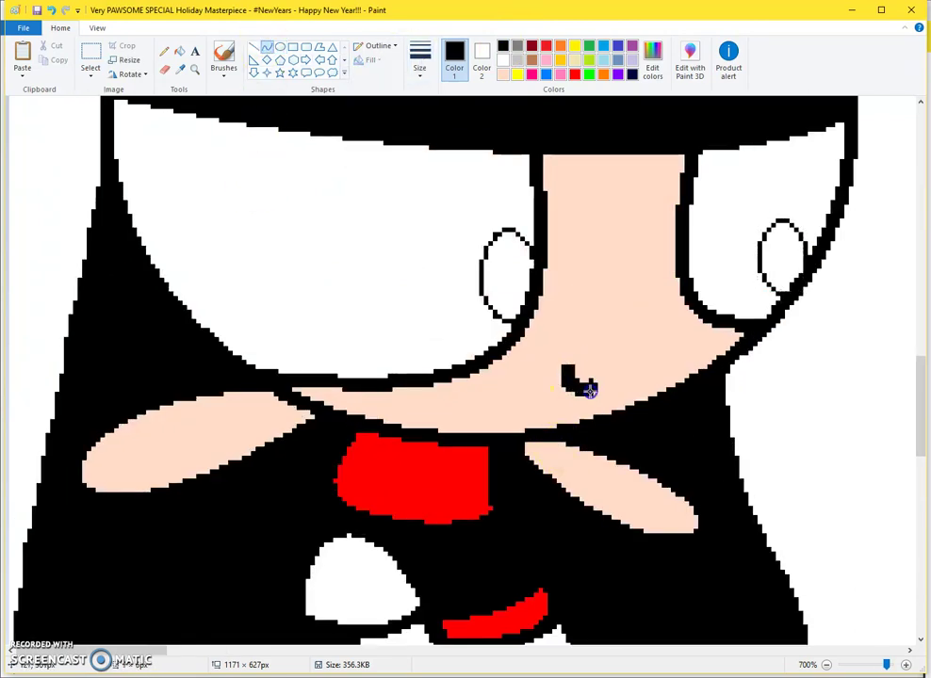
scroll(604, 293, "up", 1)
key("ctrl+z")
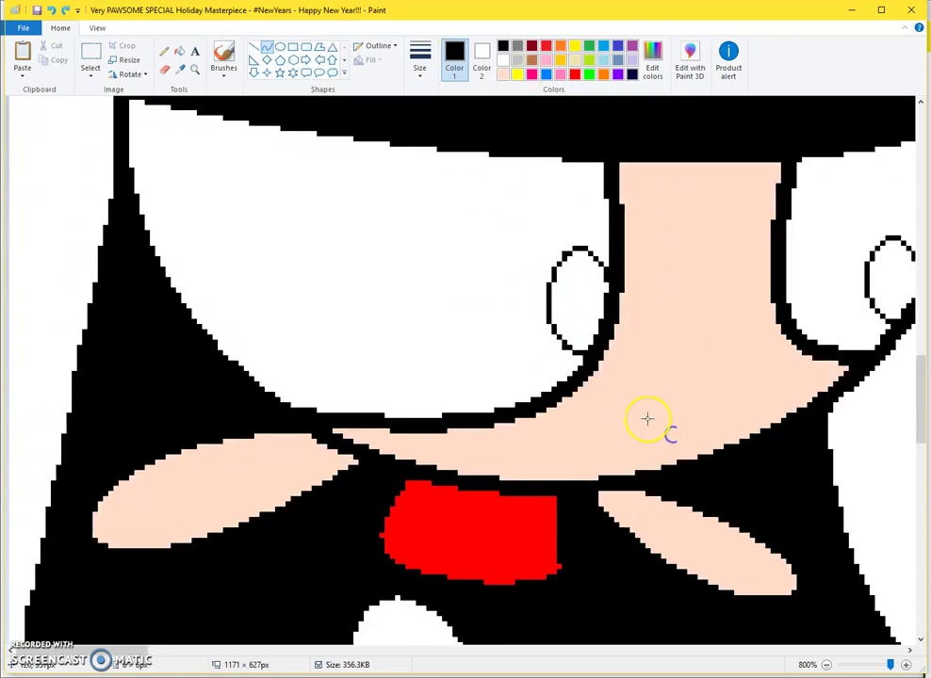
left_click_drag(655, 428, 654, 451)
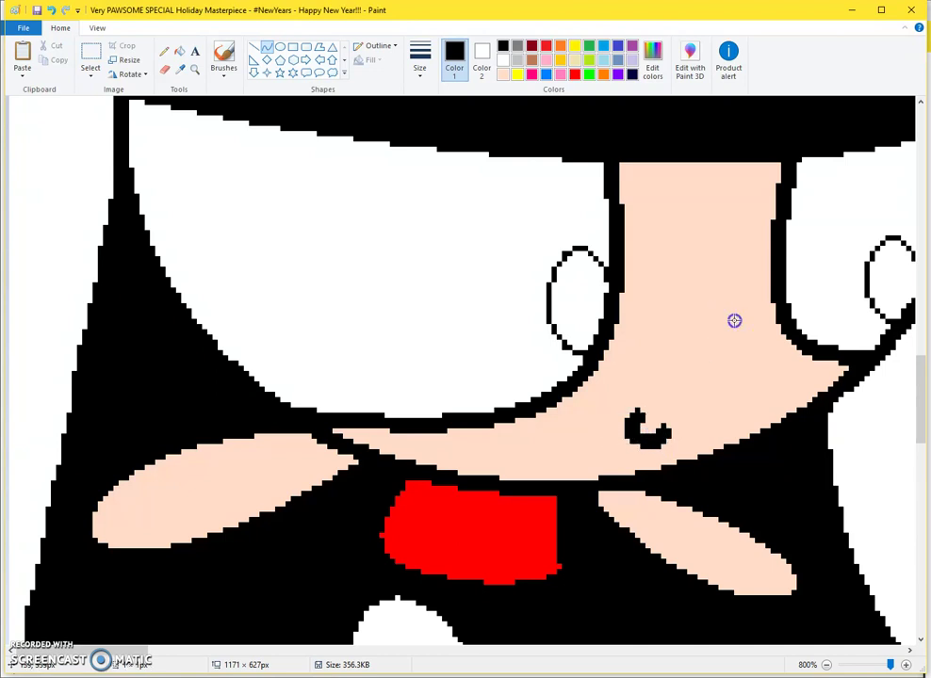
Draw a thin brown curved iris edge in the girl's left eye and fill the area around the pupil brown.
scroll(520, 99, "up", 3)
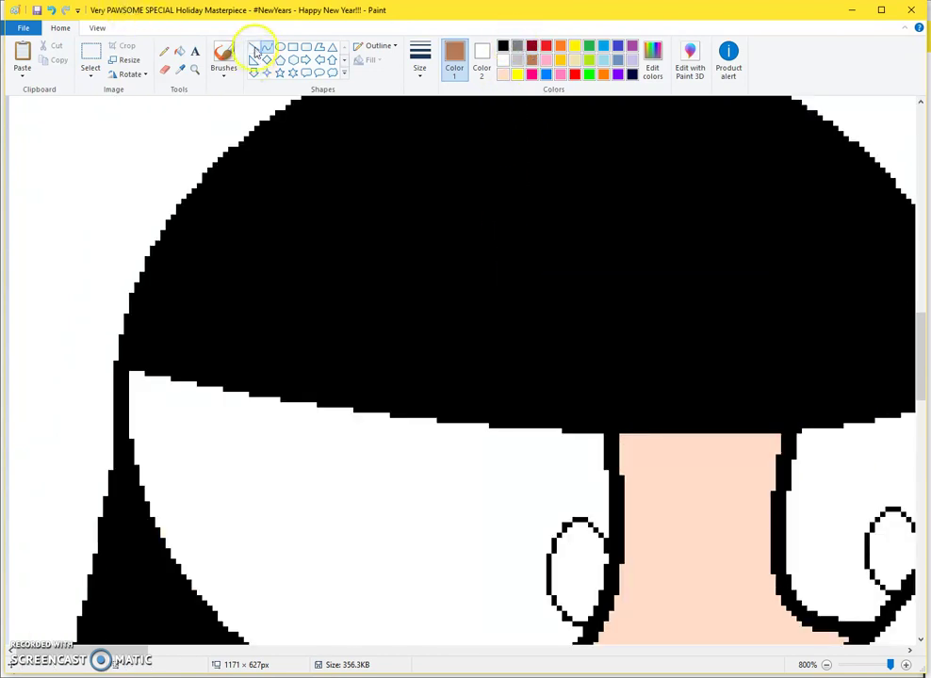
left_click(419, 58)
left_click(402, 104)
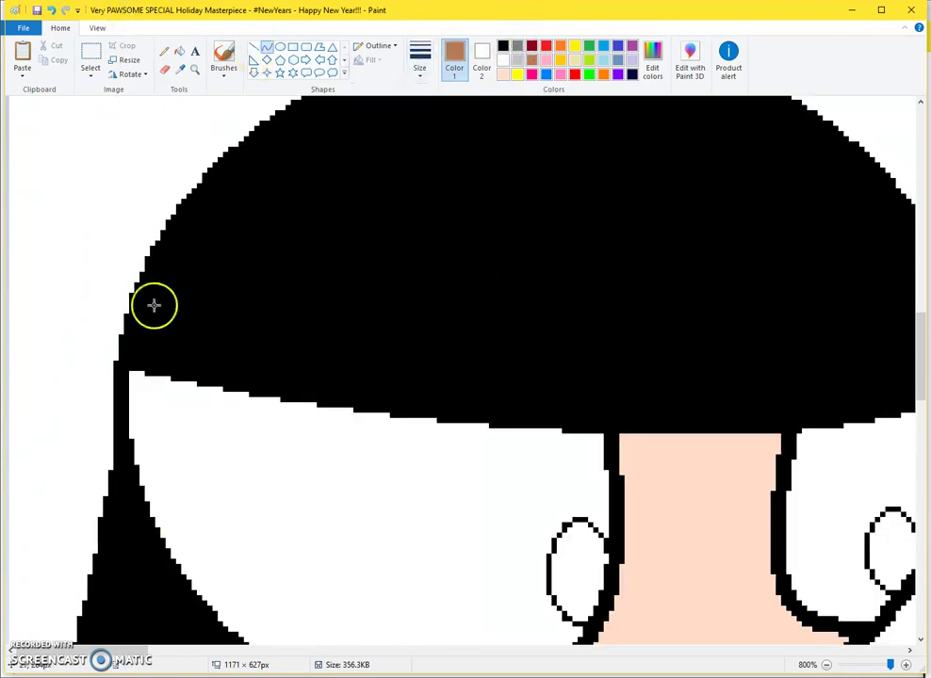
scroll(168, 263, "down", 2)
mouse_move(178, 253)
left_mouse_down()
mouse_move(476, 529)
mouse_move(476, 544)
mouse_move(128, 467)
mouse_move(211, 486)
left_mouse_up()
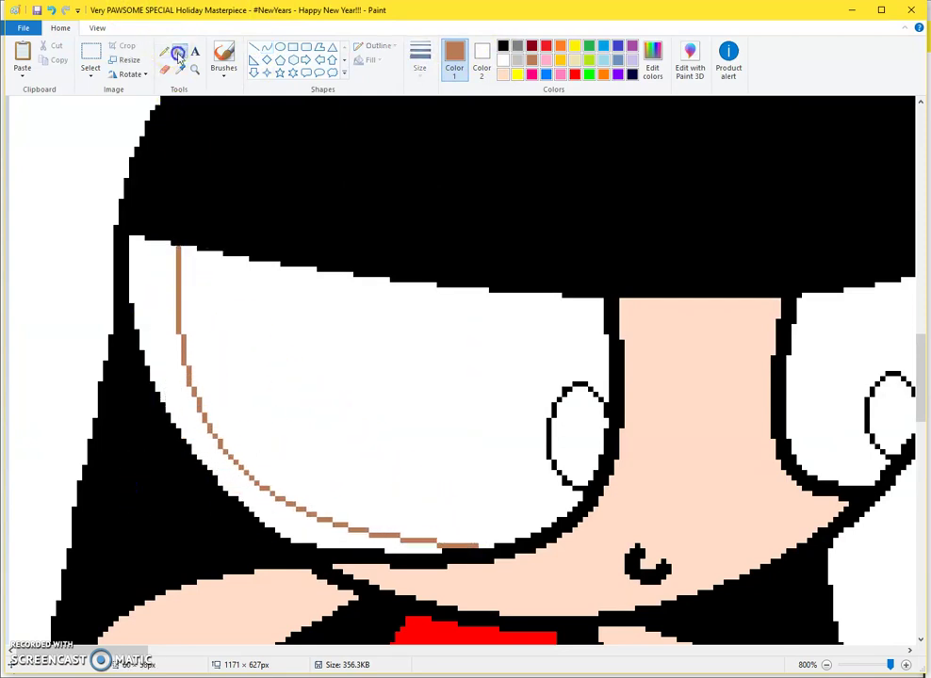
left_click(177, 54)
left_click(429, 384)
Draw a thin brown curved iris edge in the girl's right eye and fill the area around the pupil brown.
left_click_drag(118, 649, 185, 648)
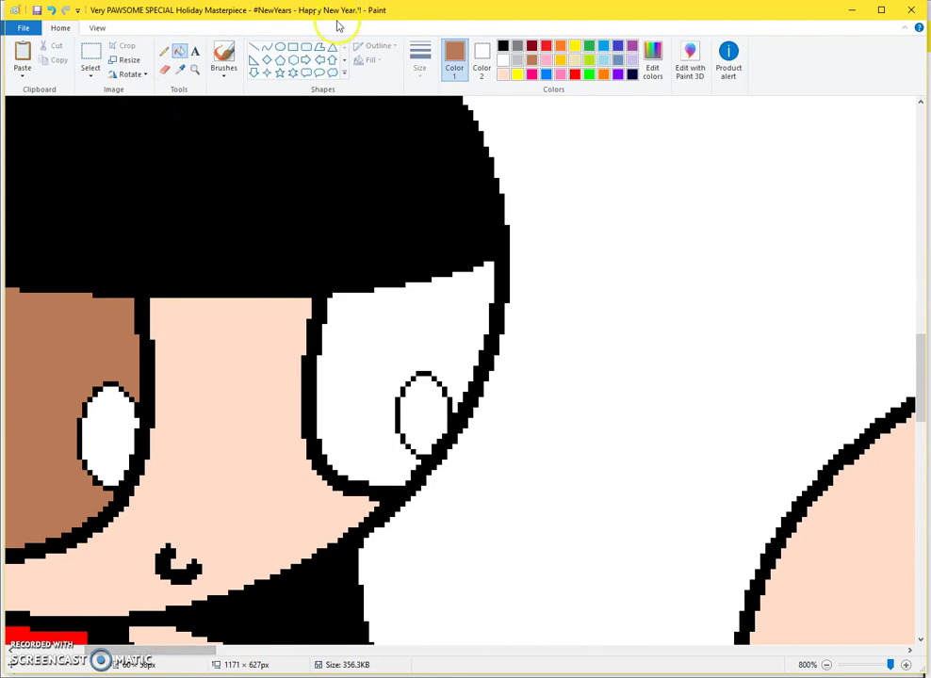
left_click(266, 47)
left_click_drag(364, 299, 328, 413)
left_click(335, 427)
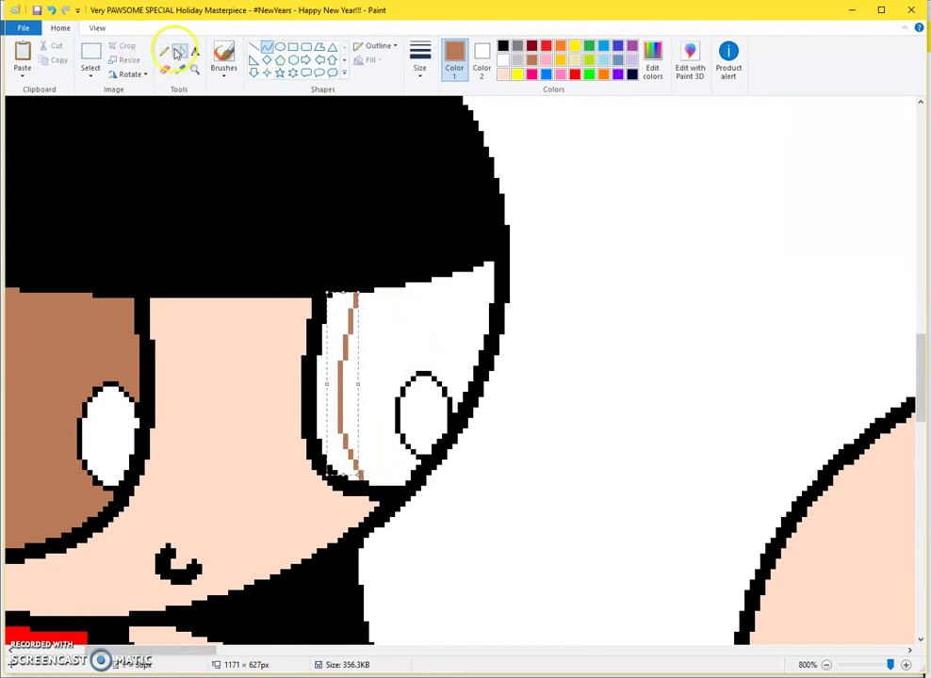
left_click(175, 54)
left_click(409, 304)
Draw a thicker black curved line across the middle of the blank head next to the girl.
left_click(507, 45)
scroll(490, 210, "down", 3)
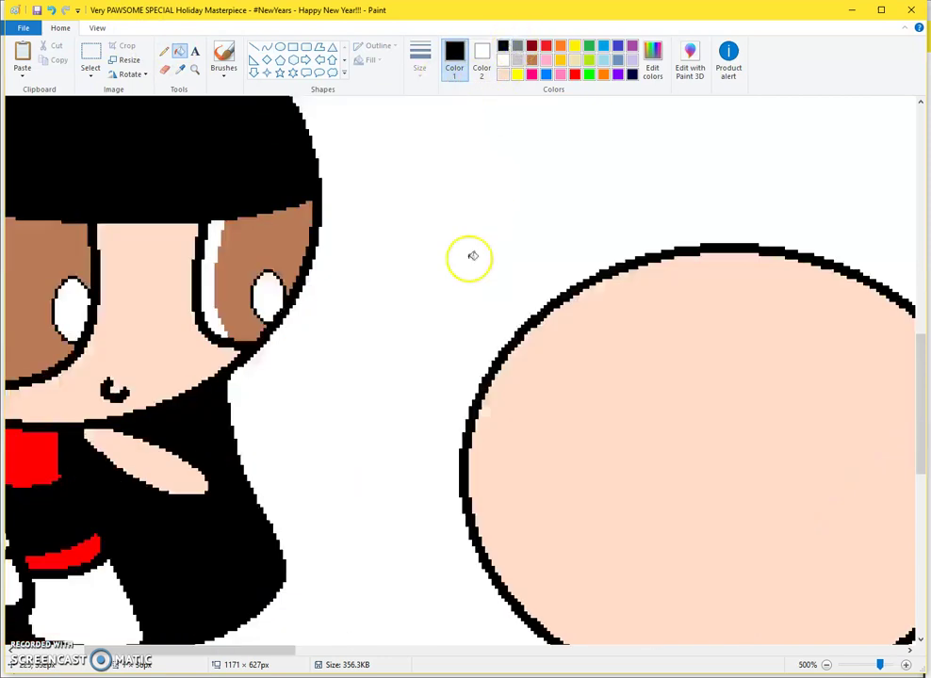
left_click_drag(276, 650, 363, 630)
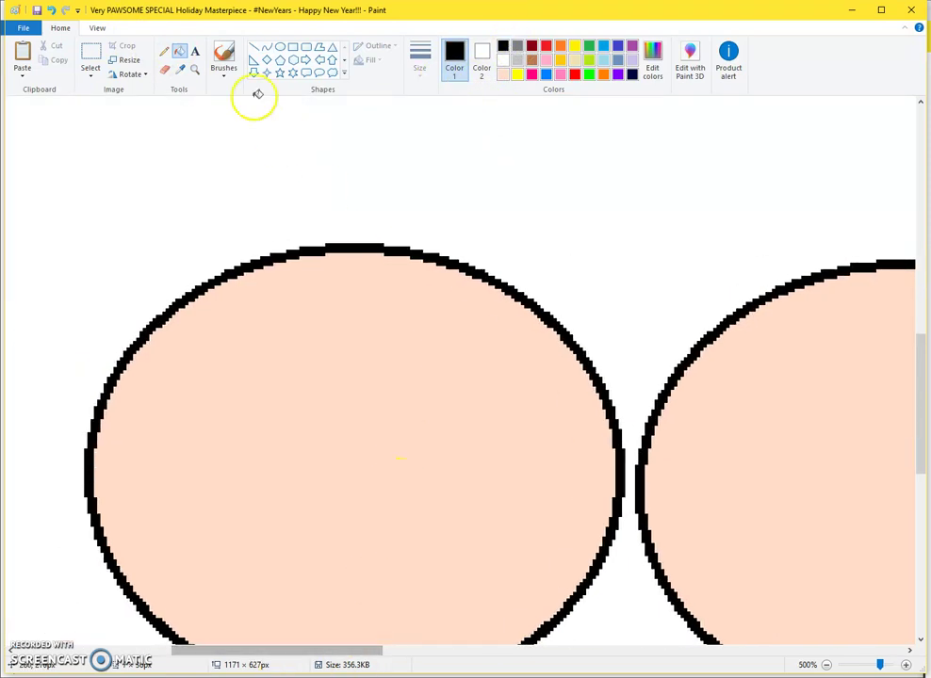
left_click(267, 45)
left_click(420, 64)
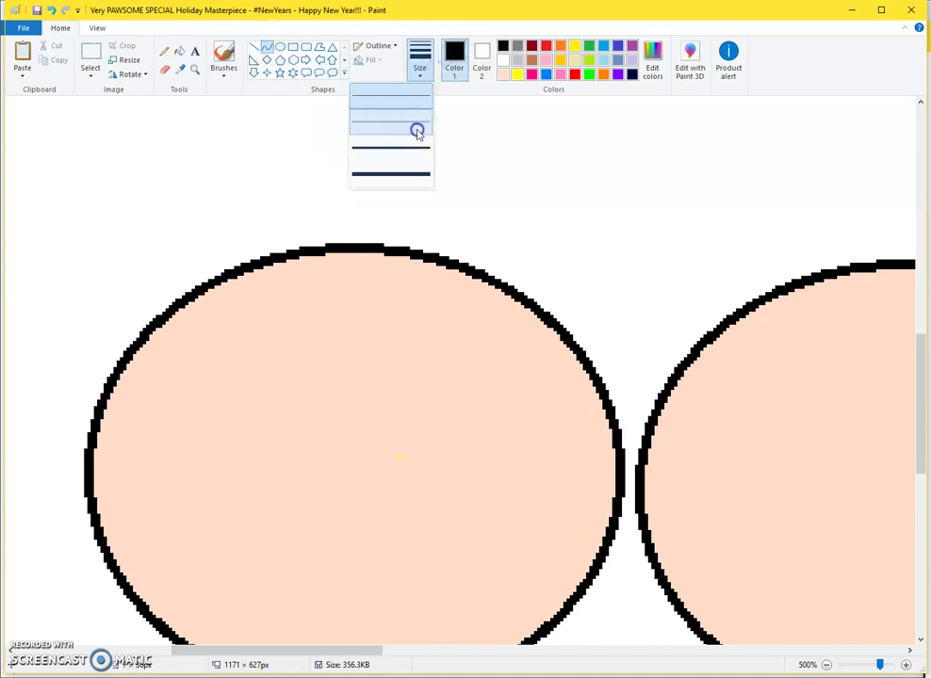
left_click(415, 129)
scroll(401, 399, "up", 1, "ctrl")
scroll(401, 398, "down", 2)
mouse_move(110, 408)
left_mouse_down()
mouse_move(714, 367)
mouse_move(560, 415)
left_mouse_up()
scroll(606, 408, "down", 2, "ctrl")
scroll(474, 474, "up", 1, "ctrl")
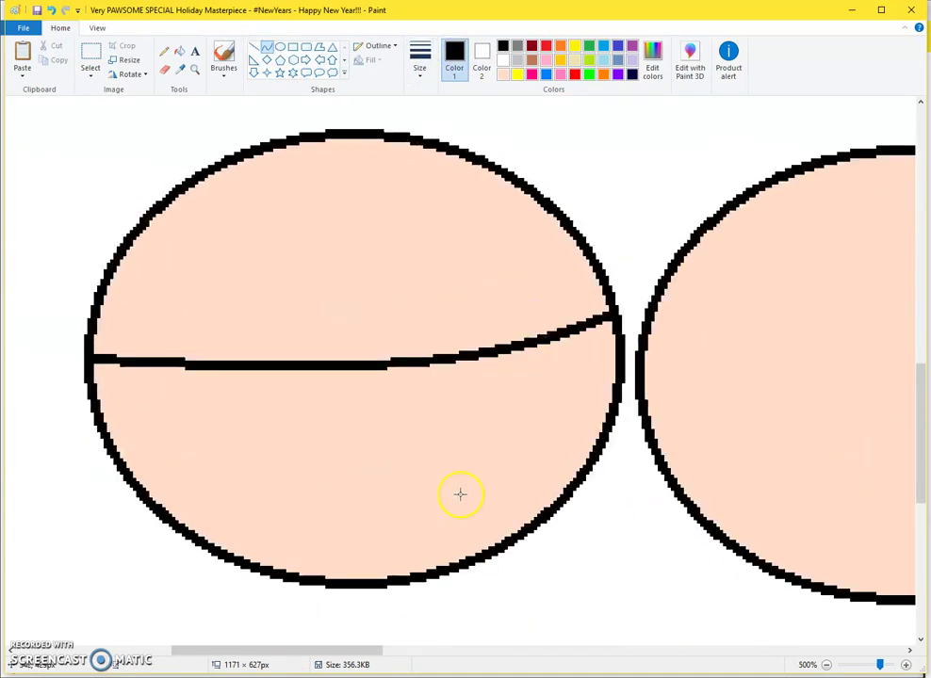
Draw a matching downward-curving black line across the middle of the second blank head.
scroll(335, 612, "right", 3)
mouse_move(443, 328)
left_mouse_down()
mouse_move(734, 338)
mouse_move(767, 315)
left_mouse_up()
scroll(641, 349, "down", 1, "ctrl")
left_click(477, 330)
left_click(551, 324)
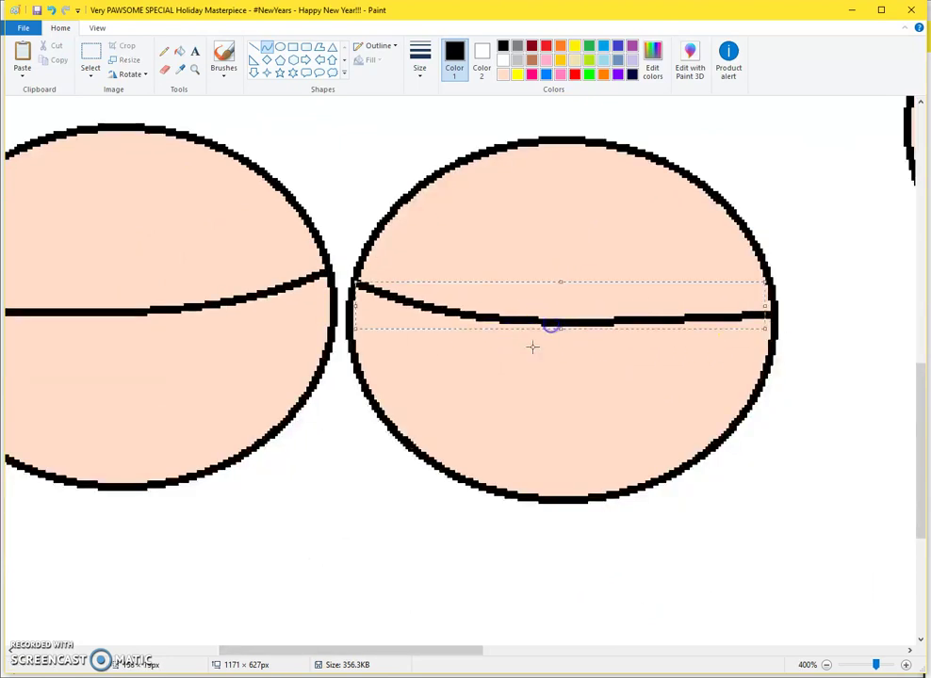
Draw a black curved hair fringe edge below the line on the right half of the first blank head.
scroll(395, 429, "up", 3, "ctrl")
left_click_drag(288, 652, 277, 652)
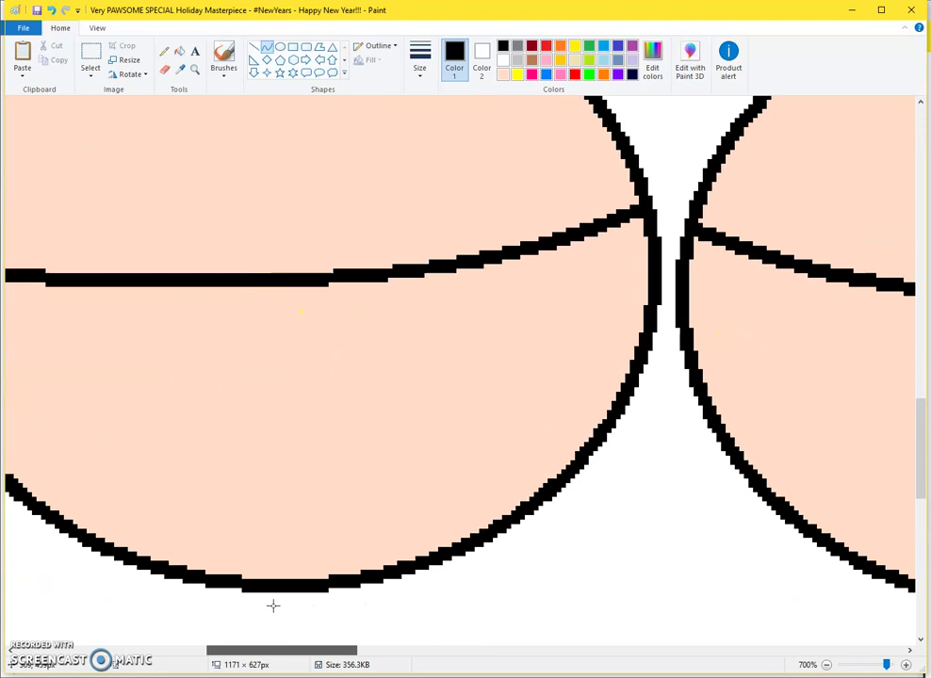
mouse_move(270, 332)
left_mouse_down()
mouse_move(655, 247)
mouse_move(414, 386)
left_mouse_up()
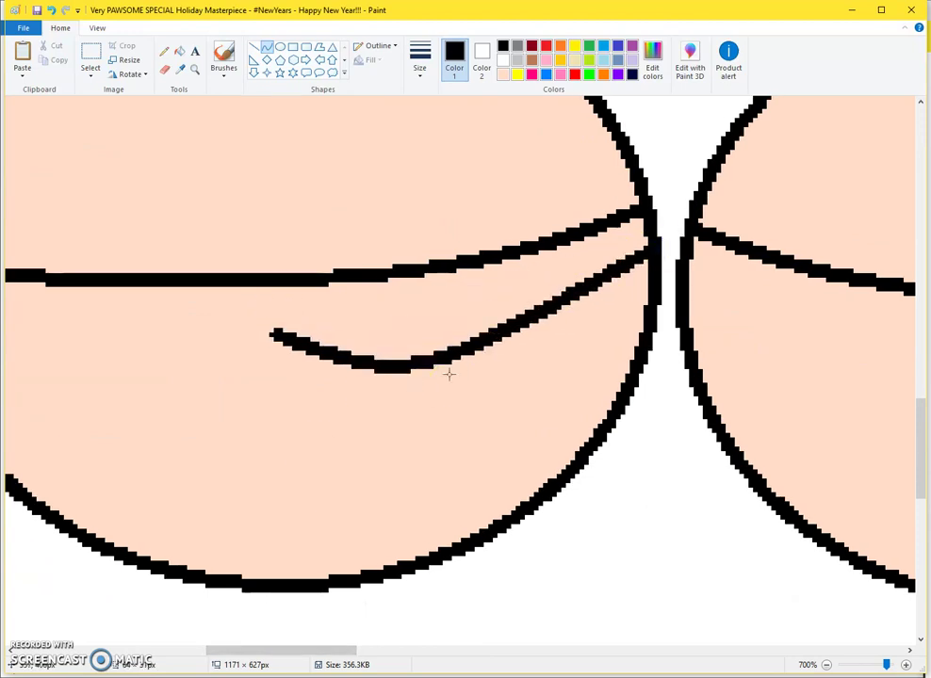
left_click(632, 326)
left_click_drag(289, 651, 266, 649)
mouse_move(203, 331)
left_mouse_down()
mouse_move(239, 346)
mouse_move(345, 322)
left_mouse_up()
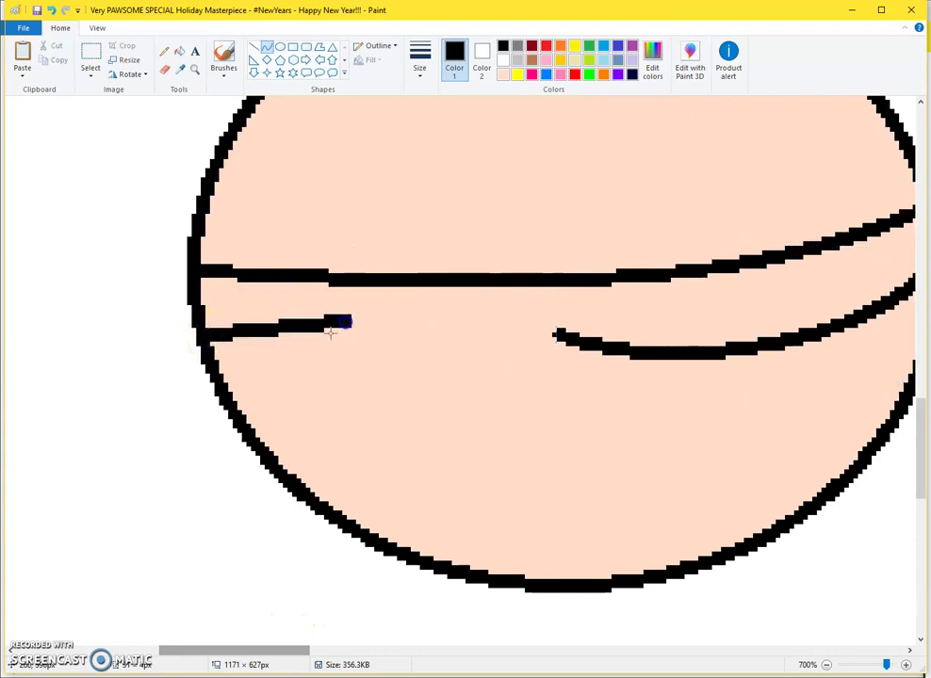
left_click(247, 398)
left_click(386, 341)
key("ctrl+z")
Draw two curved black scallops joining the head's left outline to the existing fringe edge.
mouse_move(209, 350)
left_mouse_down()
mouse_move(306, 337)
mouse_move(335, 321)
mouse_move(556, 327)
left_mouse_up()
left_click(307, 345)
left_click_drag(405, 331, 383, 405)
left_click(491, 382)
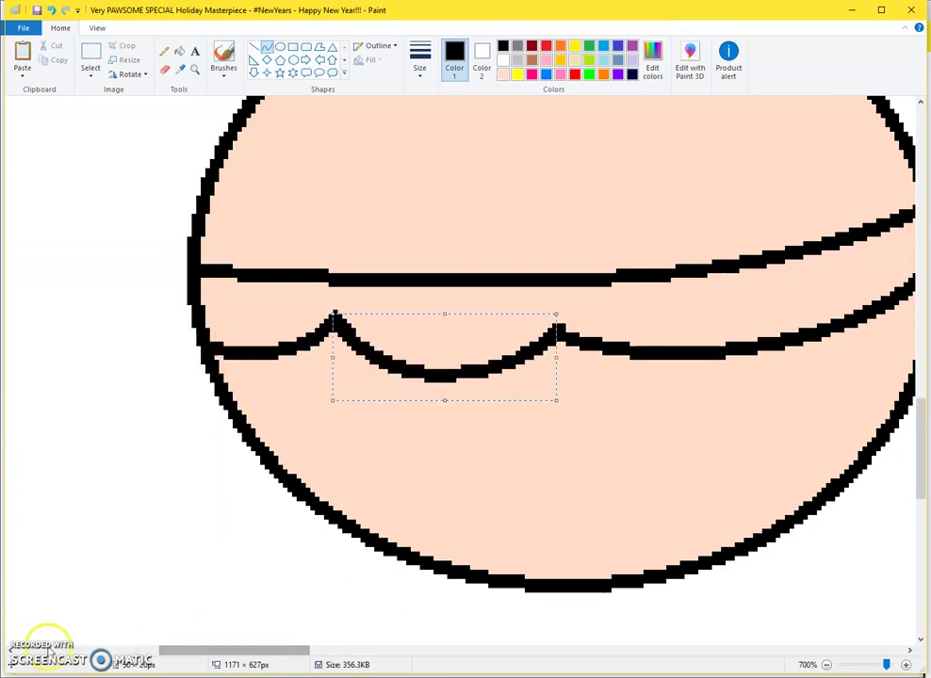
Fill the scalloped hair fringe dark brown, sampling the color from a temporarily pasted swatch and removing the swatch.
left_click(179, 52)
key("ctrl+v")
left_click(180, 70)
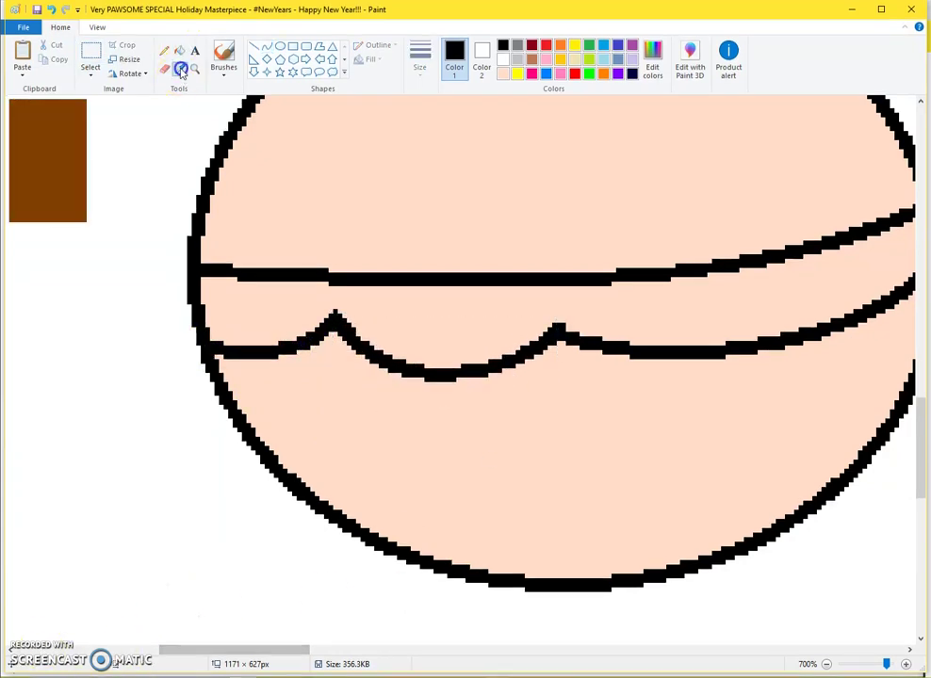
left_click(65, 170)
key("ctrl+z")
left_click(515, 288)
scroll(471, 236, "down", 2)
Fill the upper part of the head above the fringe with dark grey as a cap.
scroll(469, 235, "up", 3)
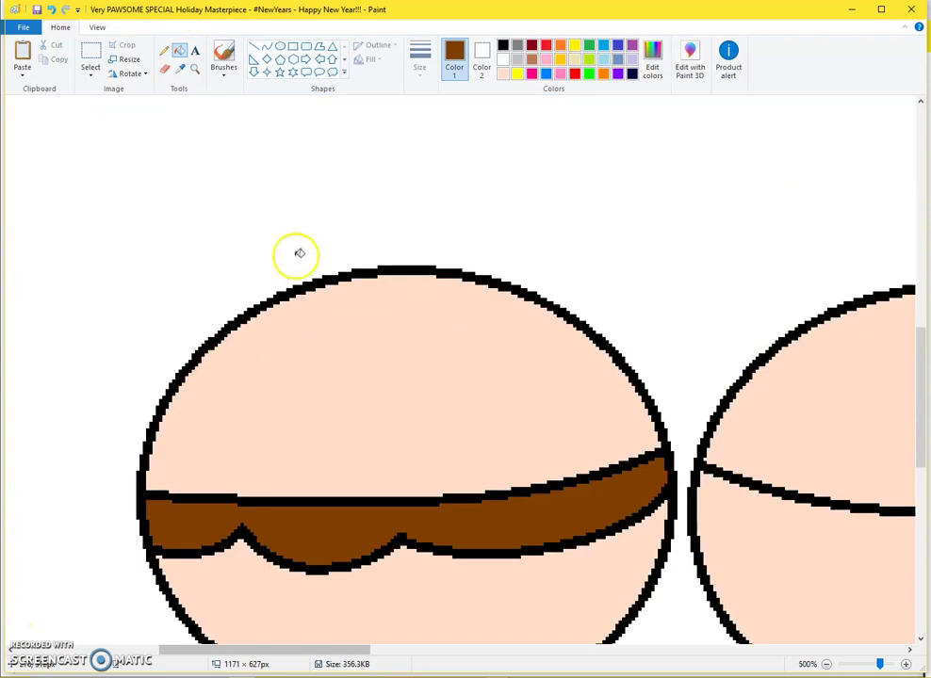
left_click(516, 45)
left_click(438, 377)
scroll(438, 377, "down", 3)
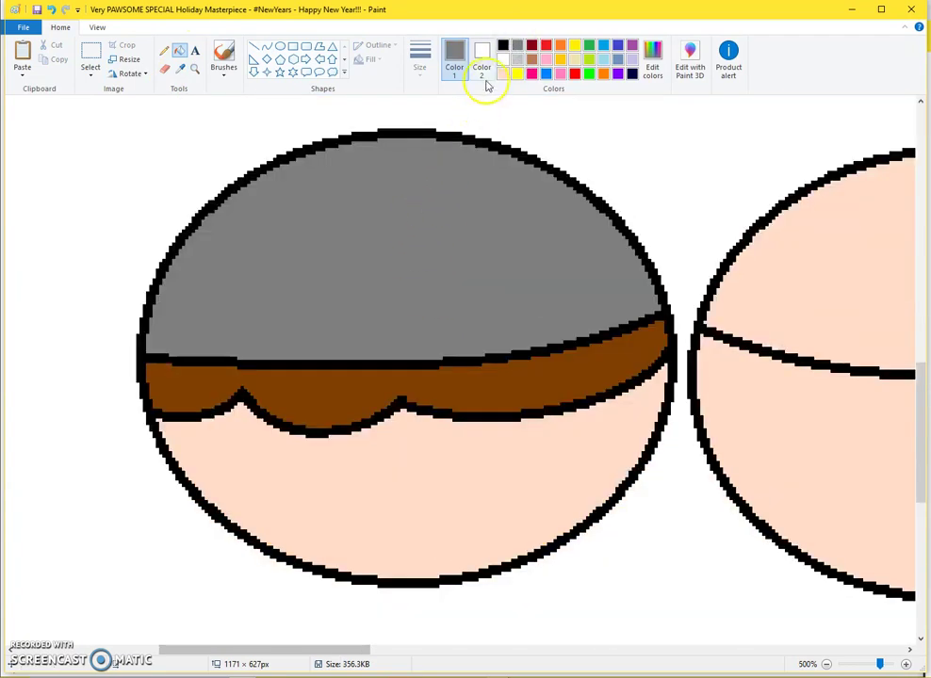
Refill the cap with a lighter grey sampled from a temporary brush blot, removing the blot.
left_click(230, 68)
left_click(199, 119)
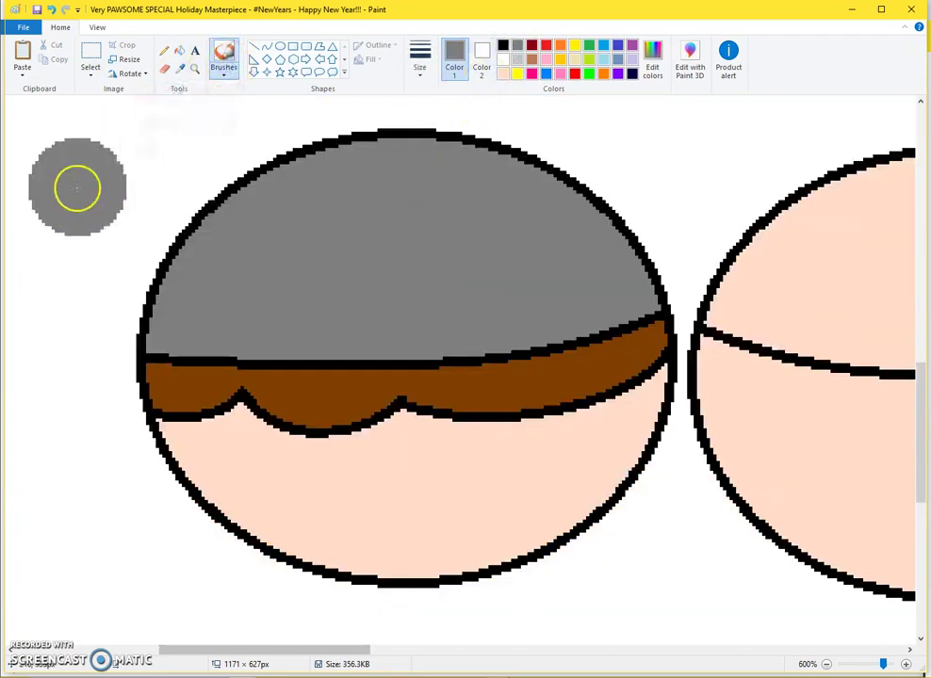
scroll(77, 187, "up", 2)
left_click_drag(78, 186, 676, 85)
key("ctrl+z")
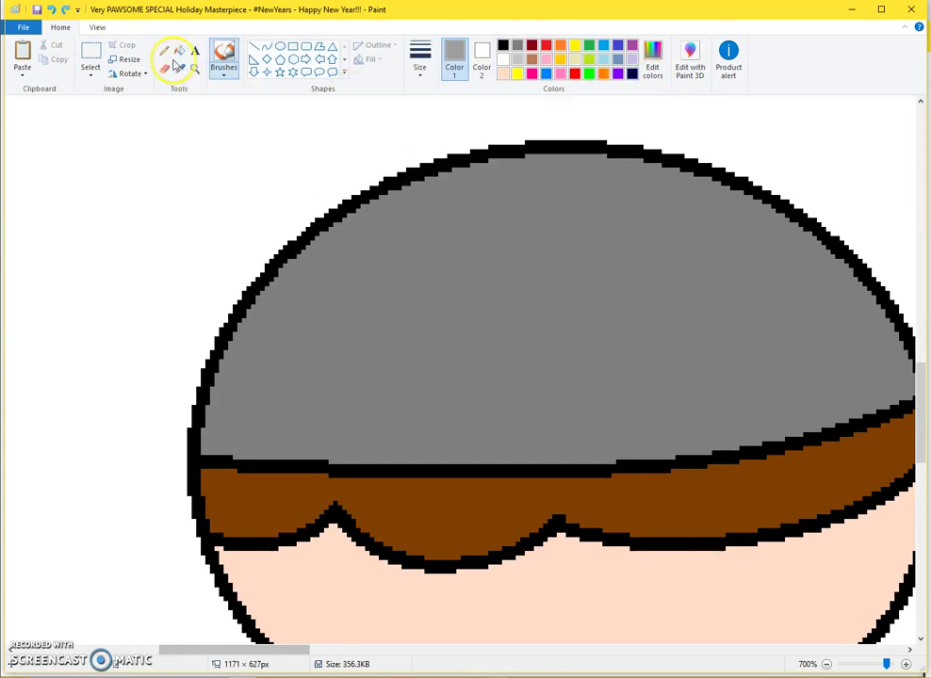
left_click(179, 50)
left_click(595, 273)
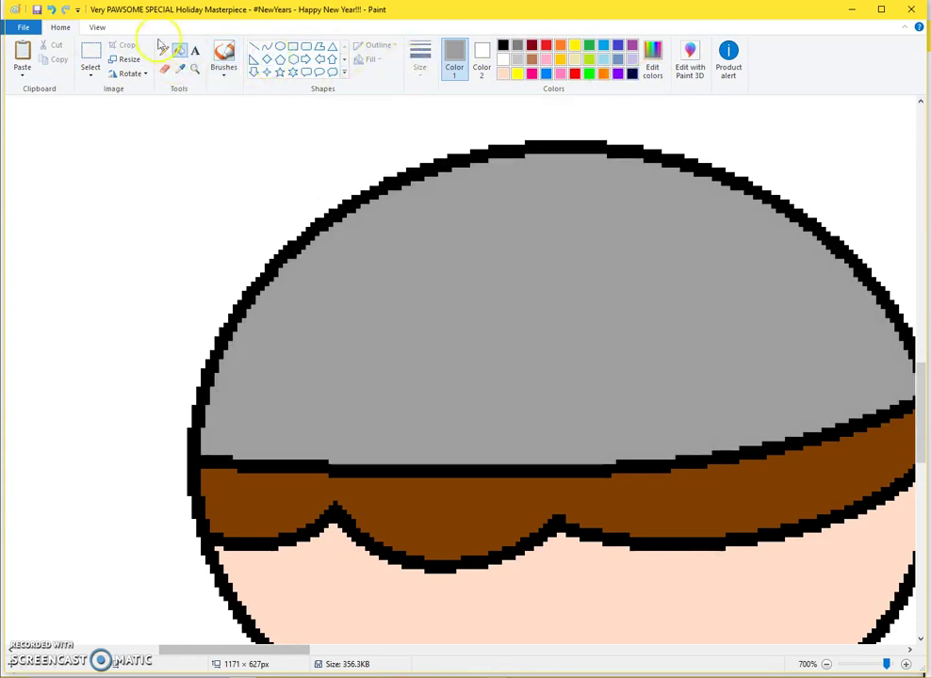
Add the black text "Hi" in the System font on the grey cap.
left_click(195, 50)
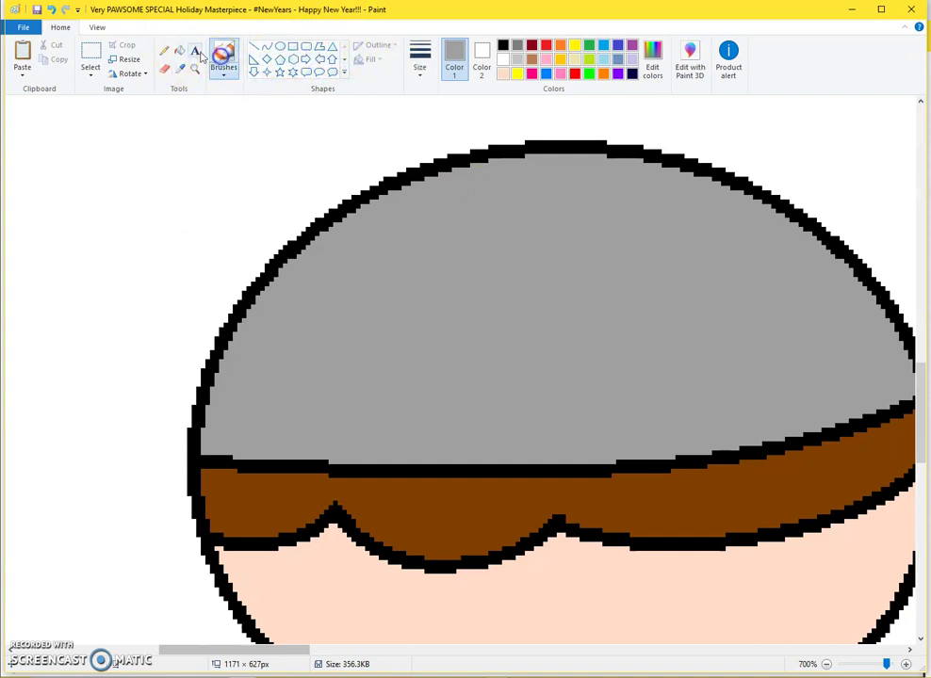
left_click(341, 261)
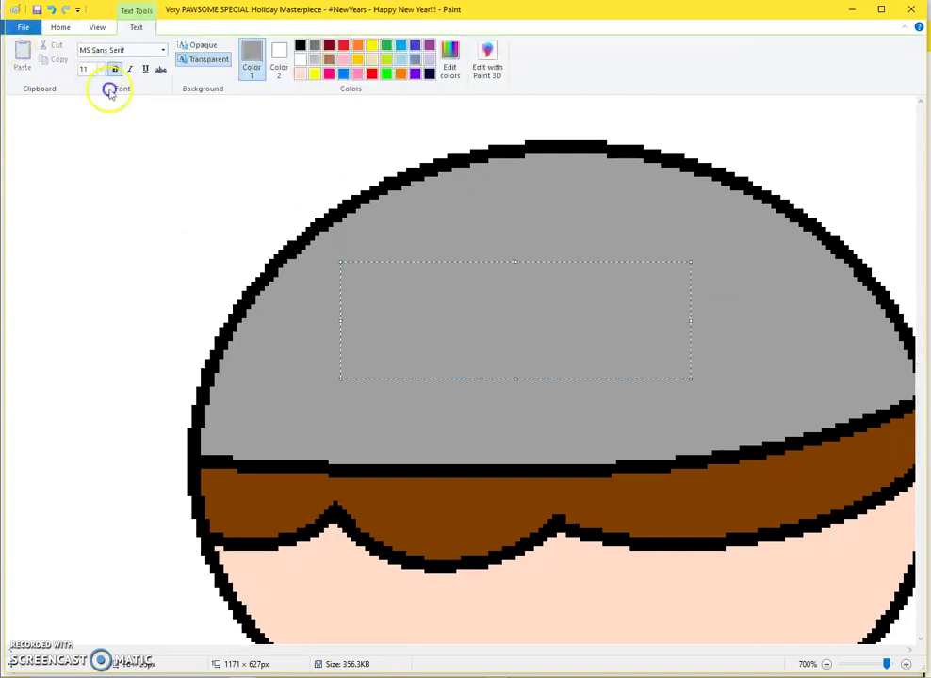
left_click(163, 52)
scroll(103, 210, "down", 10)
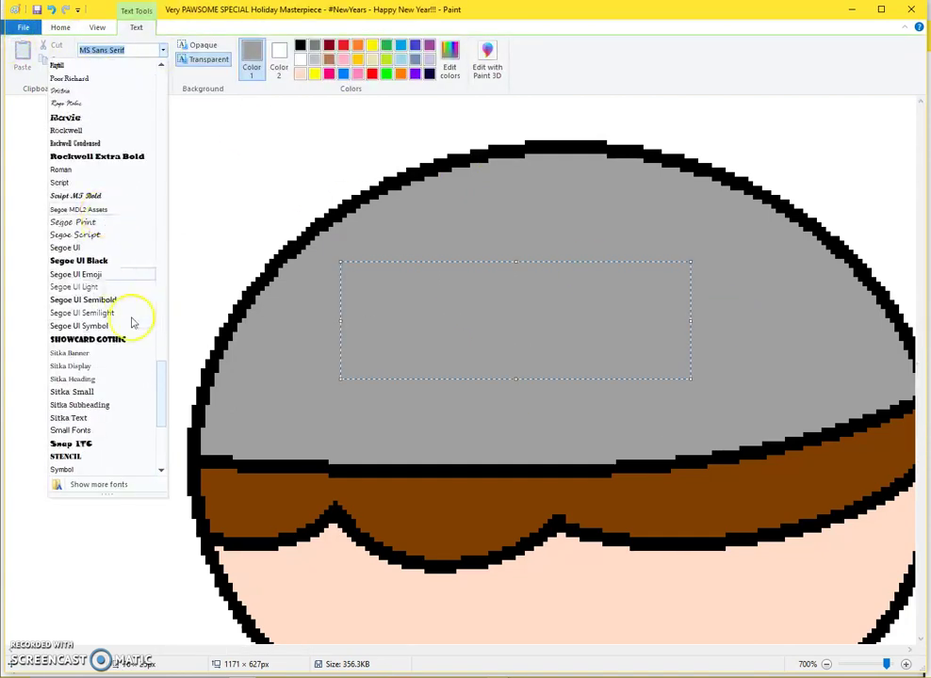
left_click(75, 416)
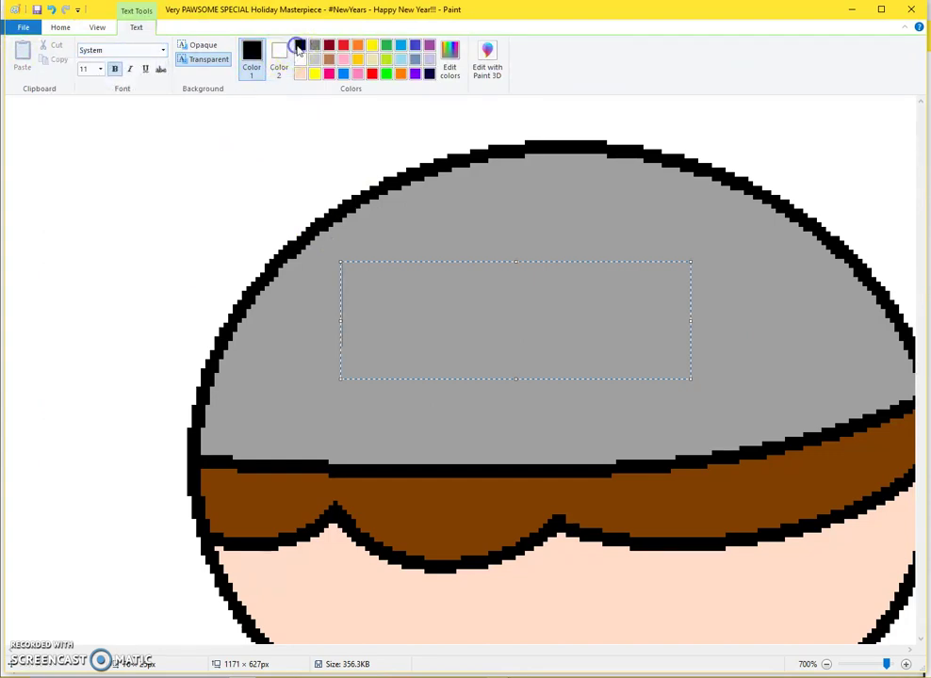
type("Hi")
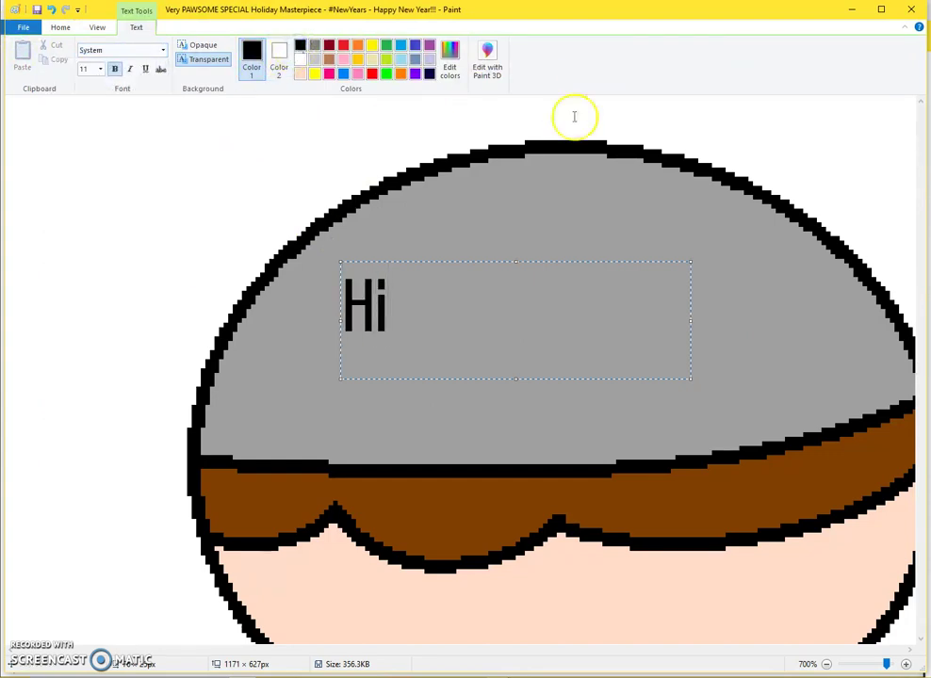
left_click(60, 28)
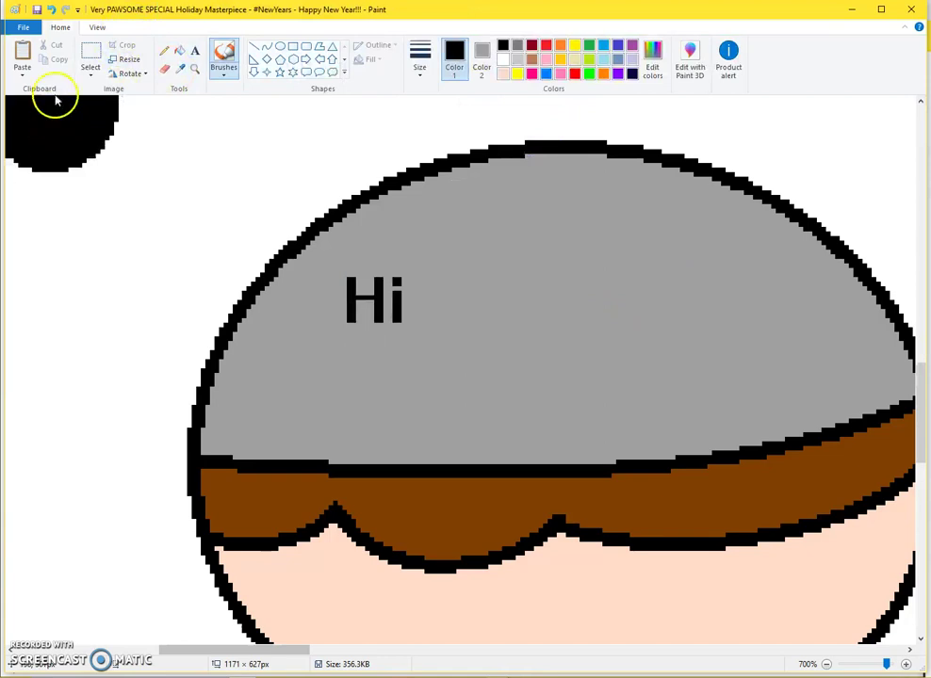
Move the "Hi" text down to just above the cap's lower edge.
left_click(90, 57)
left_click_drag(339, 274, 407, 331)
left_click_drag(382, 286, 426, 414)
left_click(412, 186)
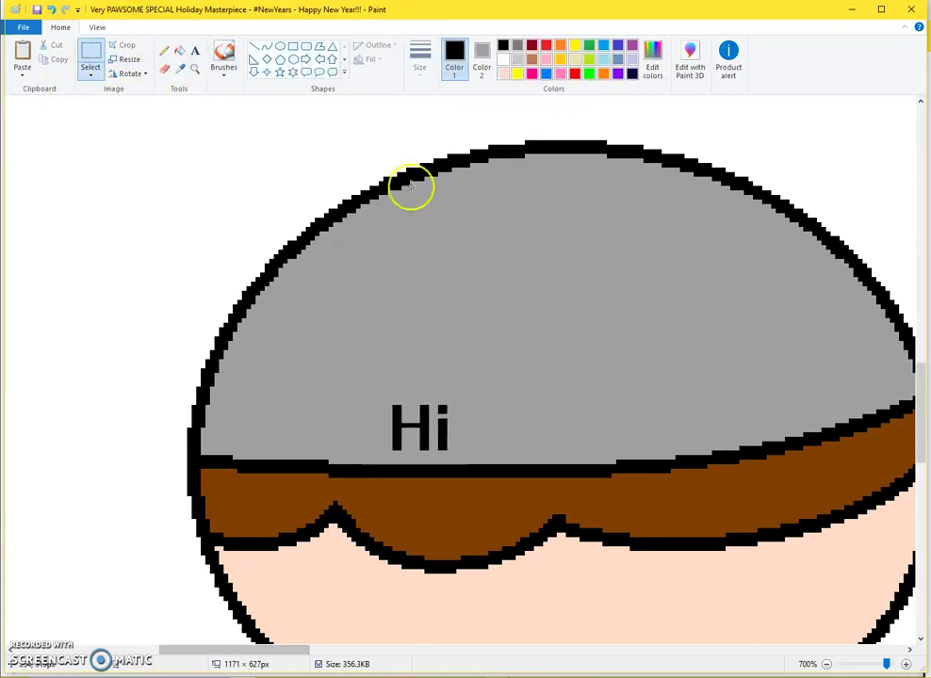
Refill the hair fringe with a lighter brown sampled from a temporary brush blot, removing the blot.
left_click(183, 69)
left_click(452, 525)
left_click(223, 56)
mouse_move(85, 207)
left_mouse_down()
mouse_move(197, 155)
mouse_move(156, 93)
left_mouse_up()
left_click(178, 69)
left_click(208, 157)
key("ctrl+z")
left_click(180, 50)
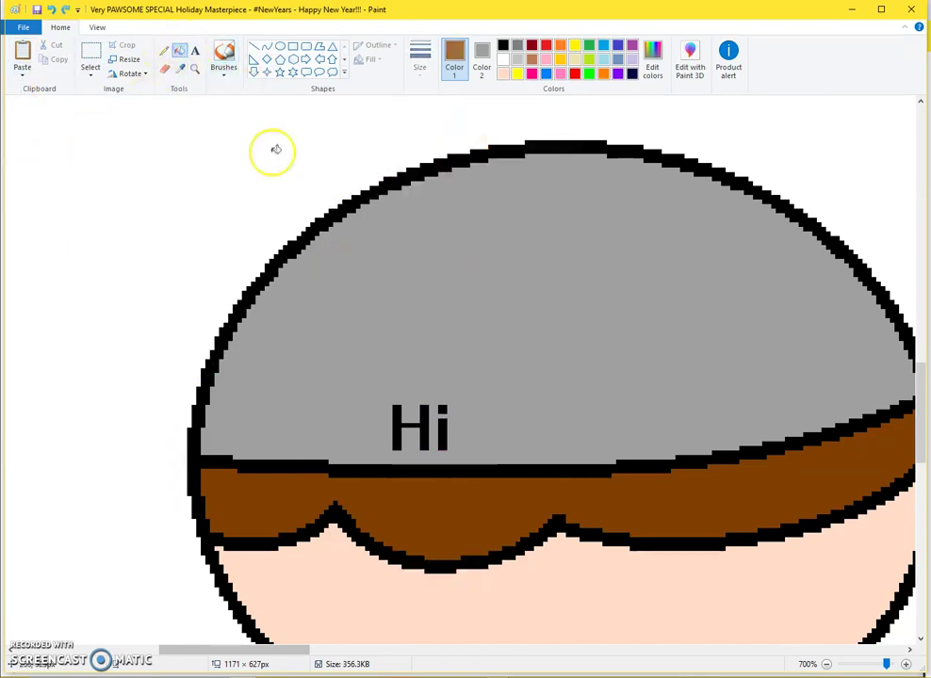
left_click(542, 500)
scroll(515, 283, "up", 1)
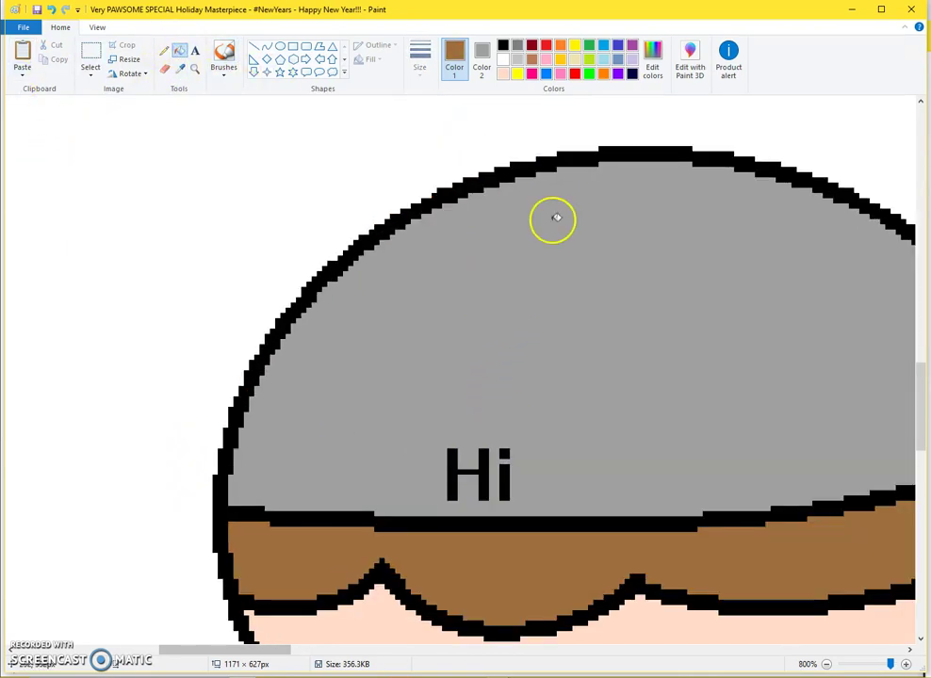
Draw a black curved line across the cap above the "Hi" text to form a band.
left_click(508, 47)
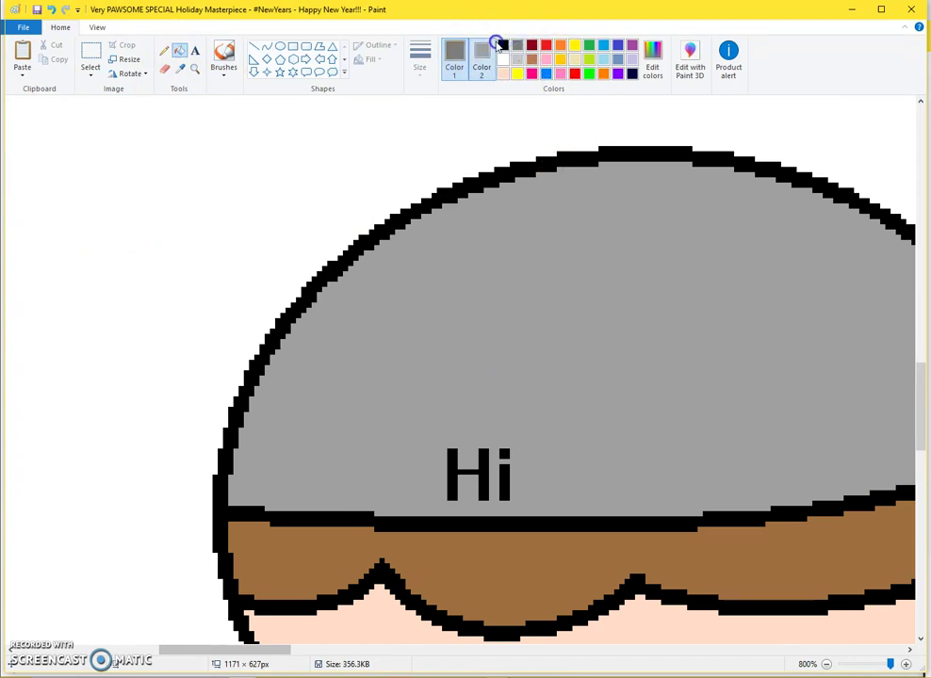
left_click(268, 46)
scroll(317, 328, "down", 2, "ctrl")
left_click_drag(184, 339, 778, 303)
left_click_drag(491, 358, 560, 352)
left_click(749, 417)
Draw four black vertical seam lines from the cap's lower edge up to its top outline.
mouse_move(712, 383)
left_mouse_down()
mouse_move(678, 264)
mouse_move(671, 196)
left_mouse_up()
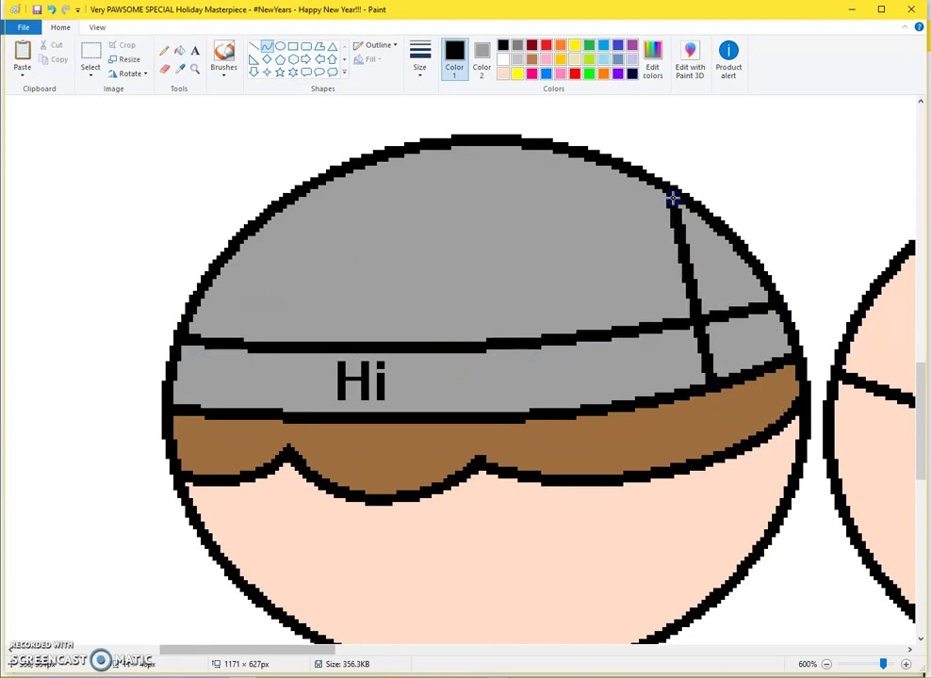
mouse_move(507, 413)
left_mouse_down()
mouse_move(519, 145)
mouse_move(497, 210)
left_mouse_up()
mouse_move(280, 424)
left_mouse_down()
mouse_move(359, 160)
mouse_move(314, 236)
left_mouse_up()
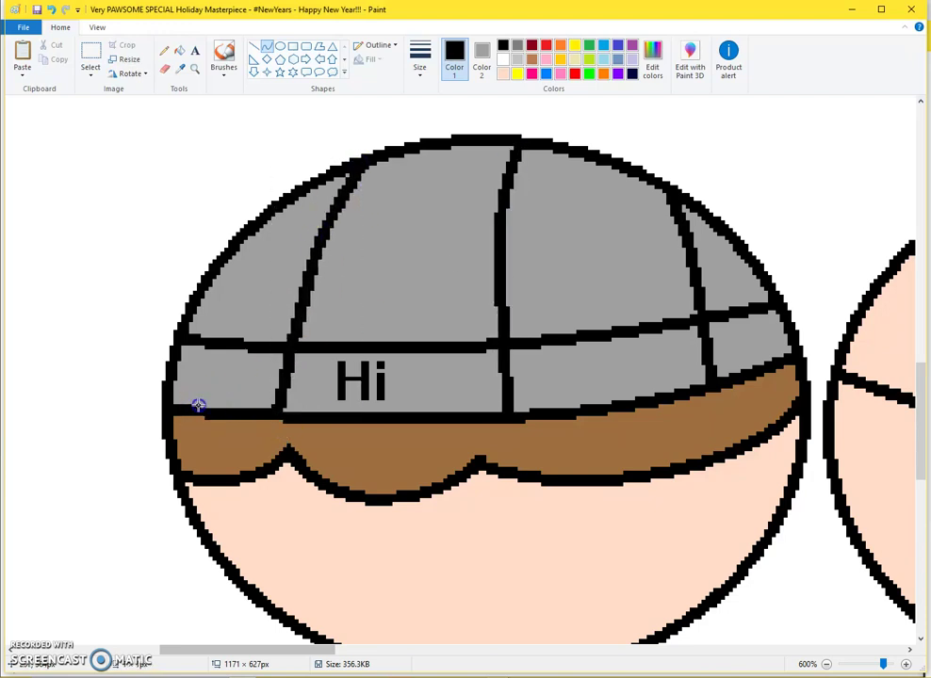
left_click_drag(199, 406, 225, 268)
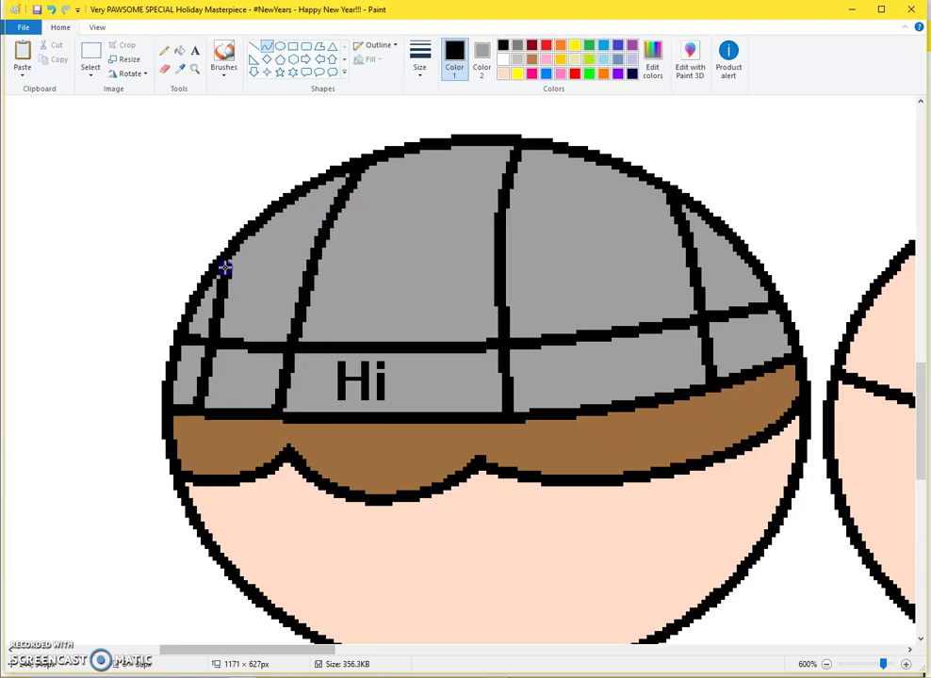
Undo the cap's leftmost seam line and redraw it so it meets the head's outline.
left_click(180, 49)
scroll(619, 210, "down", 1)
scroll(206, 283, "up", 2)
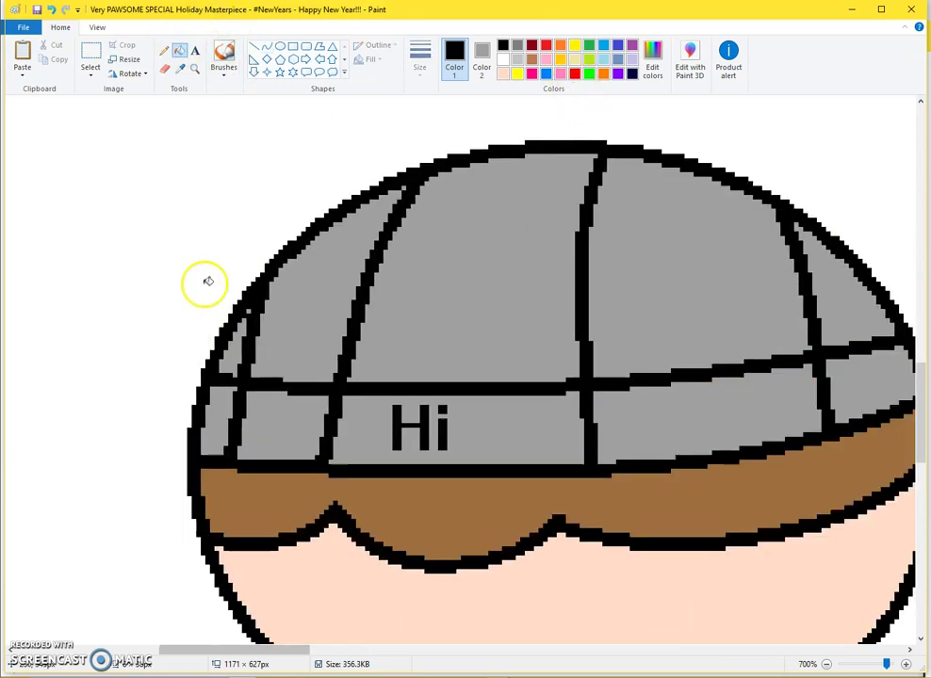
left_click(269, 51)
key("ctrl+z")
mouse_move(218, 453)
left_mouse_down()
mouse_move(232, 329)
mouse_move(247, 306)
mouse_move(232, 328)
mouse_move(242, 320)
mouse_move(247, 337)
left_mouse_up()
key("ctrl+z")
mouse_move(236, 466)
left_mouse_down()
mouse_move(260, 285)
mouse_move(243, 330)
left_mouse_up()
left_click(179, 50)
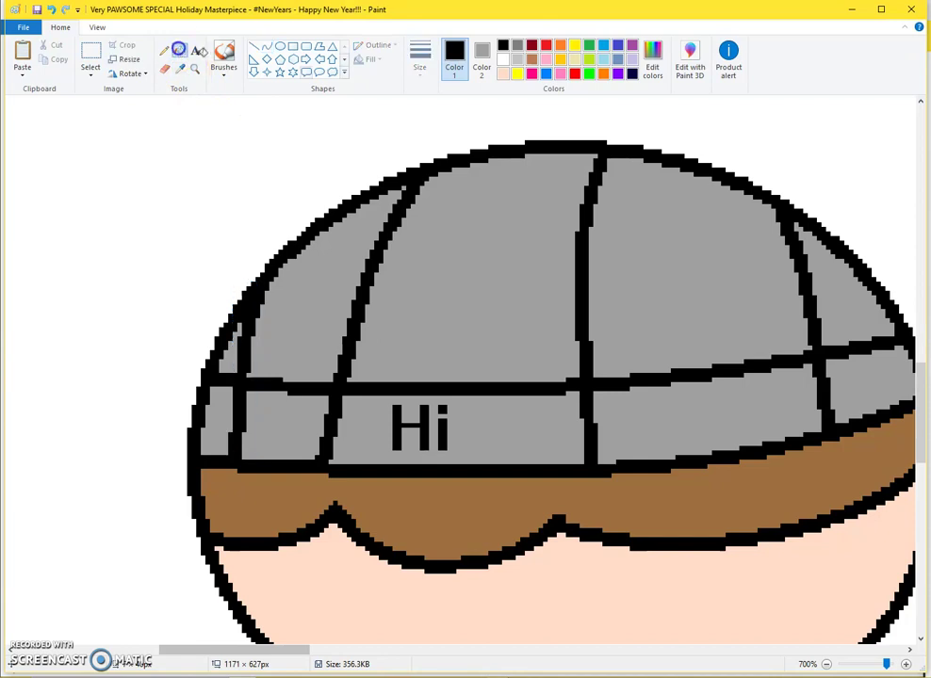
Erase the spare circles beside the capped head and the plain second head by flooding them with white.
scroll(562, 260, "down", 5)
left_click(614, 247)
right_click(613, 248)
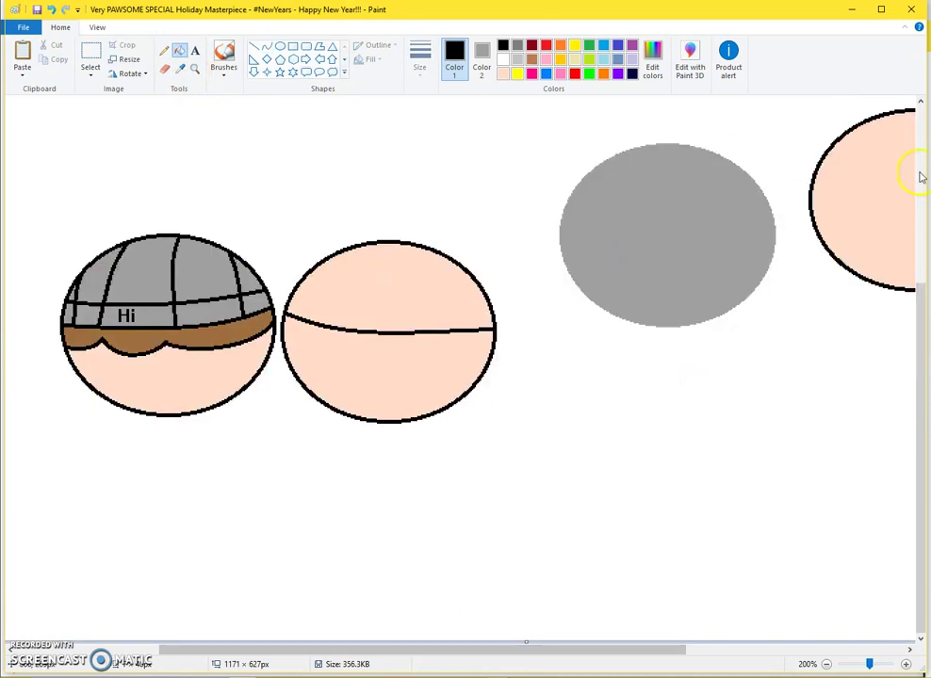
right_click(677, 213)
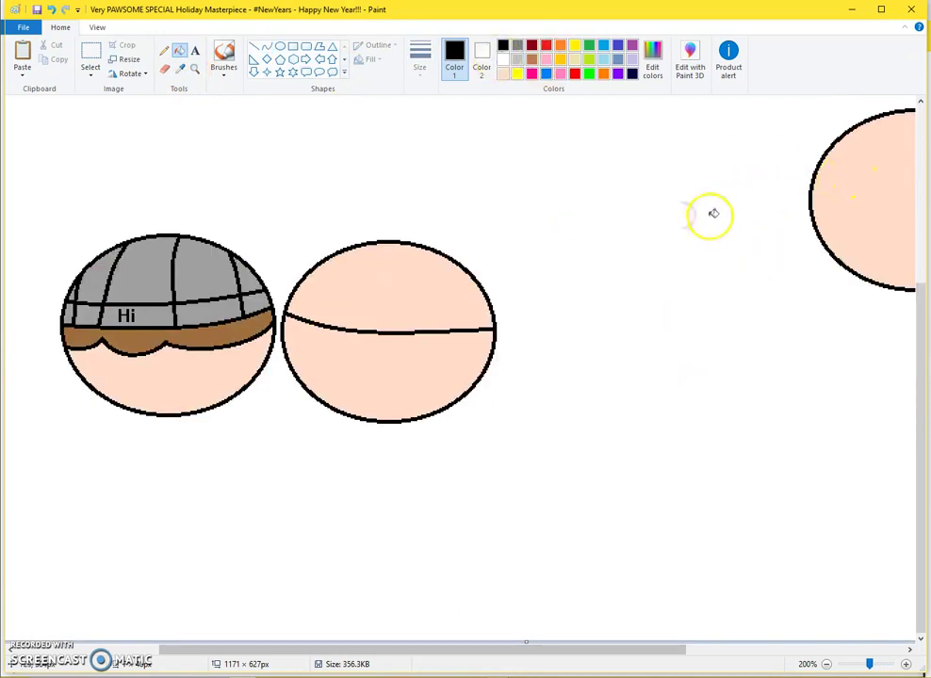
scroll(713, 212, "down", 1)
left_click(629, 275)
right_click(633, 281)
left_click(678, 311)
right_click(677, 311)
Draw a thin black curved pupil edge inside each brown iris of the long-haired girl.
scroll(318, 232, "up", 4)
left_click(266, 47)
left_click(424, 52)
left_click(424, 99)
scroll(401, 421, "down", 5)
mouse_move(321, 578)
left_mouse_down()
mouse_move(227, 363)
mouse_move(195, 530)
mouse_move(158, 482)
left_mouse_up()
key("ctrl+z")
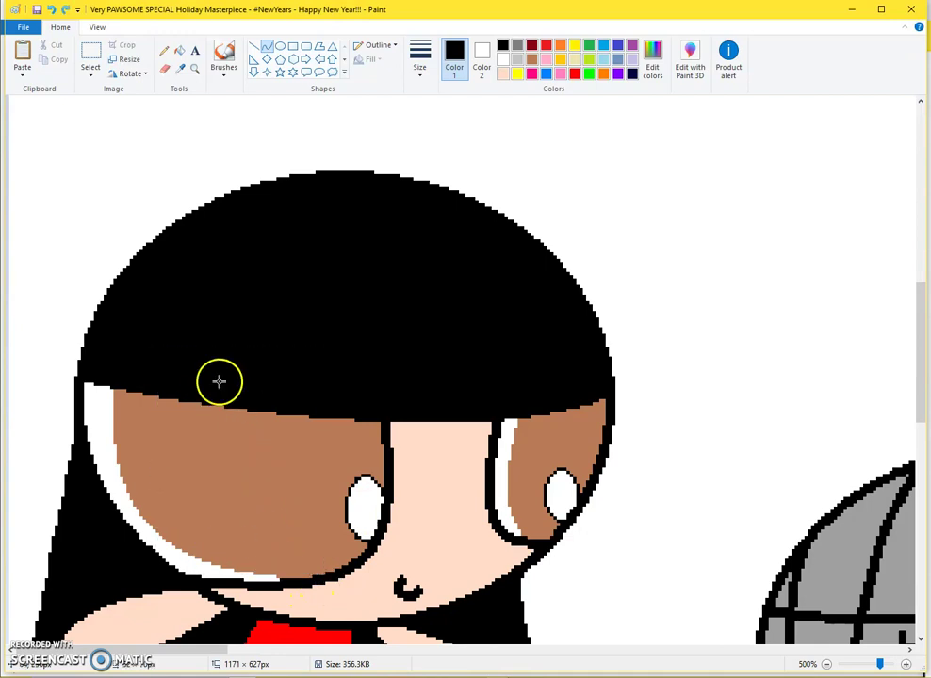
left_click_drag(185, 405, 355, 558)
left_click(171, 516)
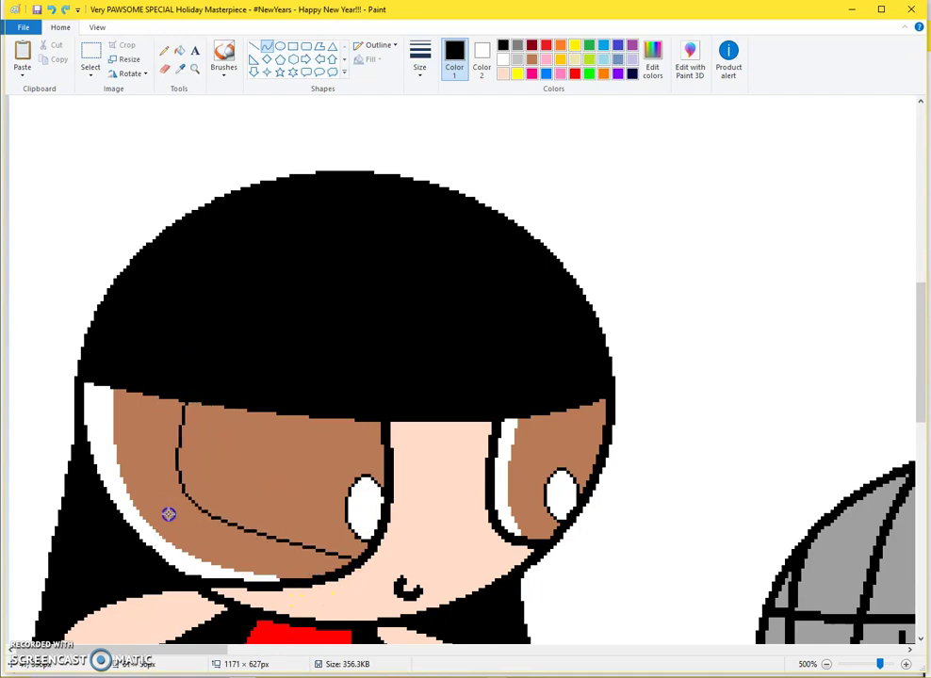
left_click_drag(171, 516, 234, 571)
mouse_move(546, 416)
left_mouse_down()
mouse_move(557, 529)
mouse_move(517, 493)
left_mouse_up()
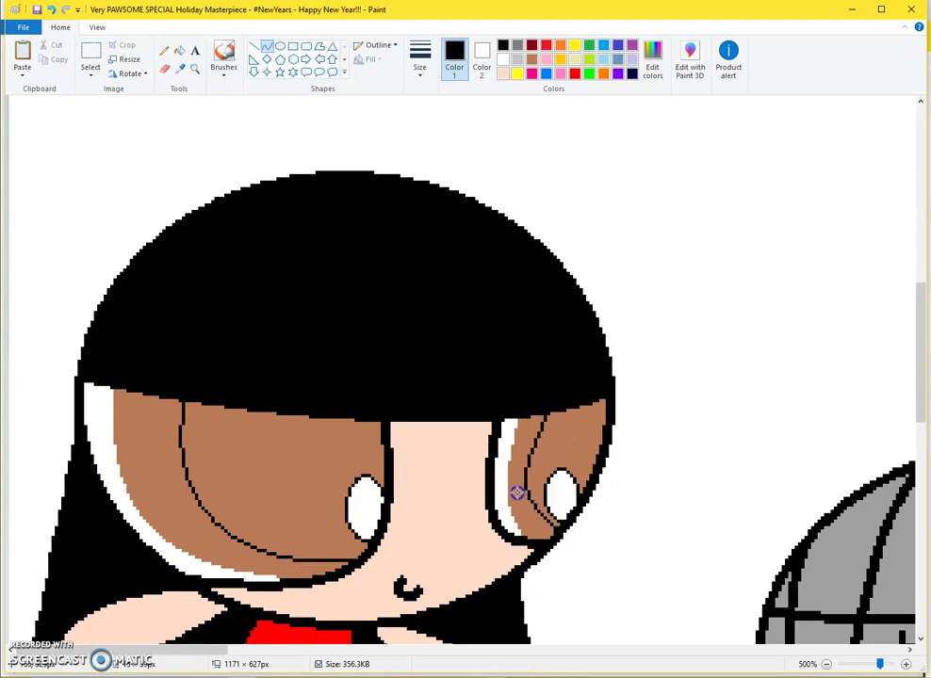
Fill the inner part of both of the girl's irises with black as pupils.
left_click(179, 49)
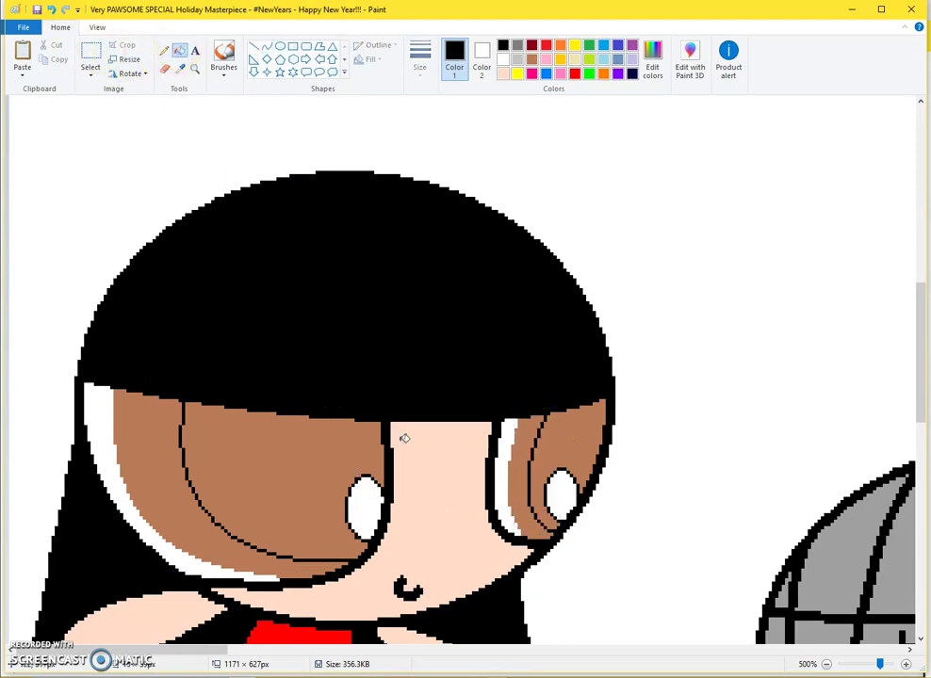
left_click(322, 476)
left_click(565, 442)
Fill the upper section of the head beside the capped character with black as hair.
scroll(494, 393, "down", 1)
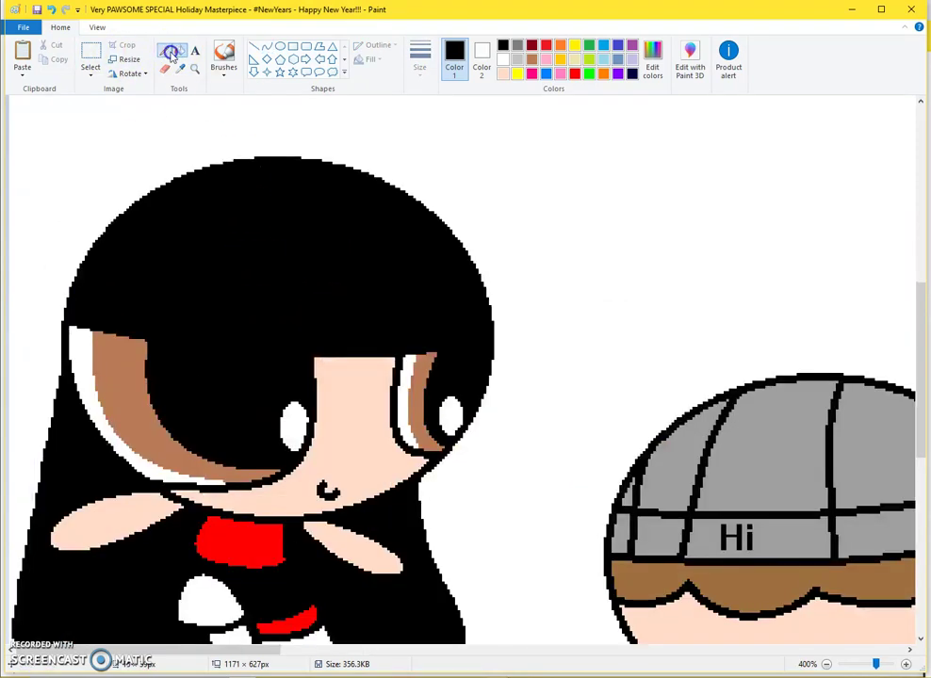
left_click(165, 51)
left_click(419, 59)
left_click(407, 121)
scroll(636, 431, "down", 4)
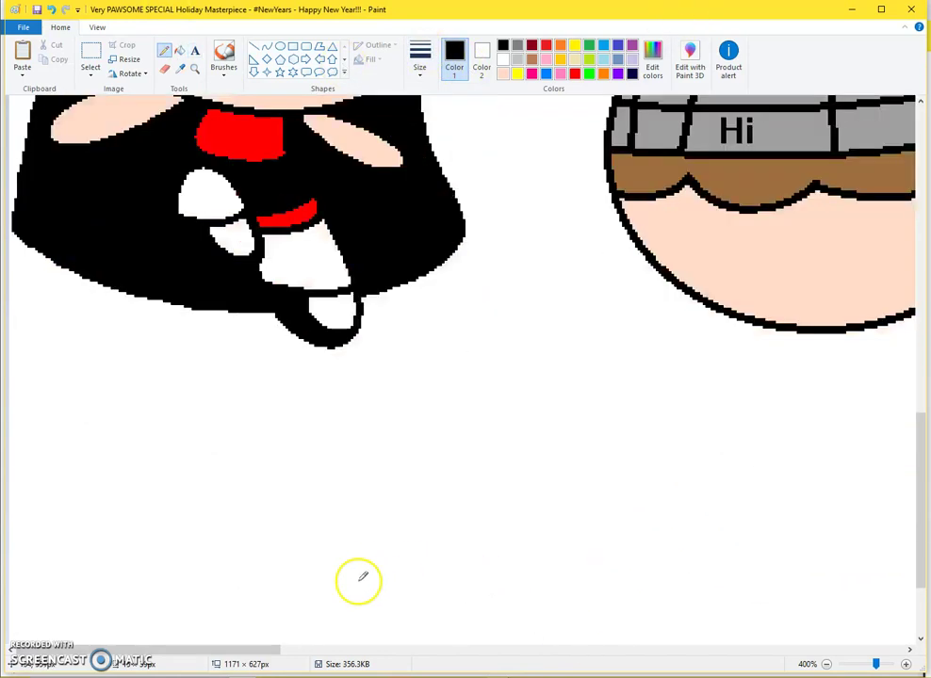
scroll(358, 582, "up", 2)
left_click_drag(201, 648, 450, 650)
left_click(179, 49)
left_click(422, 190)
Draw thick black curved outlines for both eyes on the black-haired head, running from the hairline to the face outline.
left_click(266, 46)
left_click(419, 59)
left_click(422, 121)
scroll(430, 393, "up", 1)
left_click_drag(359, 508, 420, 315)
mouse_move(418, 432)
left_mouse_down()
mouse_move(436, 526)
mouse_move(436, 502)
left_mouse_up()
mouse_move(426, 451)
left_mouse_down()
mouse_move(422, 436)
mouse_move(448, 454)
left_mouse_up()
left_click_drag(400, 419, 393, 415)
mouse_move(587, 329)
left_mouse_down()
mouse_move(575, 449)
mouse_move(690, 524)
left_mouse_up()
mouse_move(632, 424)
left_mouse_down()
mouse_move(561, 529)
mouse_move(589, 533)
left_mouse_up()
scroll(281, 445, "up", 2)
mouse_move(427, 514)
left_mouse_down()
mouse_move(555, 608)
mouse_move(537, 595)
left_mouse_up()
left_click_drag(504, 564, 471, 469)
left_click(512, 533)
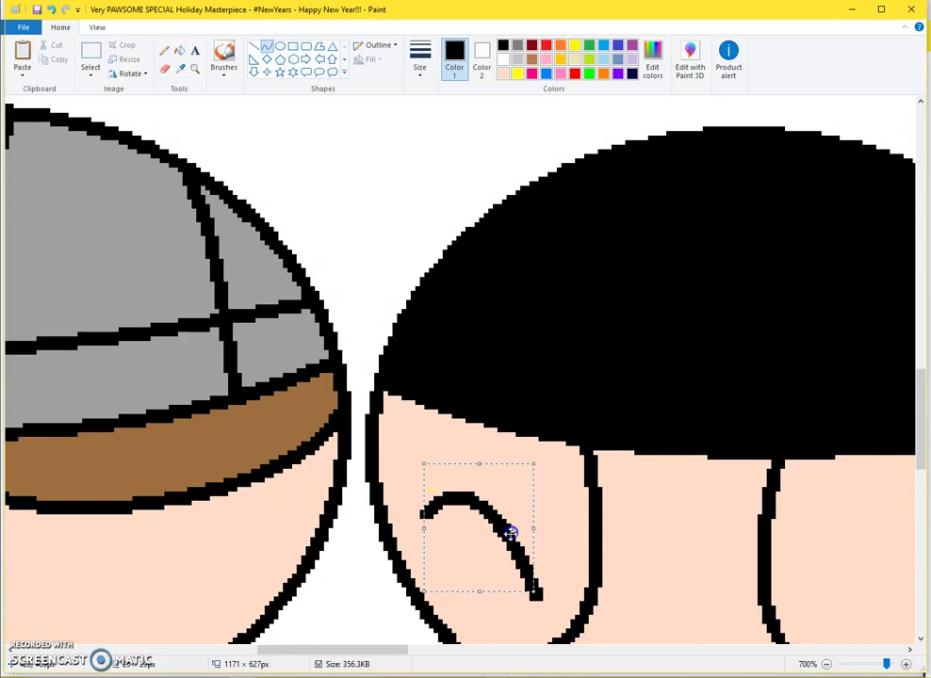
left_click_drag(497, 529, 482, 507)
key("ctrl+z")
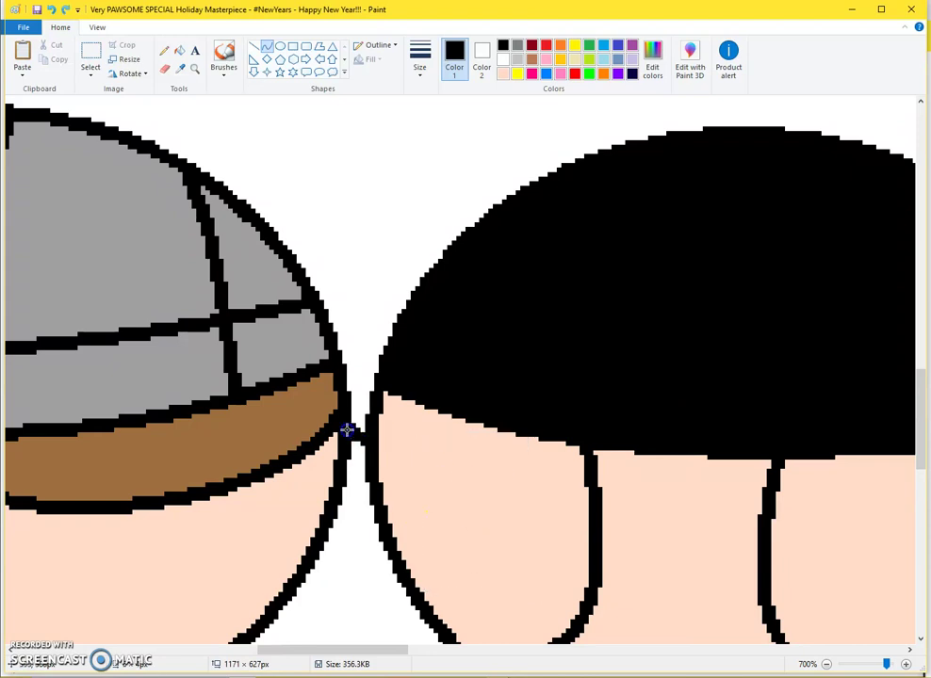
Draw two short black lines across the gap between the capped head and the black-haired head, joining their outlines.
scroll(384, 433, "down", 2)
mouse_move(220, 438)
left_mouse_down()
mouse_move(314, 475)
mouse_move(219, 455)
left_mouse_up()
key("ctrl+z")
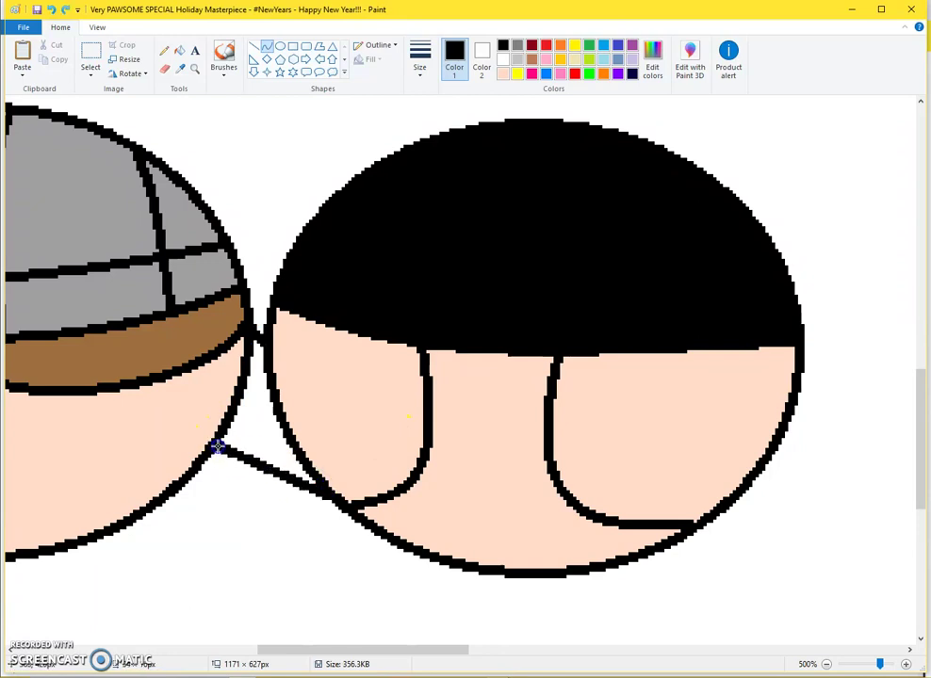
Draw thick black curved outlines for both eyes on the capped head, running from the brown fringe to the face outline.
scroll(419, 649, "up", 1)
left_click_drag(414, 649, 342, 637)
scroll(302, 574, "up", 2)
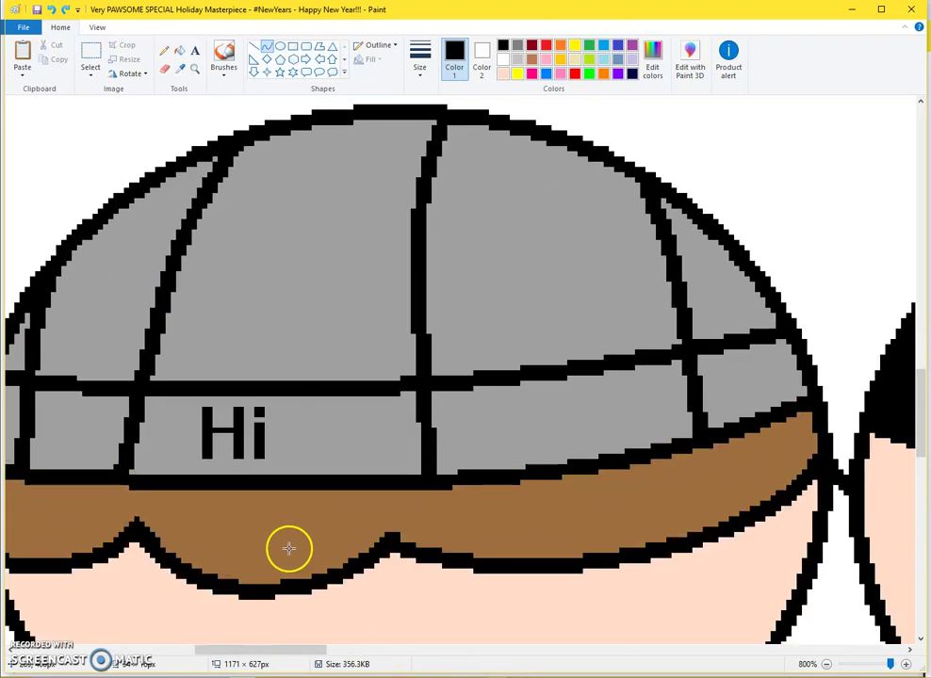
scroll(282, 542, "down", 4)
left_click_drag(162, 358, 240, 188)
mouse_move(253, 259)
left_mouse_down()
mouse_move(266, 281)
mouse_move(257, 341)
left_mouse_up()
left_click_drag(433, 151, 395, 362)
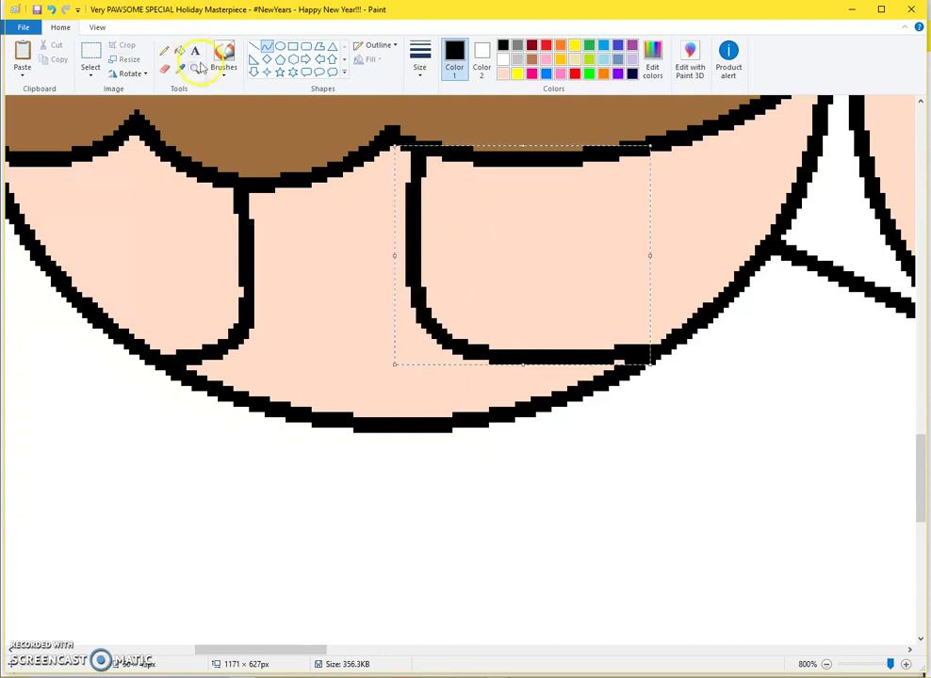
Fill both eyes of the capped head with white.
left_click(179, 50)
right_click(222, 188)
right_click(440, 165)
Draw thin black ovals in the capped head's eyes, at the left eye's inner edge and the right eye's outer edge.
left_click(278, 46)
left_click(420, 59)
left_click(385, 128)
mouse_move(197, 177)
left_mouse_down()
mouse_move(254, 241)
mouse_move(226, 220)
mouse_move(214, 255)
left_mouse_up()
scroll(696, 198, "up", 1)
scroll(724, 243, "down", 1)
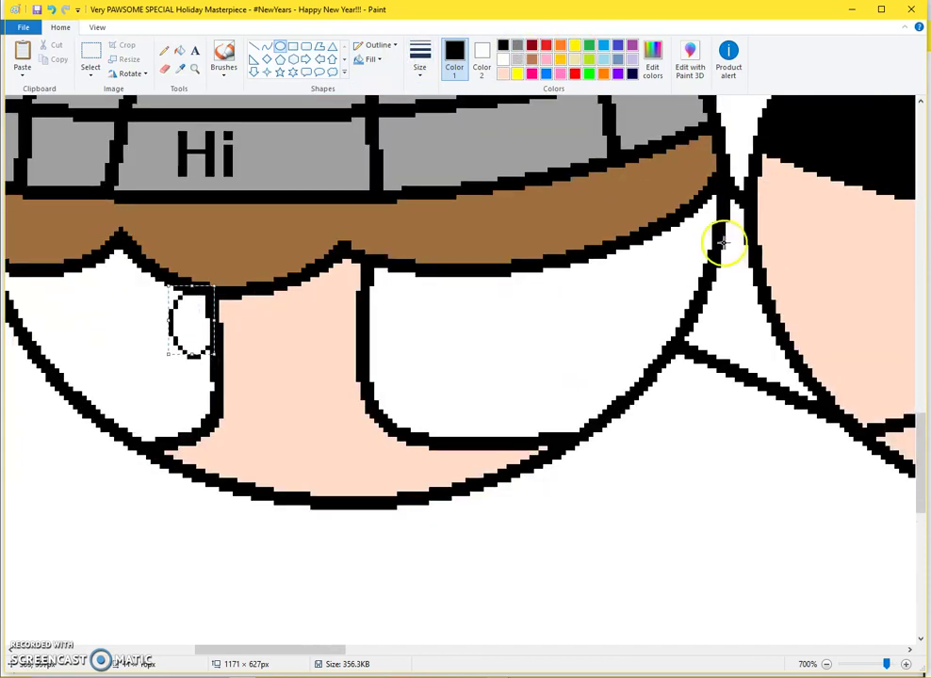
mouse_move(652, 266)
left_mouse_down()
mouse_move(692, 326)
mouse_move(685, 266)
left_mouse_up()
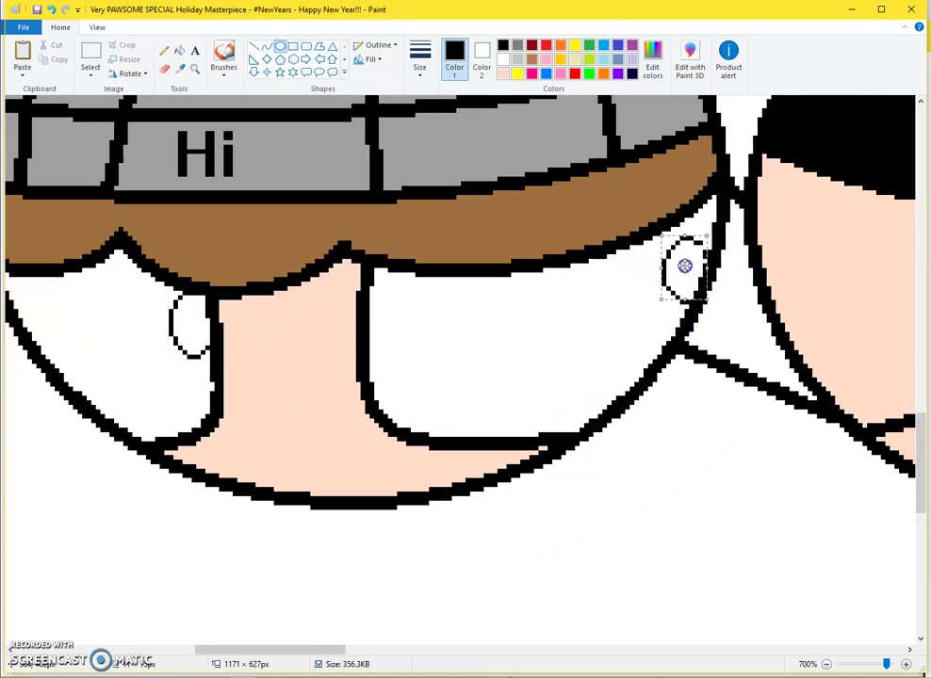
left_click_drag(664, 226, 649, 236)
left_click(486, 231)
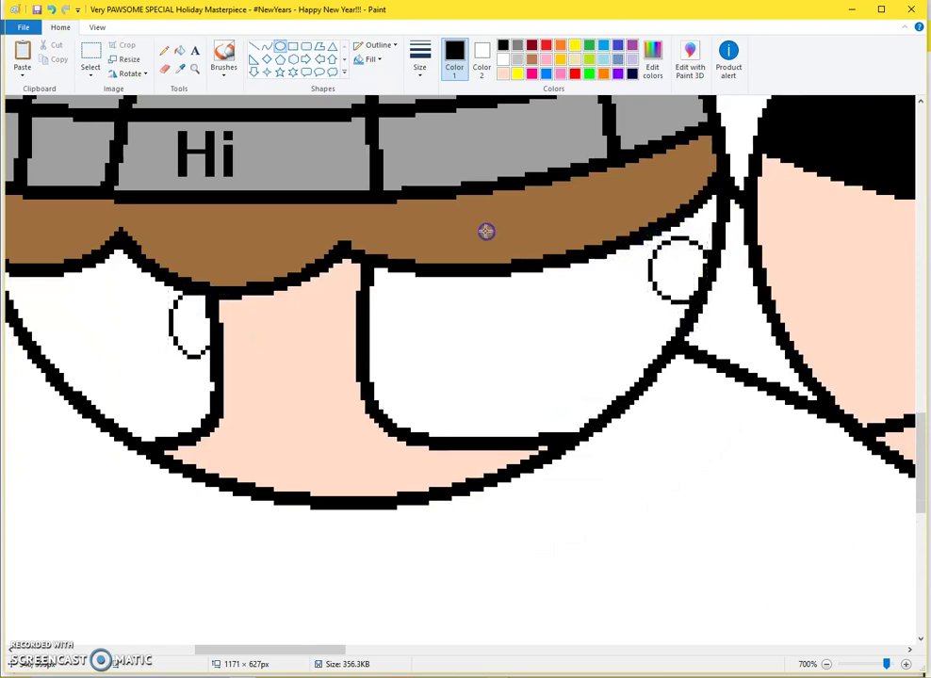
Fill the enclosed gap between the two heads with the face's skin colour.
scroll(486, 231, "down", 1)
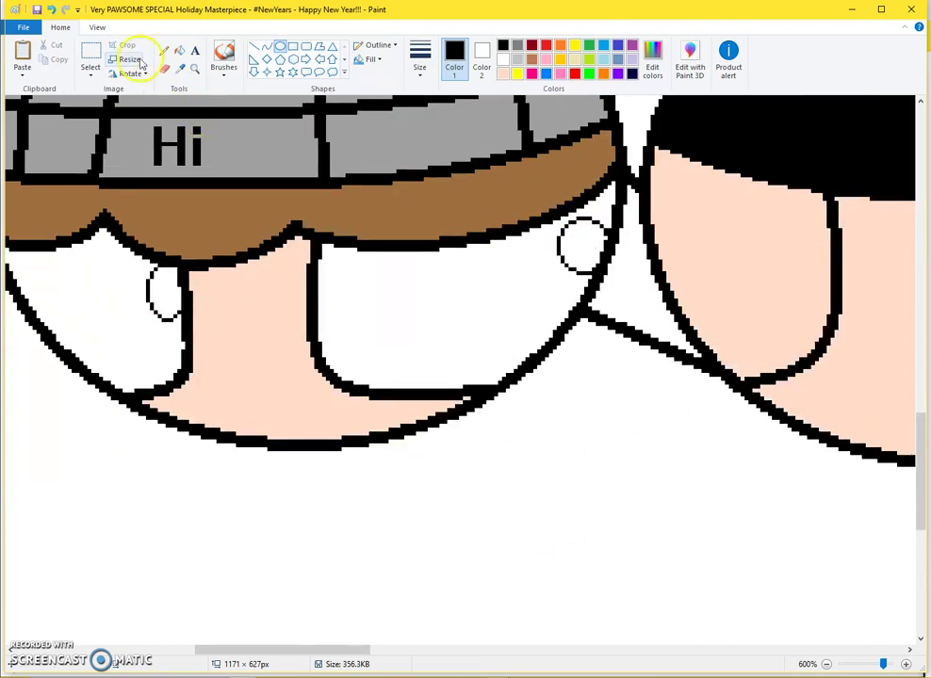
left_click(251, 298)
left_click(635, 279)
Fill both eyes of the black-haired head with white.
scroll(512, 235, "down", 3)
scroll(476, 216, "up", 1)
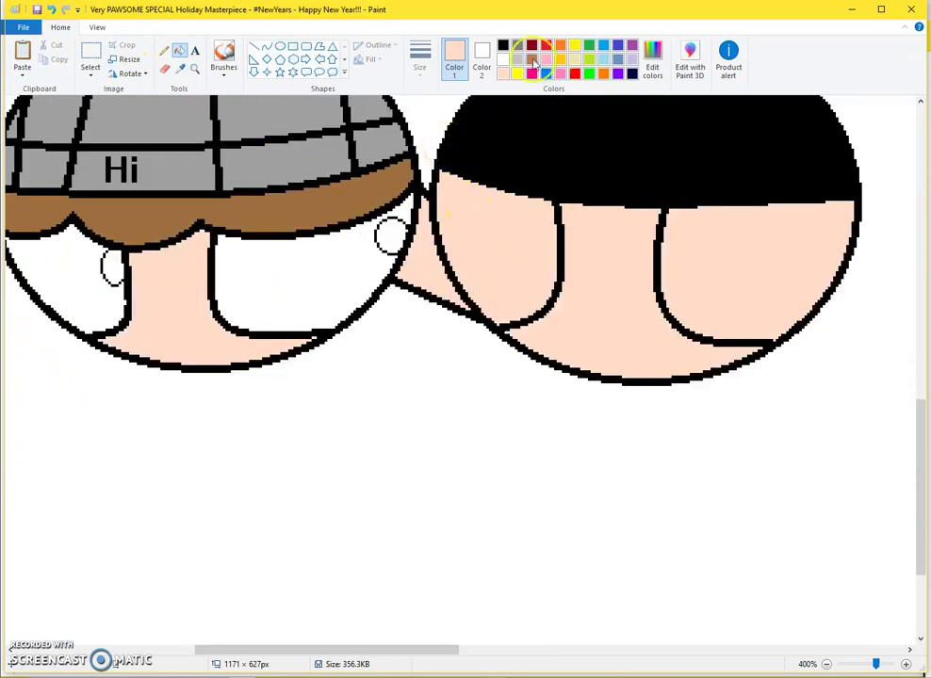
right_click(508, 277)
right_click(739, 262)
Draw a thick black closed-eye arc inside each eye of the black-haired head.
scroll(285, 540, "up", 1, "ctrl")
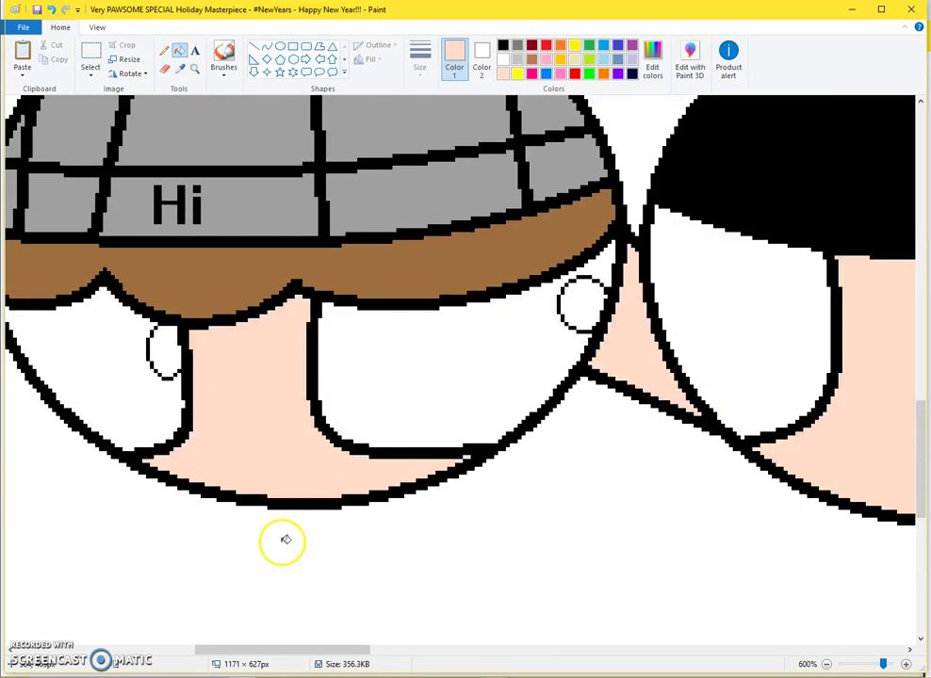
left_click_drag(311, 669, 370, 652)
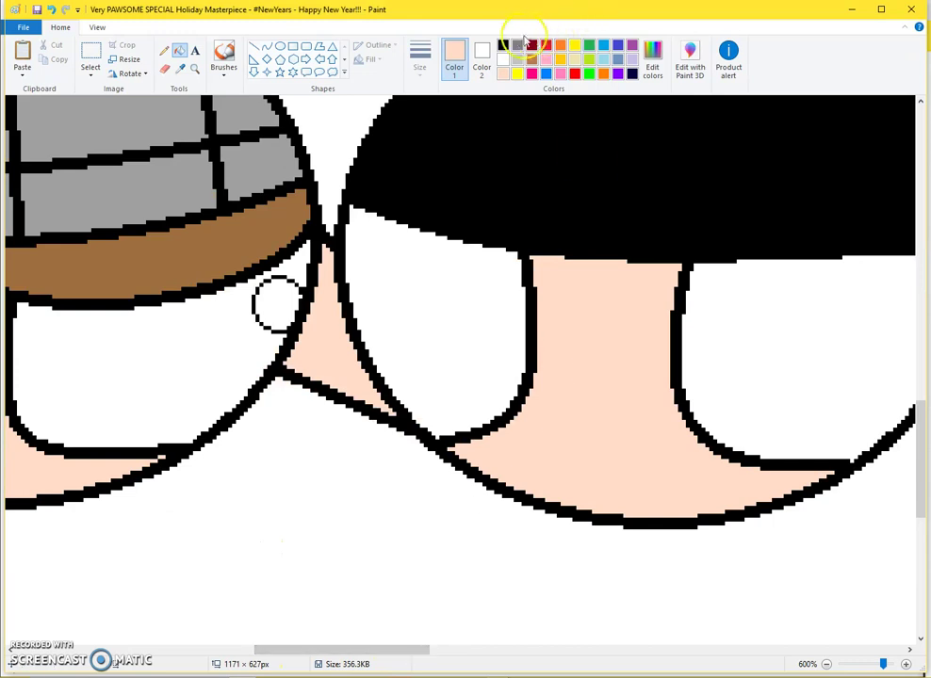
left_click(267, 46)
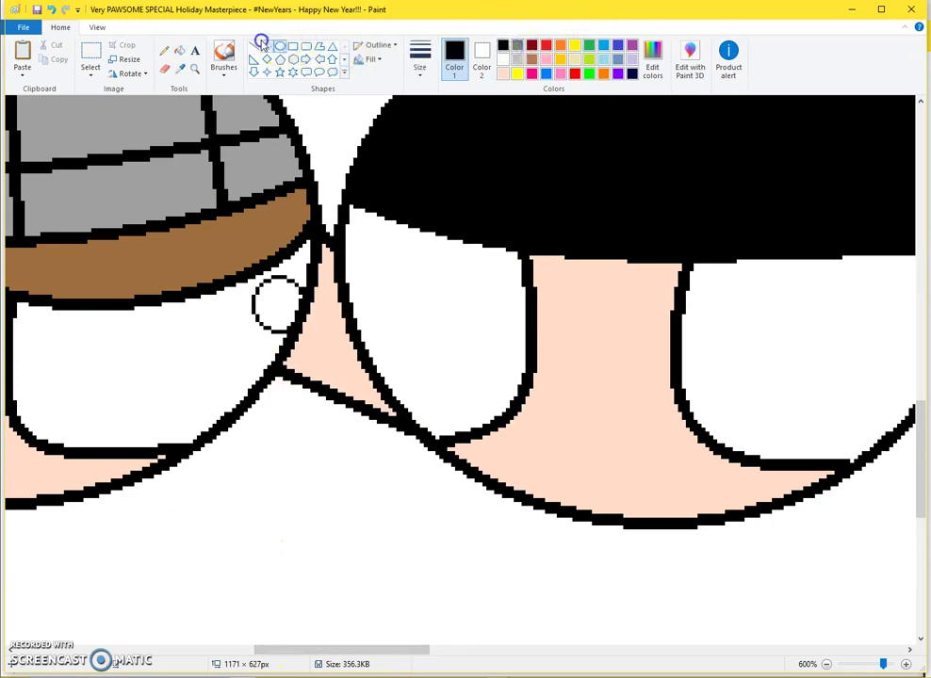
left_click(419, 58)
left_click(382, 291)
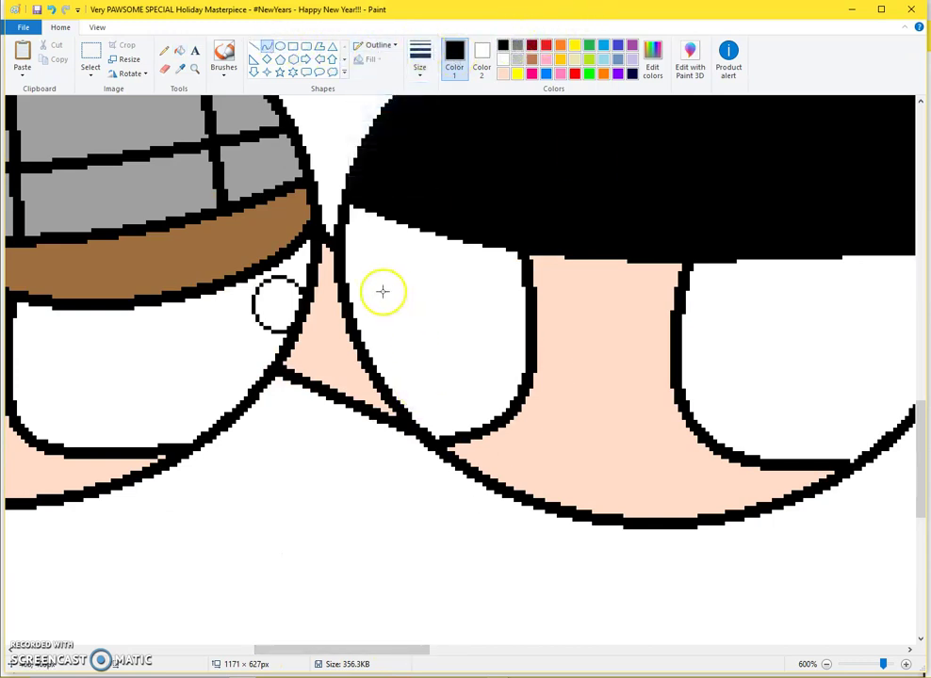
left_click_drag(382, 312, 475, 378)
left_click_drag(434, 345, 459, 363)
scroll(470, 345, "down", 1)
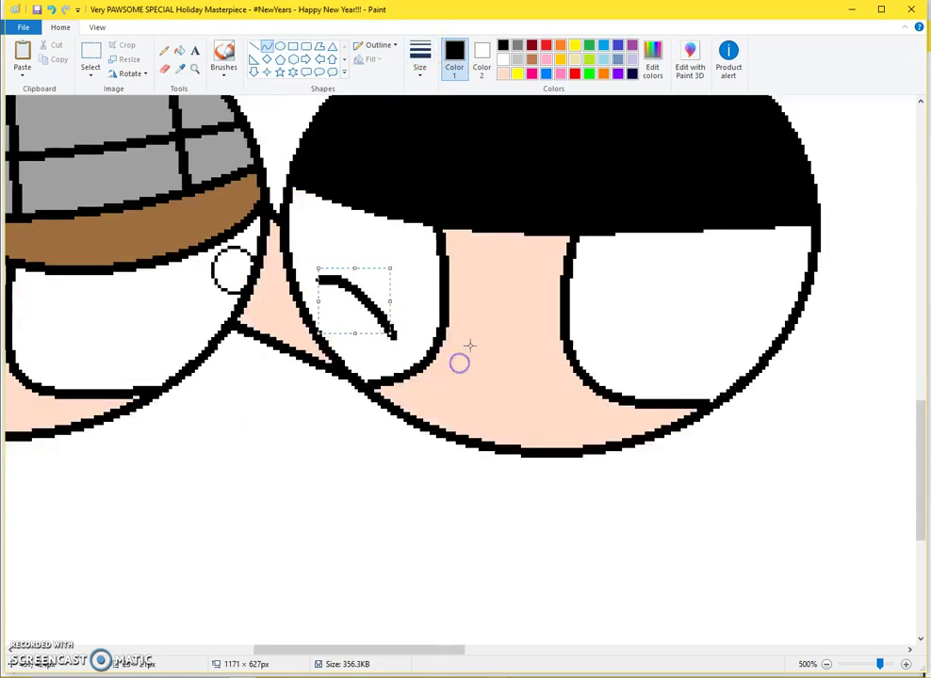
mouse_move(617, 352)
left_mouse_down()
mouse_move(685, 321)
mouse_move(749, 312)
mouse_move(660, 260)
left_mouse_up()
left_click_drag(708, 287, 743, 301)
Draw a thick bright pink curve along the inner side of each eye on the black-haired head, starting within the hair.
scroll(633, 498, "up", 1)
scroll(591, 347, "down", 1)
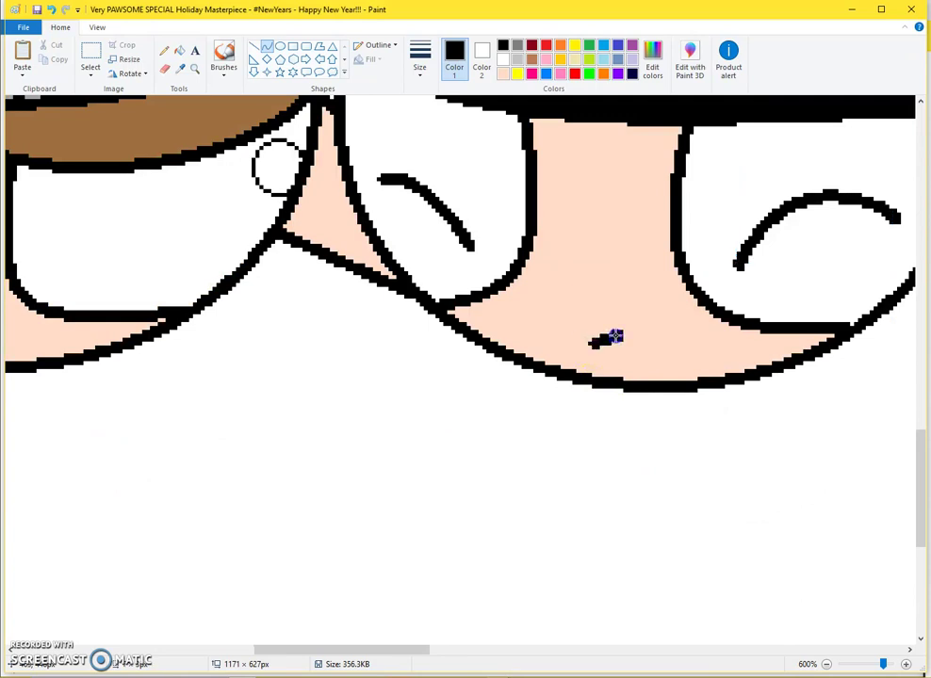
left_click(533, 74)
scroll(635, 284, "up", 1)
left_click_drag(660, 205, 803, 481)
left_click_drag(716, 475, 646, 482)
left_click_drag(412, 650, 469, 649)
scroll(330, 472, "up", 1)
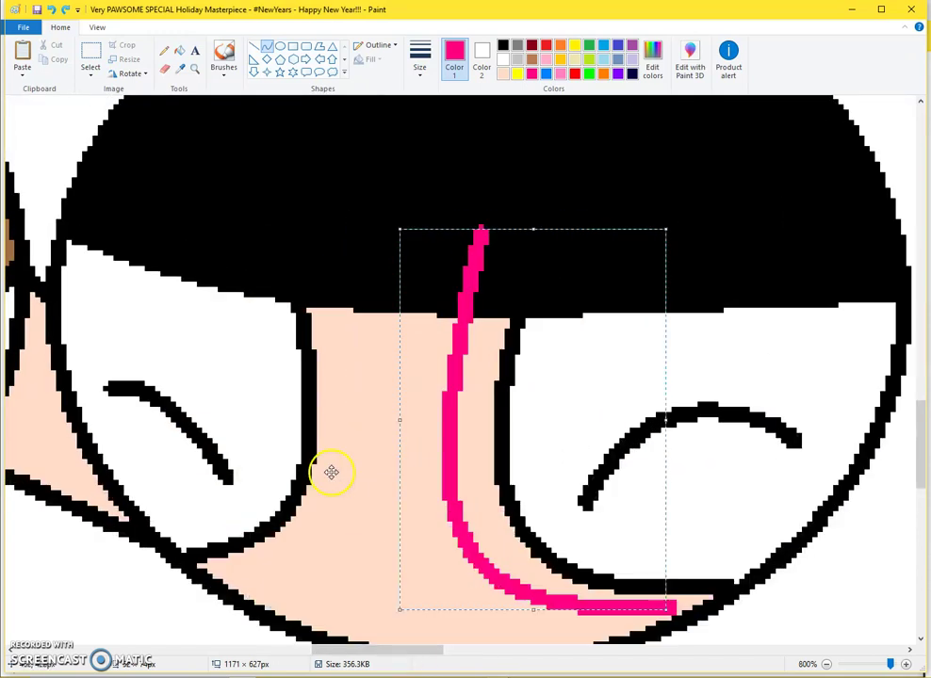
mouse_move(220, 572)
left_mouse_down()
mouse_move(243, 566)
mouse_move(353, 312)
mouse_move(316, 244)
left_mouse_up()
mouse_move(282, 424)
left_mouse_down()
mouse_move(342, 580)
mouse_move(365, 436)
left_mouse_up()
left_click(179, 168)
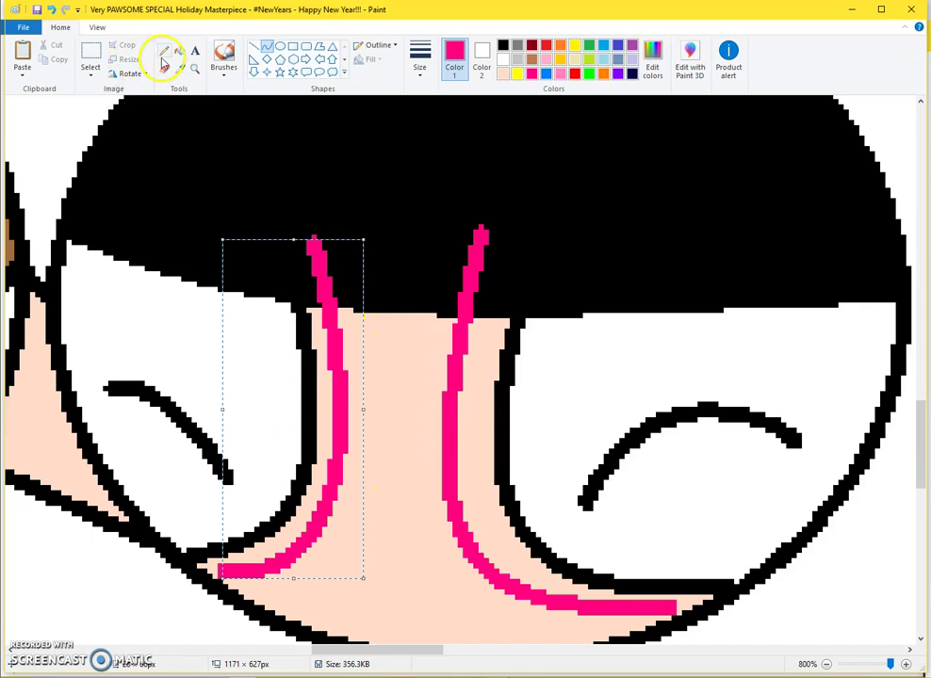
Extend the lower ends of both pink curves to the face outline and patch the right eye's outer corner in black.
left_click(163, 54)
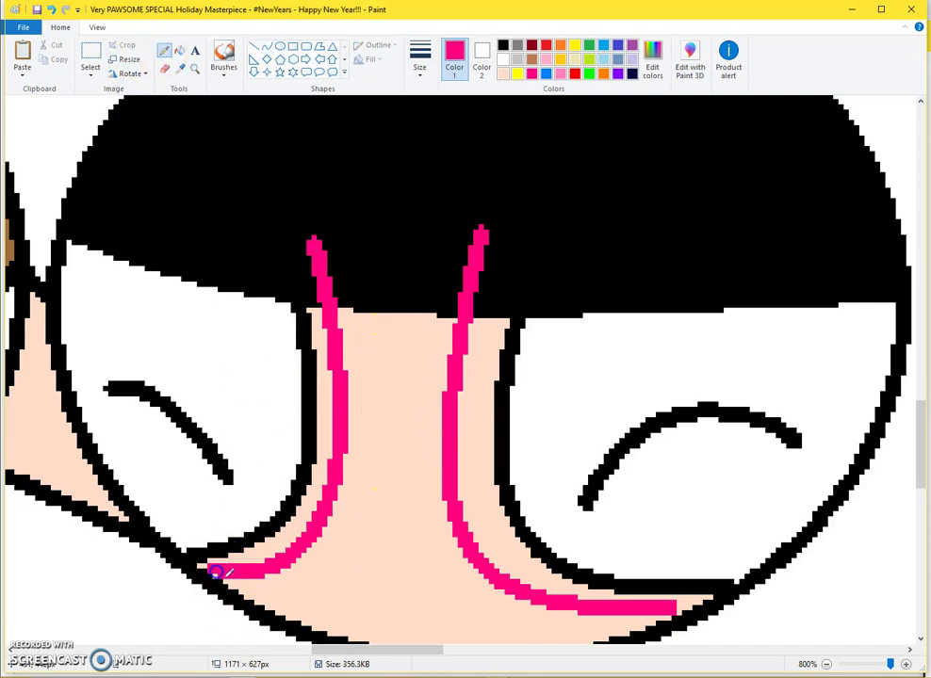
left_click(420, 60)
left_click(411, 109)
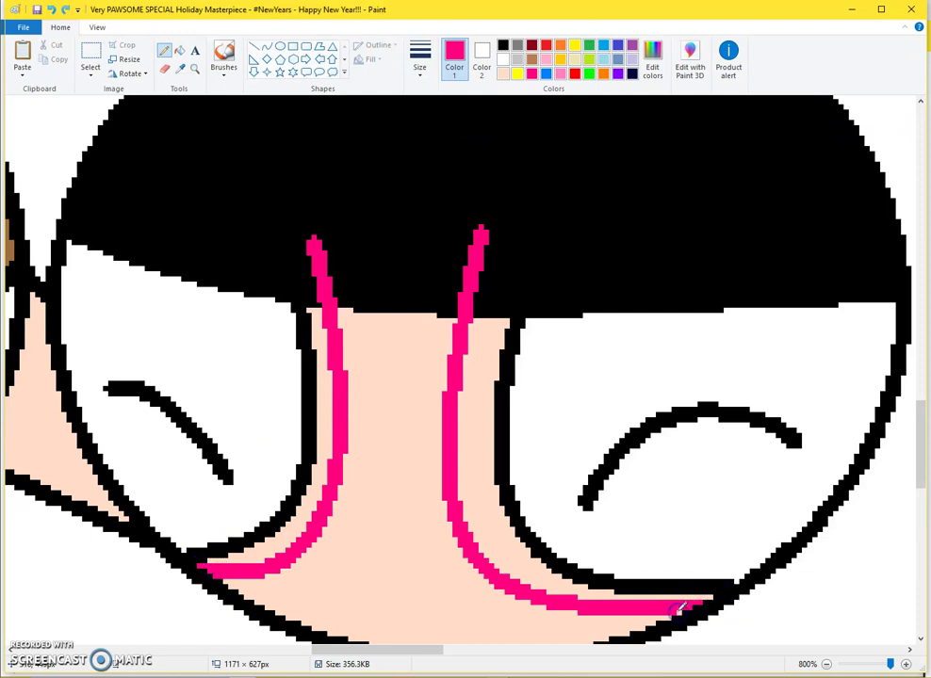
left_click(707, 591)
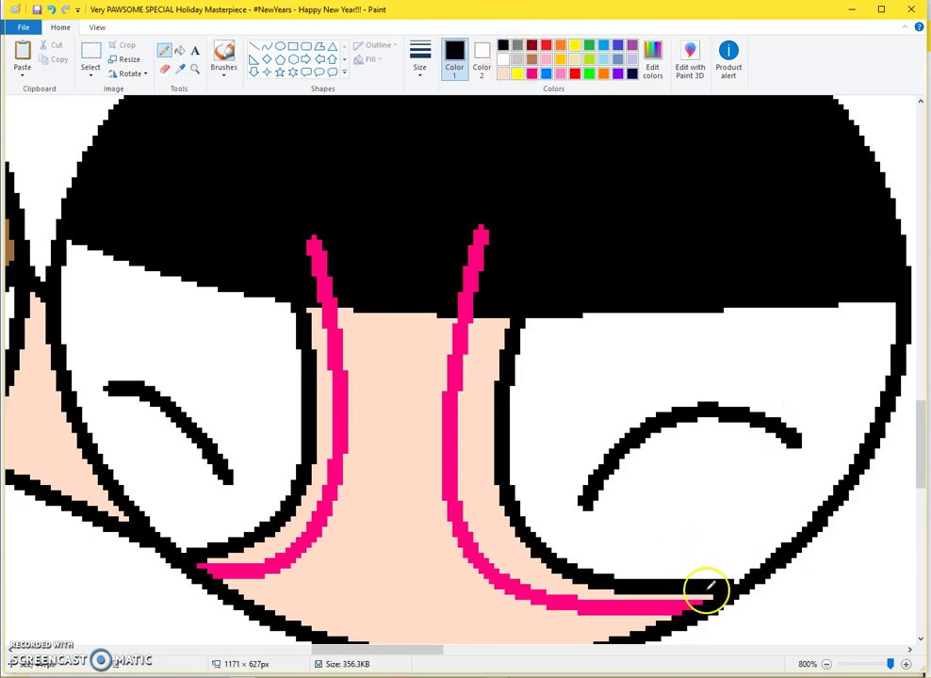
Fill both eyes of the black-haired head with light pink.
left_click(180, 51)
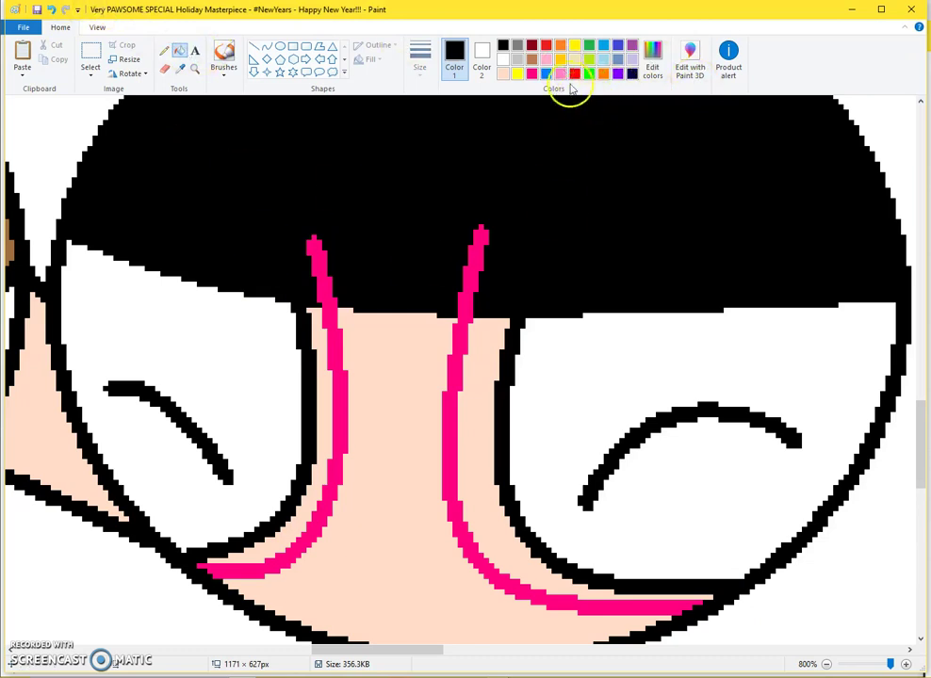
left_click(546, 61)
left_click(608, 395)
left_click(245, 312)
scroll(417, 247, "down", 1)
scroll(418, 247, "up", 1)
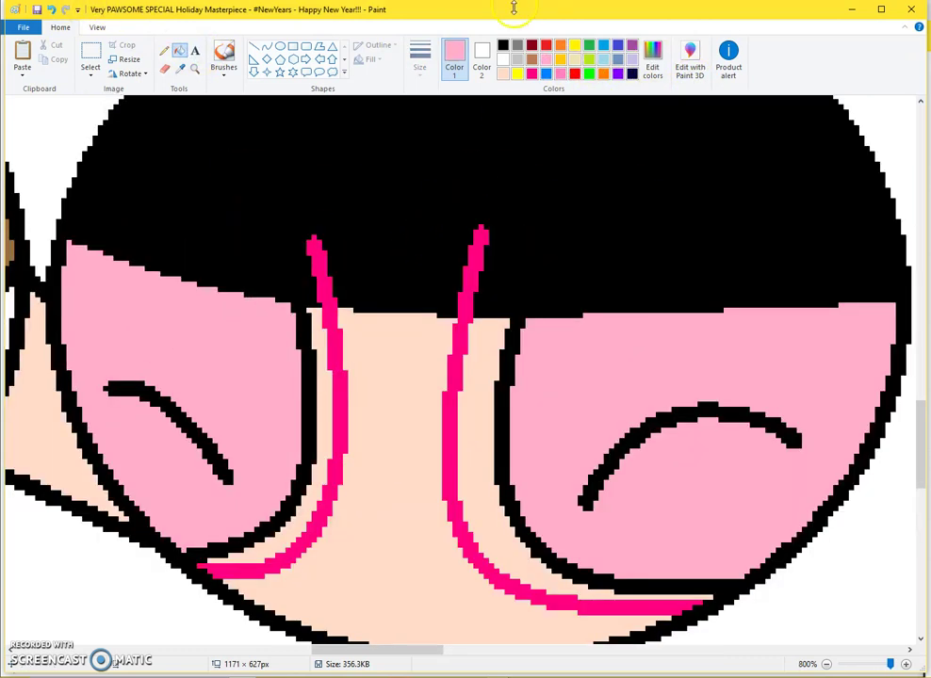
Draw two black arched lines between the pink curves to form a glasses bridge over the nose.
left_click(280, 46)
left_click_drag(340, 473, 452, 481)
mouse_move(336, 406)
left_mouse_down()
mouse_move(370, 401)
mouse_move(443, 416)
left_mouse_up()
left_click(357, 385)
left_click(441, 413)
Fill the glasses bridge and the pink curve segments beside and above it with black.
left_click(177, 49)
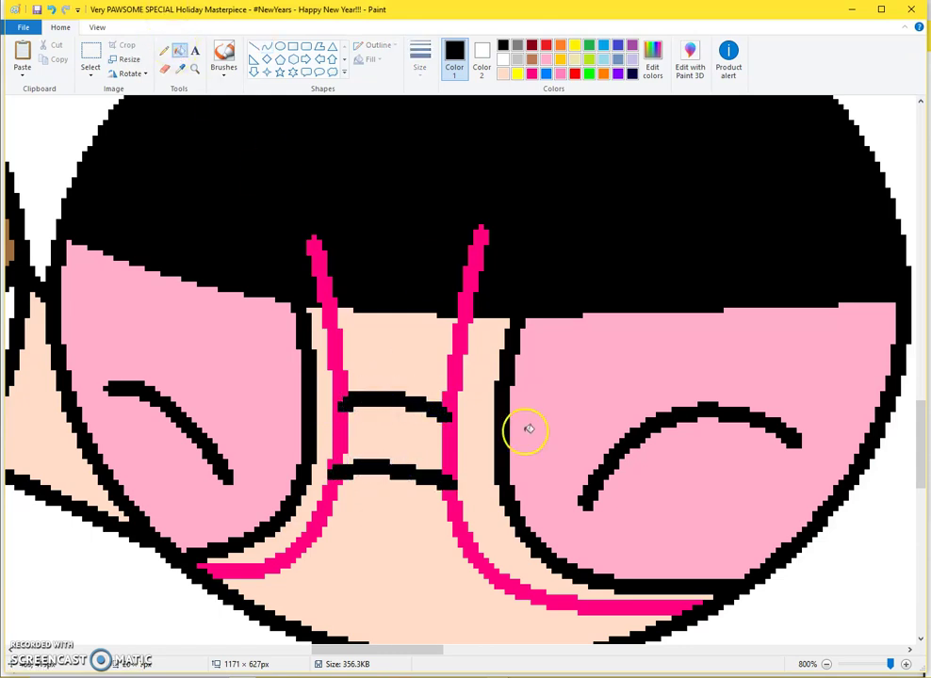
left_click(450, 427)
left_click(376, 427)
left_click(342, 417)
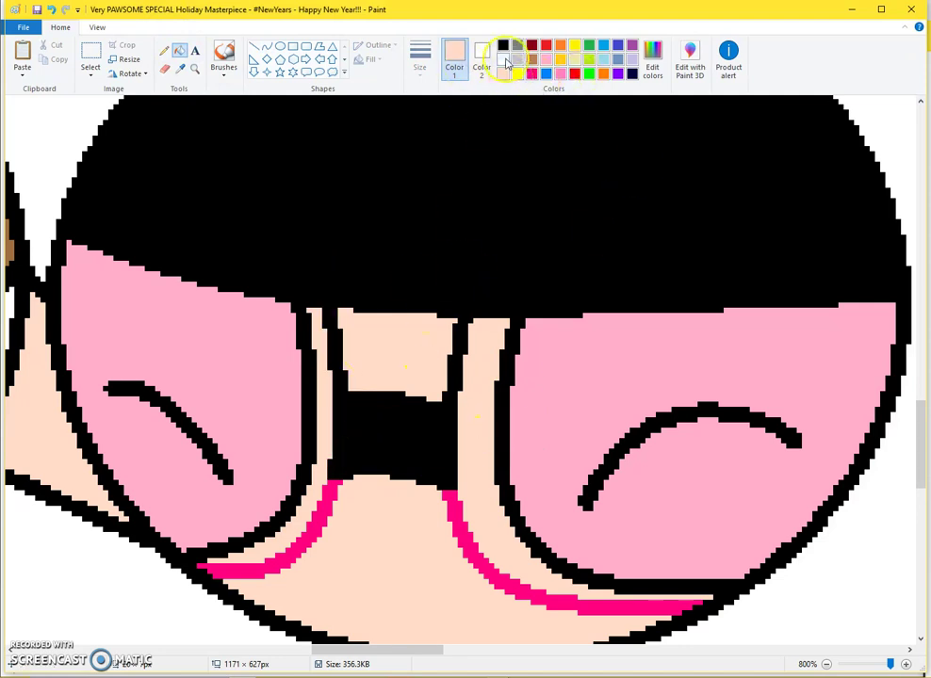
Remove the closed-eye arcs and the light pink from both eyes of the black-haired head by filling them with white.
right_click(655, 424)
right_click(650, 399)
right_click(215, 413)
right_click(195, 436)
Draw a thin black oval highlight in each eye of the black-haired head, against the eye's left edge.
scroll(195, 440, "down", 3)
scroll(208, 429, "up", 3)
left_click_drag(426, 650, 375, 650)
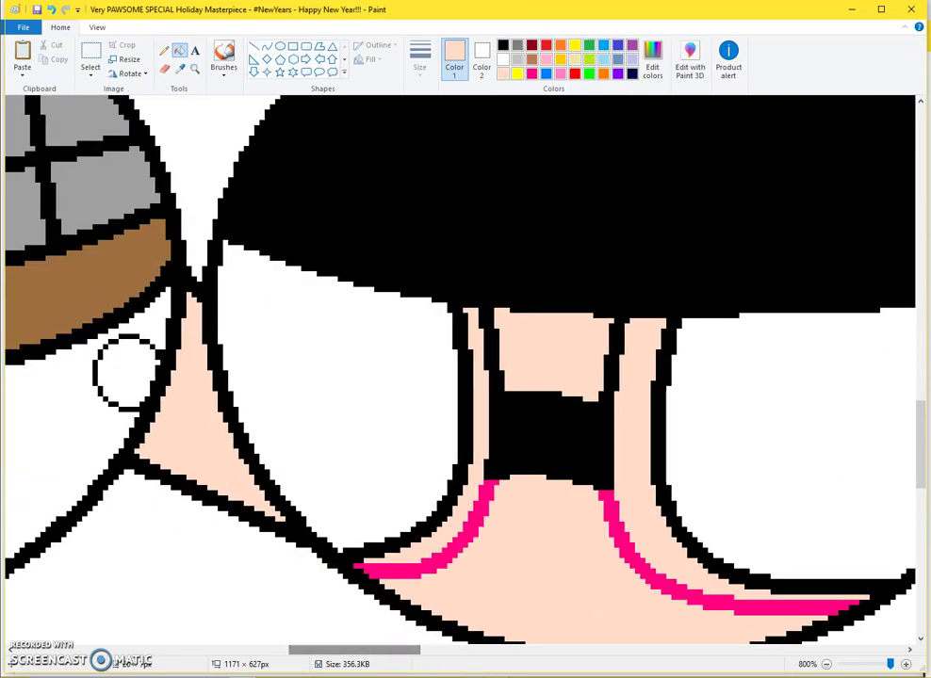
left_click(282, 50)
left_click(420, 58)
left_click(516, 46)
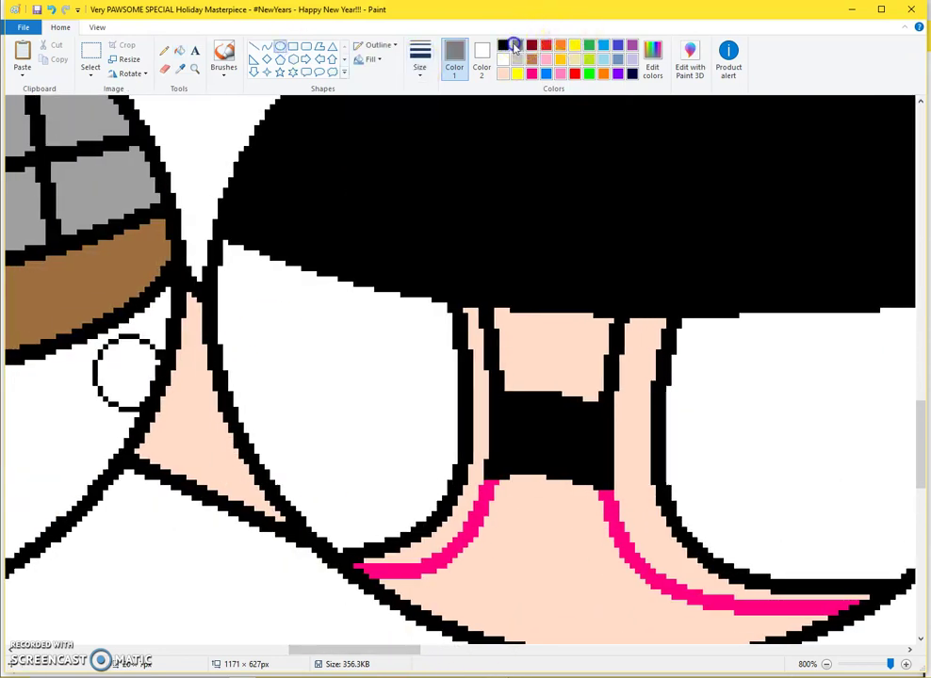
left_click_drag(220, 311, 286, 416)
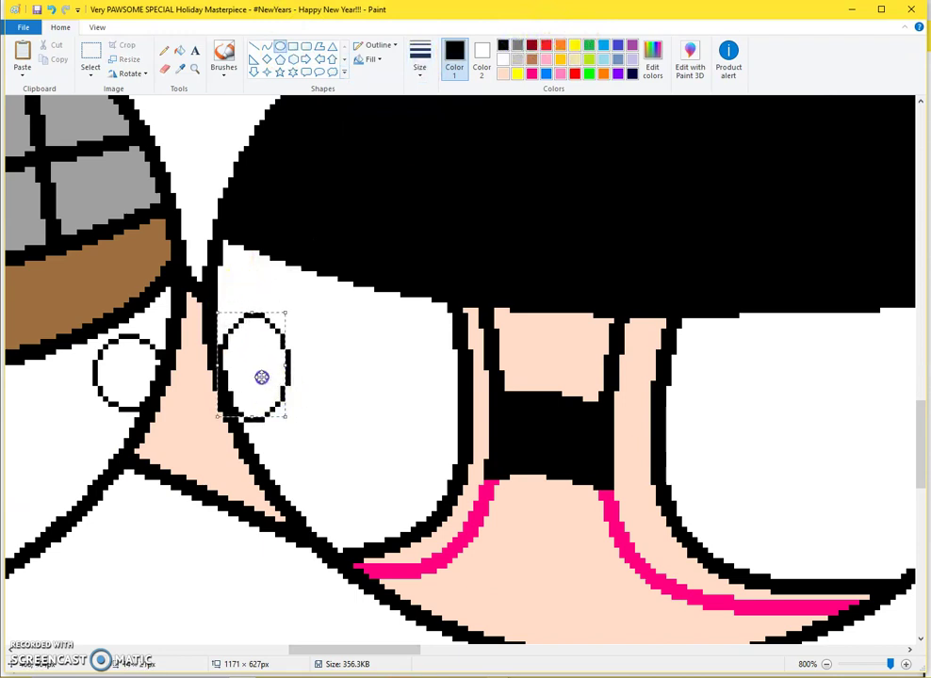
scroll(455, 351, "down", 1)
left_click_drag(586, 322, 650, 416)
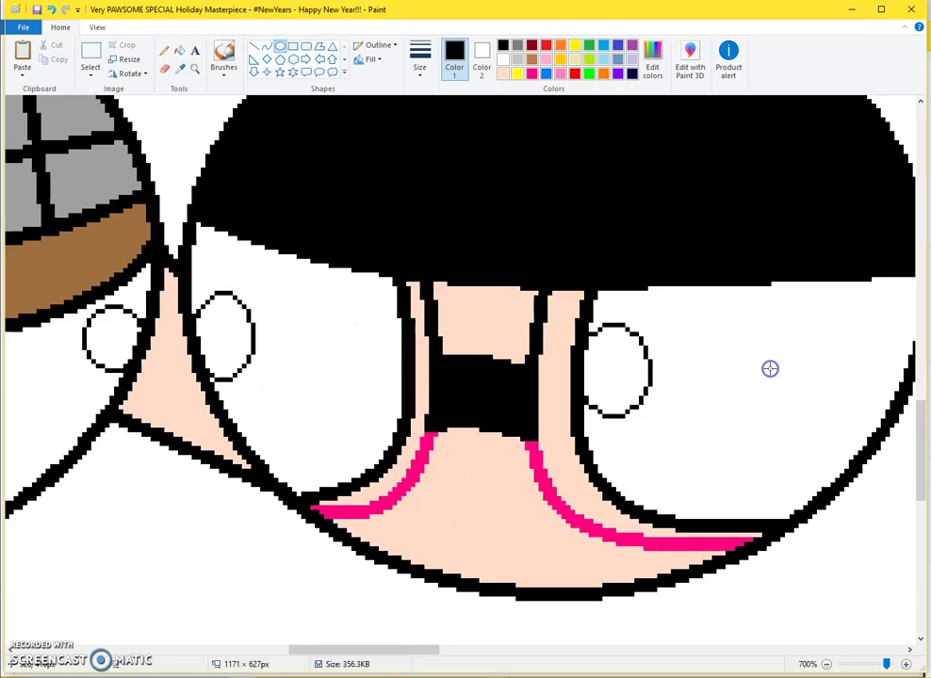
Draw a small thick black curved smile on the skin below the glasses bridge of the black-haired head.
scroll(770, 368, "down", 3)
scroll(557, 392, "up", 1)
scroll(578, 262, "up", 2)
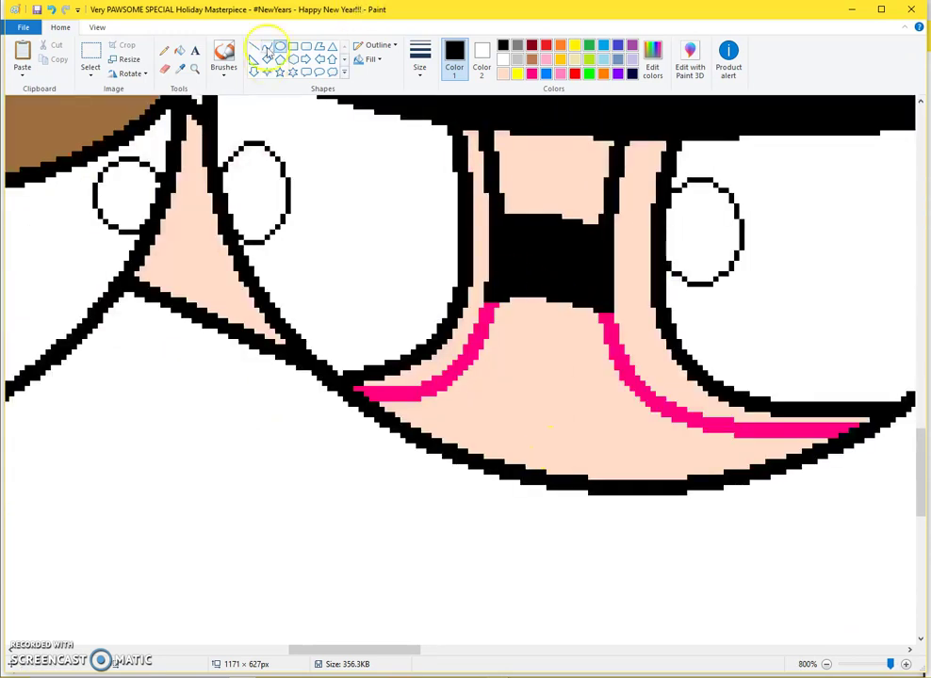
left_click(419, 58)
left_click(421, 133)
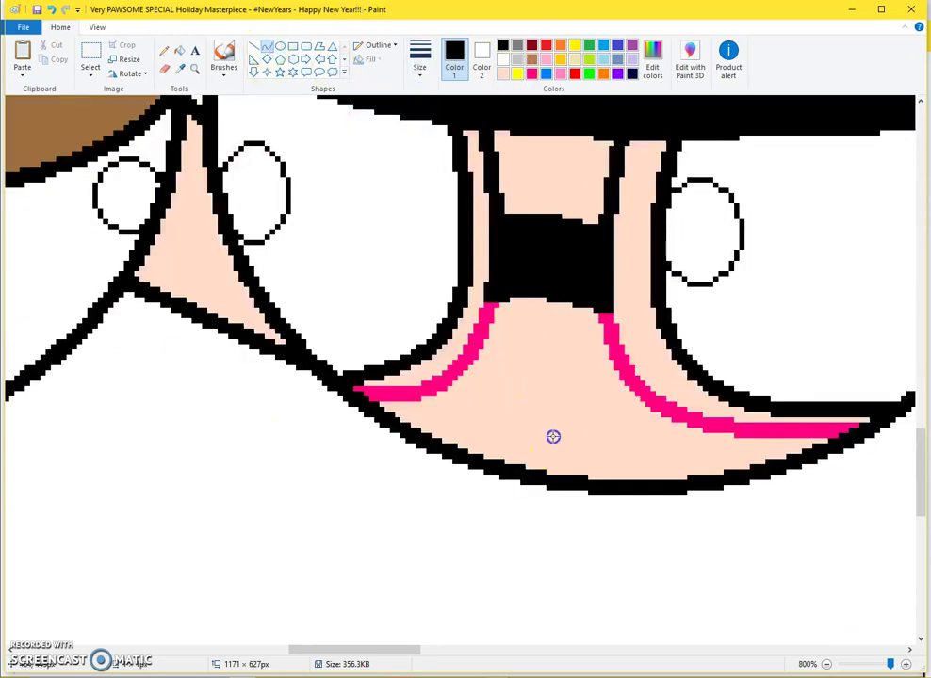
left_click_drag(571, 406, 576, 389)
left_click(569, 415)
key("ctrl+z")
left_click(623, 422)
scroll(603, 426, "down", 1)
key("ctrl+z")
mouse_move(501, 388)
left_mouse_down()
mouse_move(495, 395)
mouse_move(510, 379)
mouse_move(524, 399)
left_mouse_up()
key("ctrl+z")
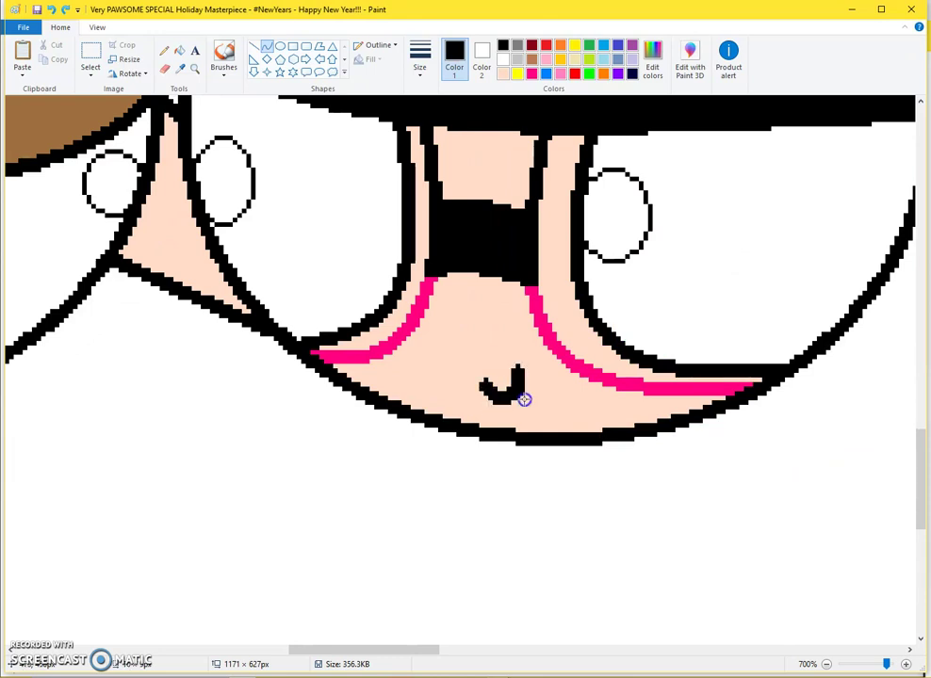
Draw the black-haired character's body outline below the head, with two side lines joined by a curved bottom.
scroll(565, 358, "down", 3)
left_click_drag(615, 294, 733, 441)
left_click_drag(473, 294, 726, 438)
left_click(558, 436)
left_click_drag(622, 451, 549, 504)
left_click_drag(631, 528, 706, 538)
Draw the capped character's body outline below the head, with two flared side curves closed by a rounded bottom.
scroll(465, 604, "down", 2)
left_click_drag(449, 642, 320, 644)
scroll(445, 471, "up", 2, "ctrl")
mouse_move(443, 465)
left_mouse_down()
mouse_move(457, 572)
mouse_move(434, 608)
mouse_move(489, 641)
left_mouse_up()
left_click_drag(474, 571, 485, 557)
left_click(484, 558)
left_click_drag(300, 467, 249, 623)
left_click_drag(275, 546, 298, 556)
scroll(332, 460, "down", 3)
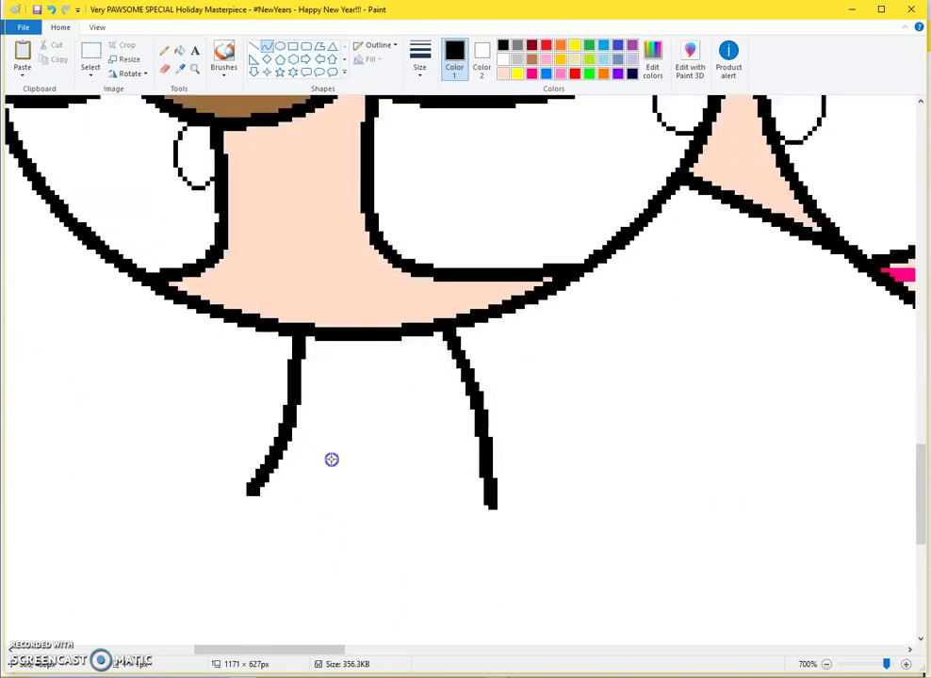
left_click_drag(253, 494, 495, 504)
mouse_move(400, 492)
left_mouse_down()
mouse_move(363, 539)
mouse_move(381, 567)
left_mouse_up()
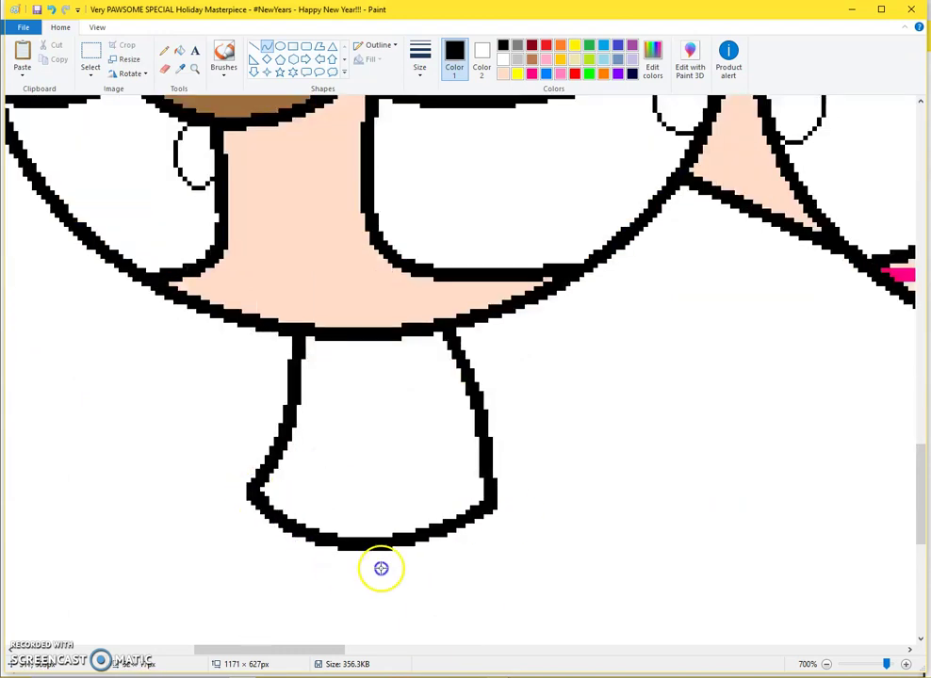
Draw a thick black circle in the middle of the capped character's shirt.
scroll(305, 257, "up", 1)
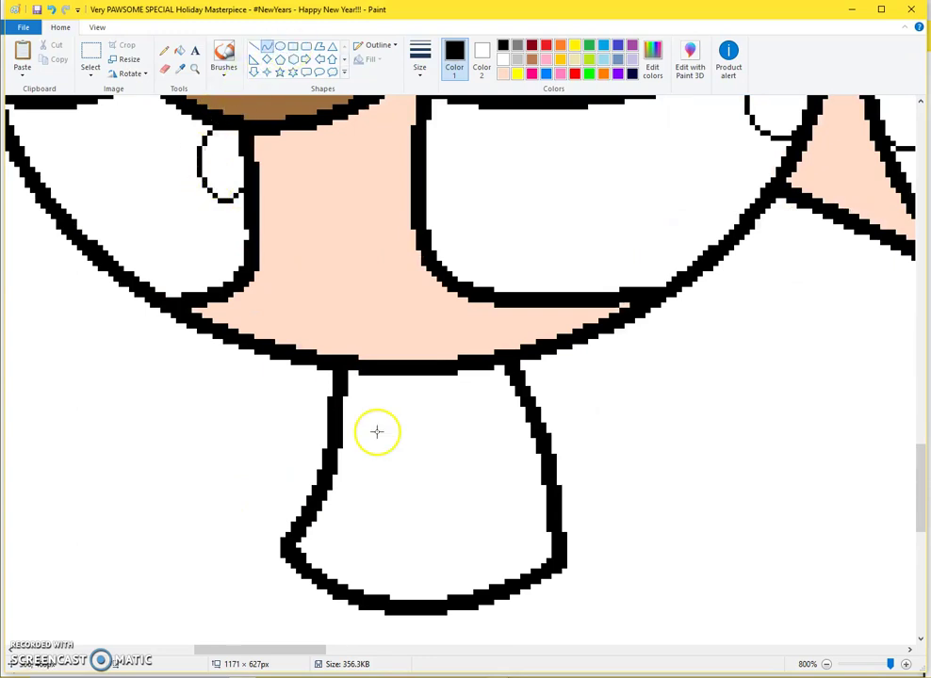
left_click(282, 48)
mouse_move(340, 414)
left_mouse_down()
mouse_move(476, 550)
mouse_move(468, 528)
left_mouse_up()
left_click_drag(448, 519, 442, 498)
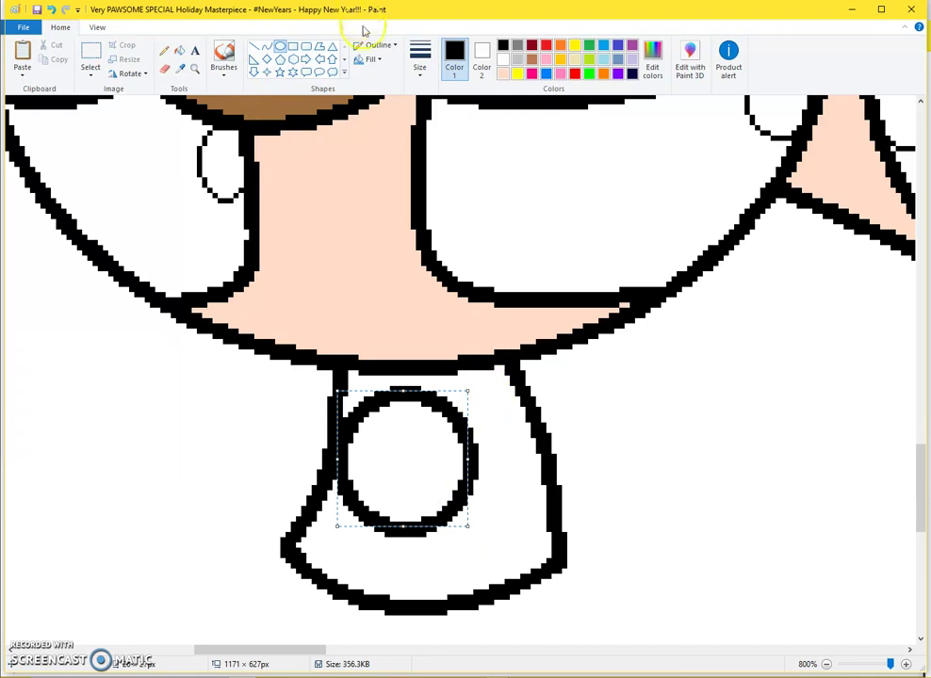
left_click(366, 60)
left_click(349, 93)
left_click_drag(416, 436, 495, 406)
left_click(620, 364)
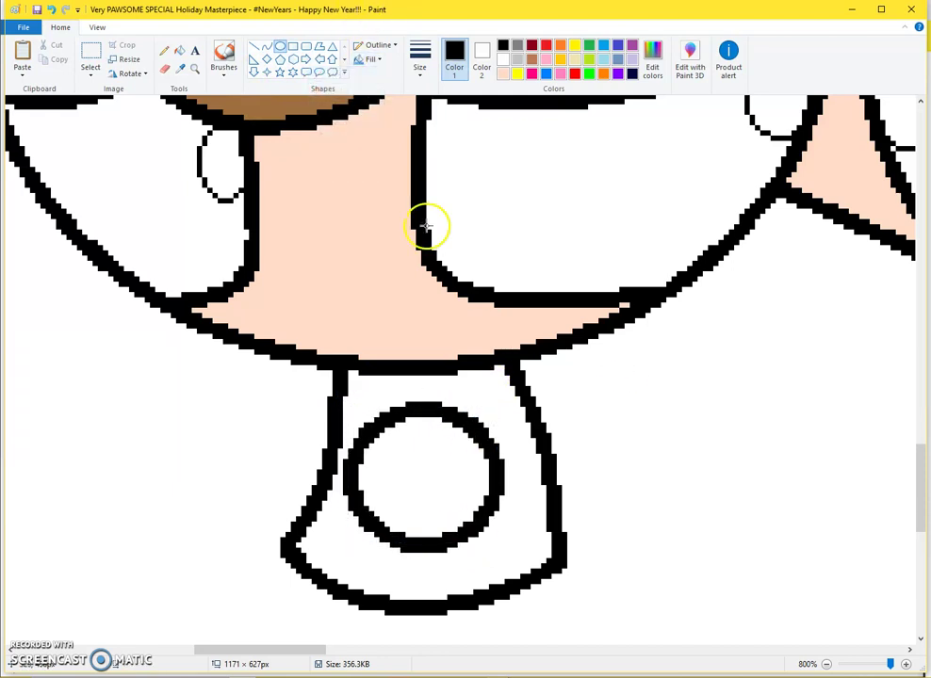
Draw two small arched closed eyes and a curved smile inside the circle on the shirt.
scroll(426, 224, "down", 1)
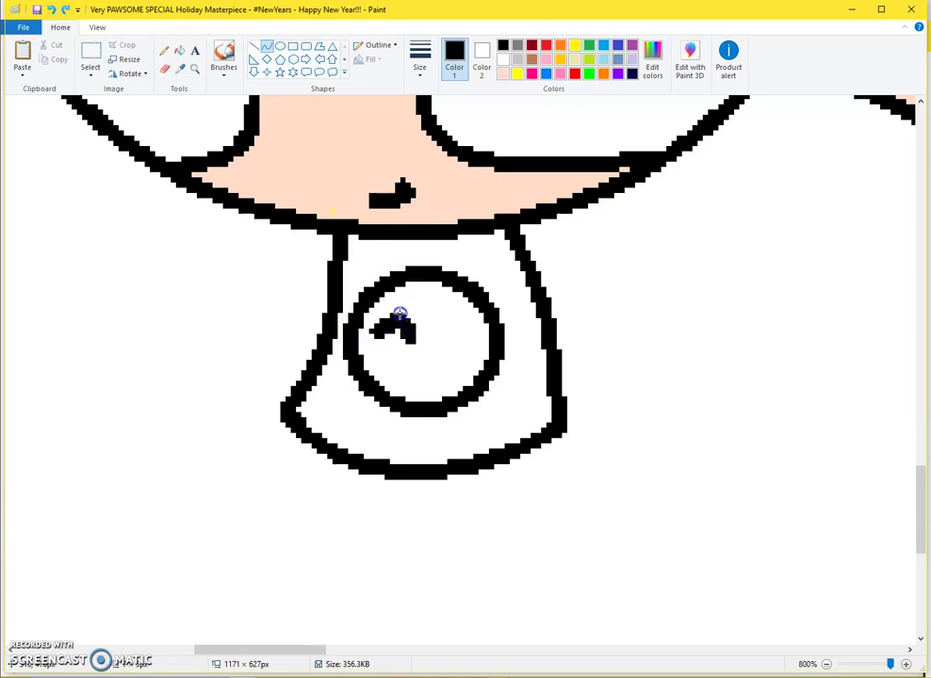
mouse_move(440, 340)
left_mouse_down()
mouse_move(484, 332)
mouse_move(450, 303)
left_mouse_up()
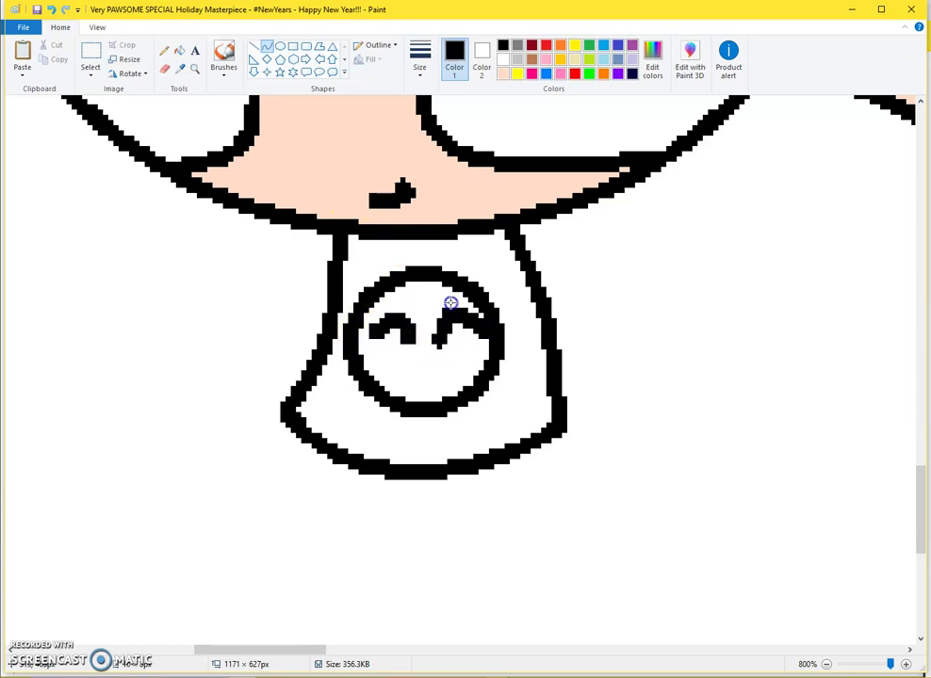
right_click(440, 339)
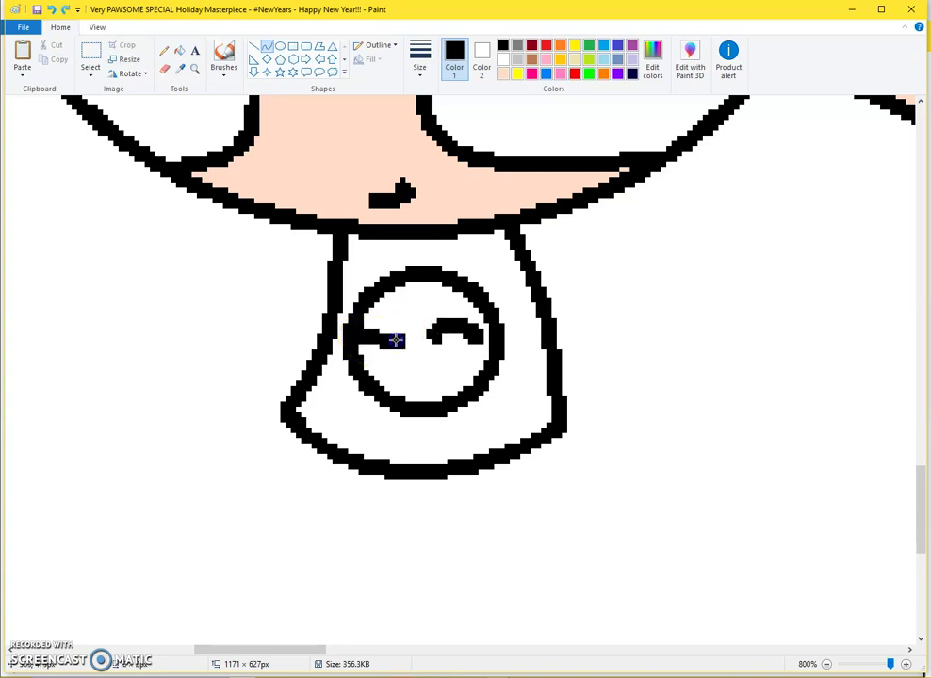
key("ctrl+z")
key("ctrl+z")
mouse_move(370, 335)
left_mouse_down()
mouse_move(402, 346)
mouse_move(397, 317)
left_mouse_up()
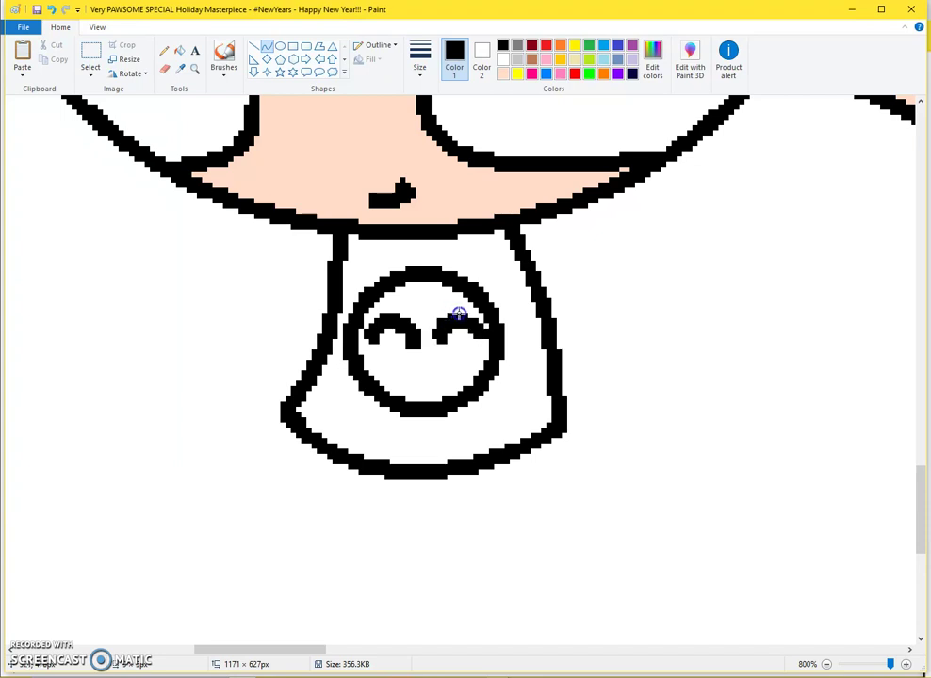
key("ctrl+z")
key("ctrl+z")
mouse_move(428, 345)
left_mouse_down()
mouse_move(460, 335)
mouse_move(440, 322)
left_mouse_up()
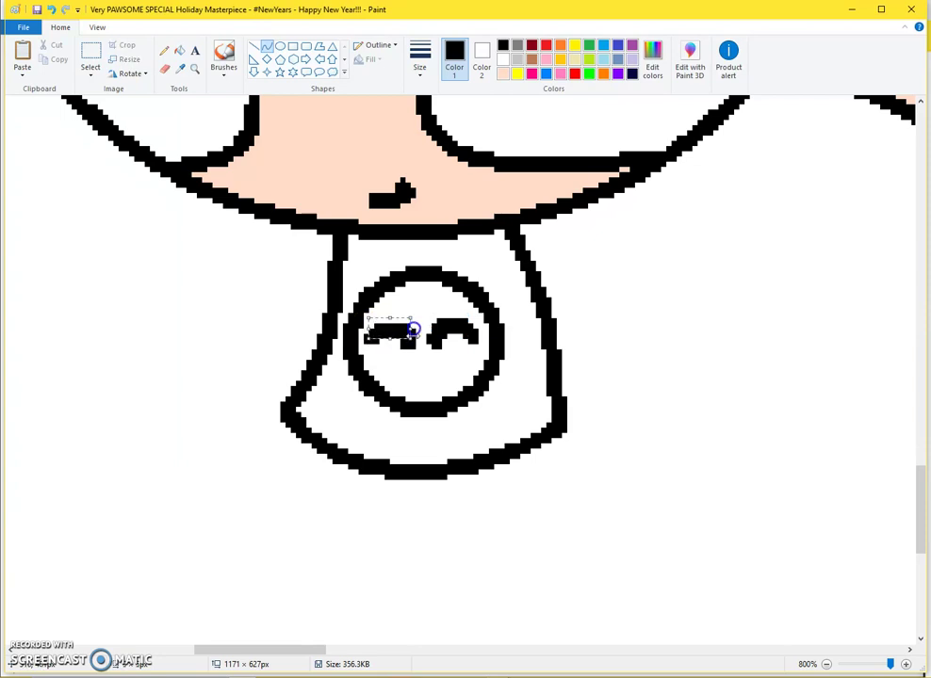
mouse_move(380, 374)
left_mouse_down()
mouse_move(431, 371)
mouse_move(426, 391)
mouse_move(444, 369)
left_mouse_up()
Fill the smiley face on the capped character's shirt with bright yellow.
scroll(649, 296, "down", 2)
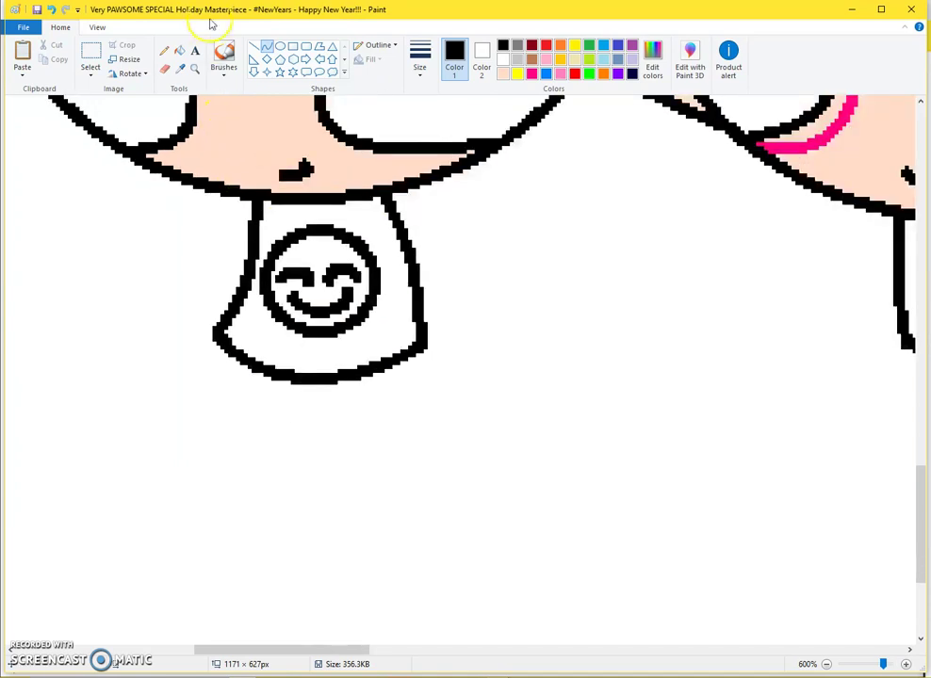
scroll(524, 157, "up", 2)
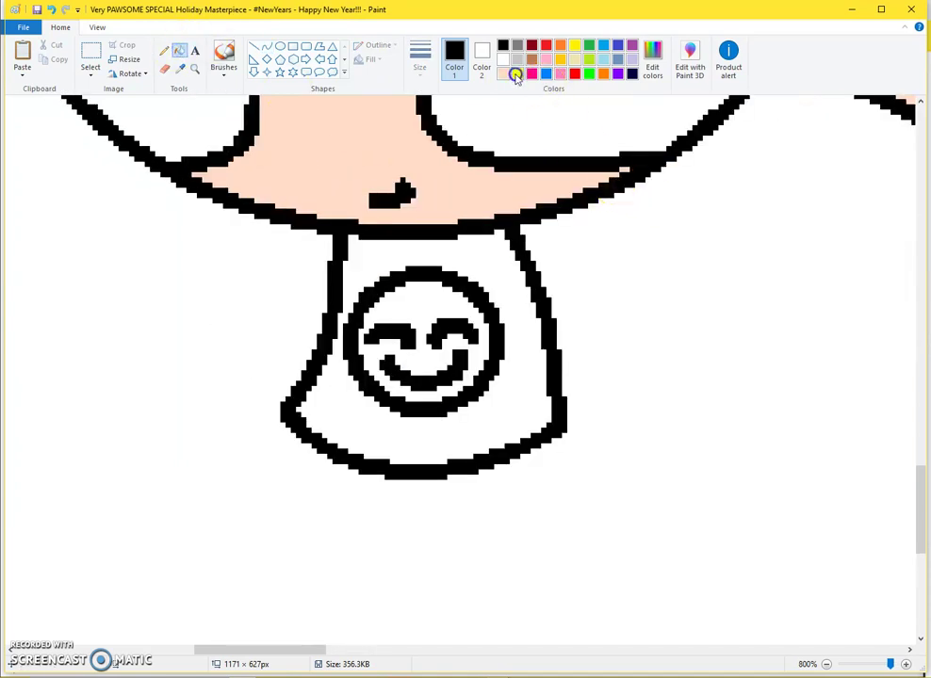
left_click(516, 74)
left_click(401, 289)
Draw a thin brown iris curve inside the right eye of the capped head, following the eye's inner edge.
left_click(515, 47)
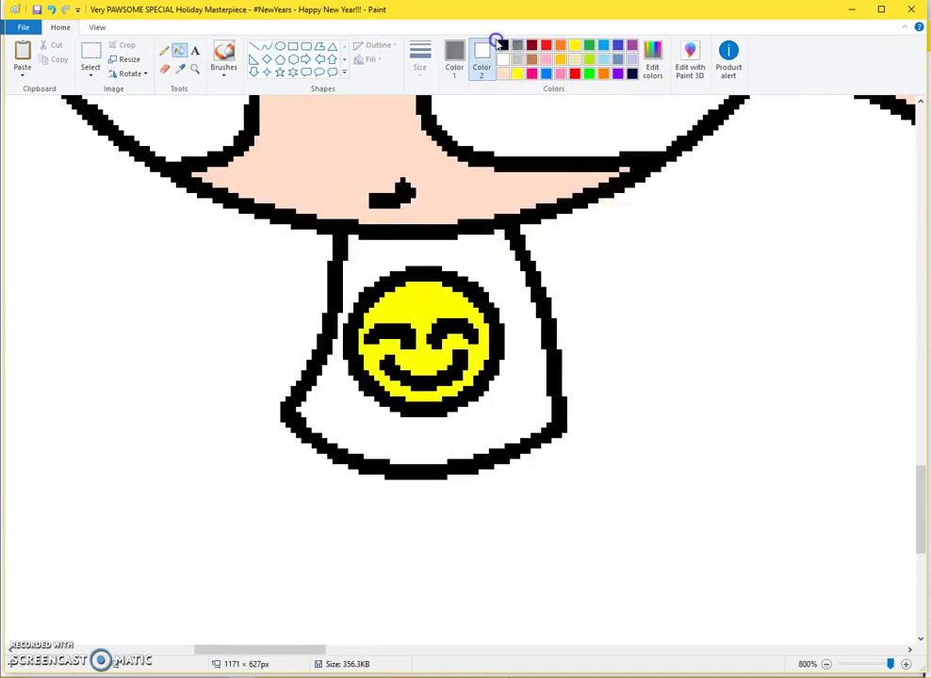
left_click(266, 49)
scroll(335, 58, "up", 3)
left_click(417, 65)
left_click(413, 107)
mouse_move(637, 549)
left_mouse_down()
mouse_move(478, 436)
mouse_move(464, 379)
mouse_move(447, 581)
mouse_move(474, 554)
mouse_move(417, 607)
left_mouse_up()
Draw a matching thin brown iris curve in the left eye of the capped head, from the hair to the lower edge.
left_click_drag(268, 650, 229, 650)
left_click_drag(334, 381, 341, 509)
key("ctrl+z")
left_click_drag(345, 386, 521, 545)
key("ctrl+z")
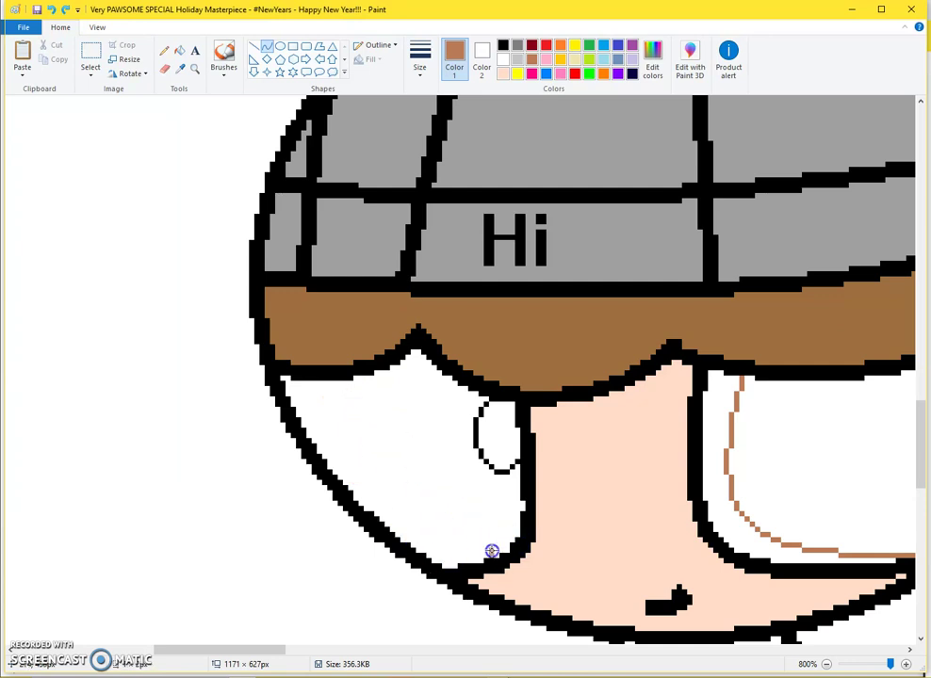
left_click_drag(411, 494, 340, 381)
left_click_drag(381, 429, 365, 529)
left_click_drag(376, 476, 354, 479)
Fill both irises of the capped head with brown.
left_click(178, 50)
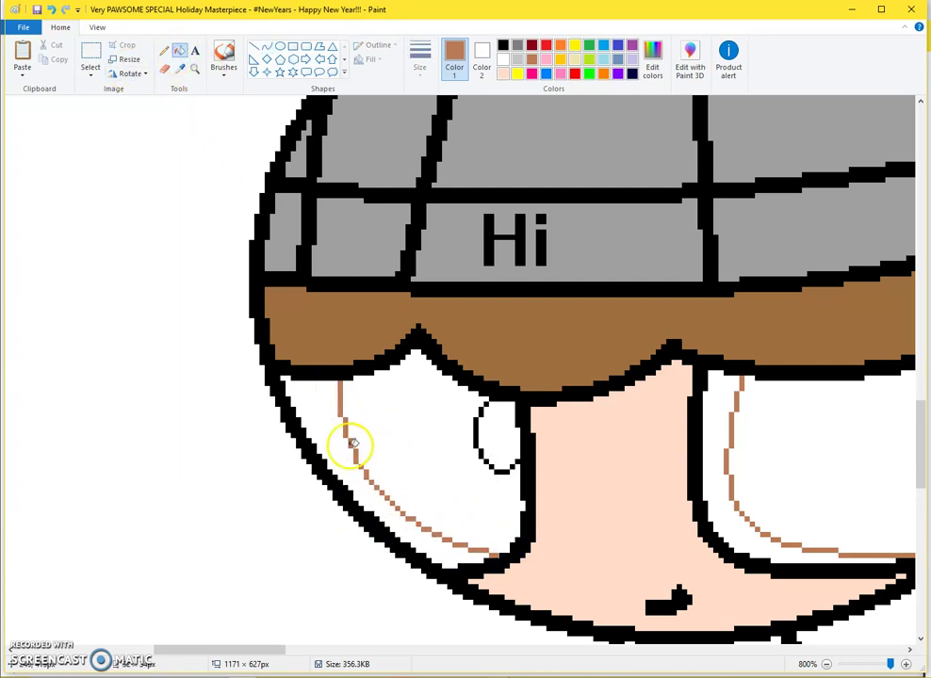
left_click(354, 443)
left_click(882, 486)
Draw thin black pupil curves inside the brown irises of both eyes of the capped head.
scroll(659, 407, "down", 2)
scroll(659, 407, "down", 1)
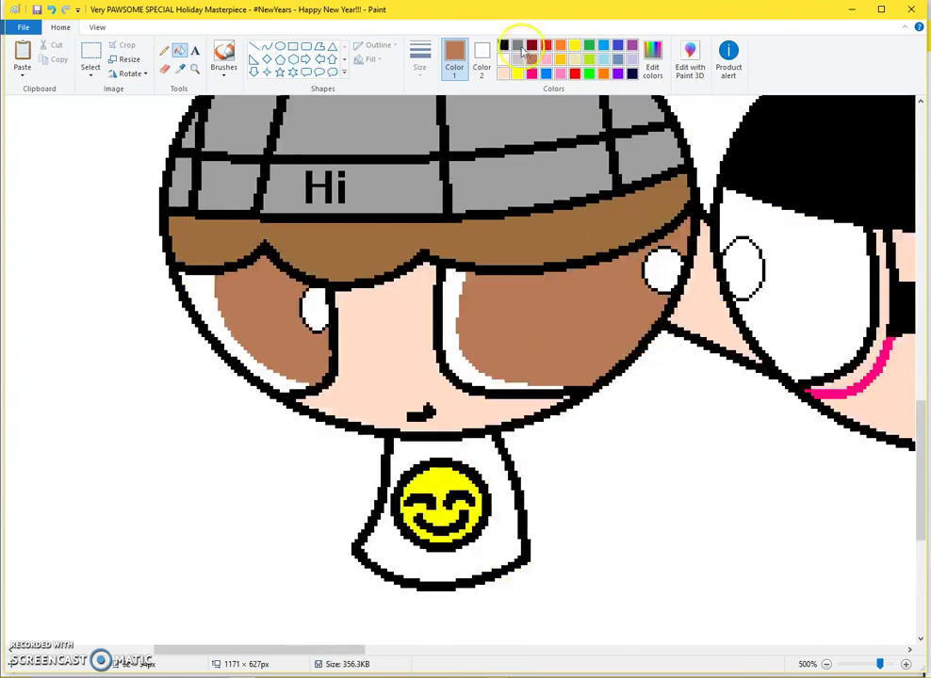
left_click(266, 45)
scroll(398, 335, "up", 1)
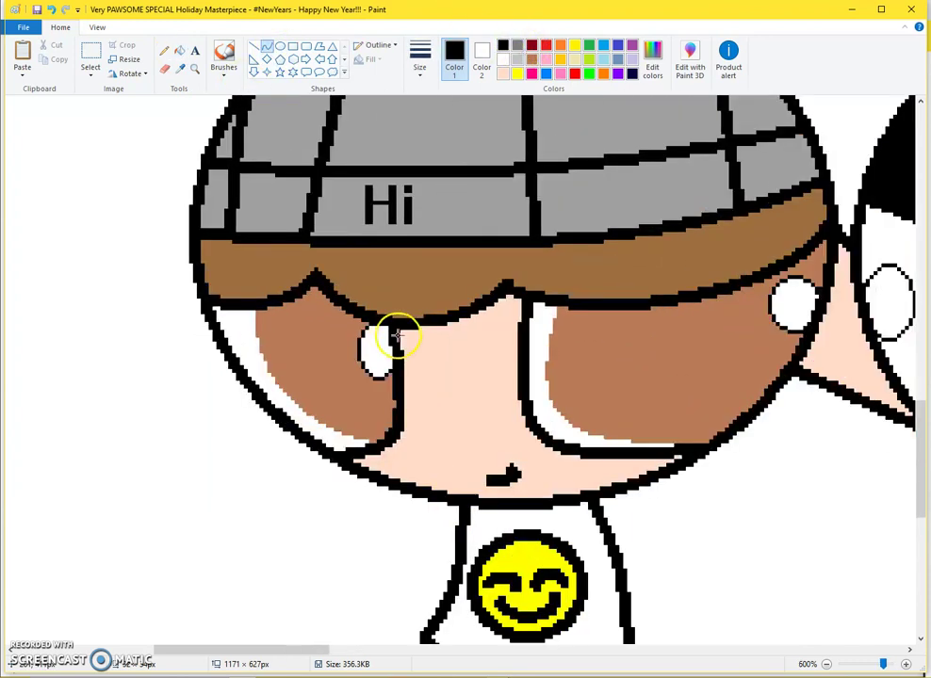
mouse_move(325, 302)
left_mouse_down()
mouse_move(323, 352)
mouse_move(391, 430)
left_mouse_up()
left_click_drag(325, 375, 321, 423)
left_click(659, 326)
mouse_move(615, 305)
left_mouse_down()
mouse_move(727, 415)
mouse_move(659, 430)
left_mouse_up()
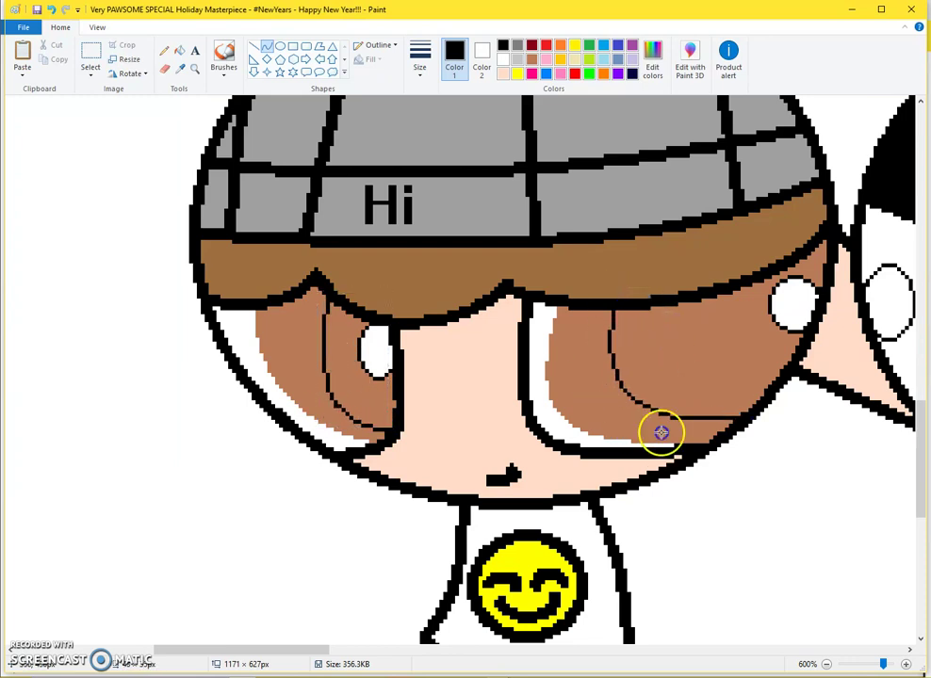
Fill both pupils of the capped head with black.
left_click(179, 50)
left_click(357, 369)
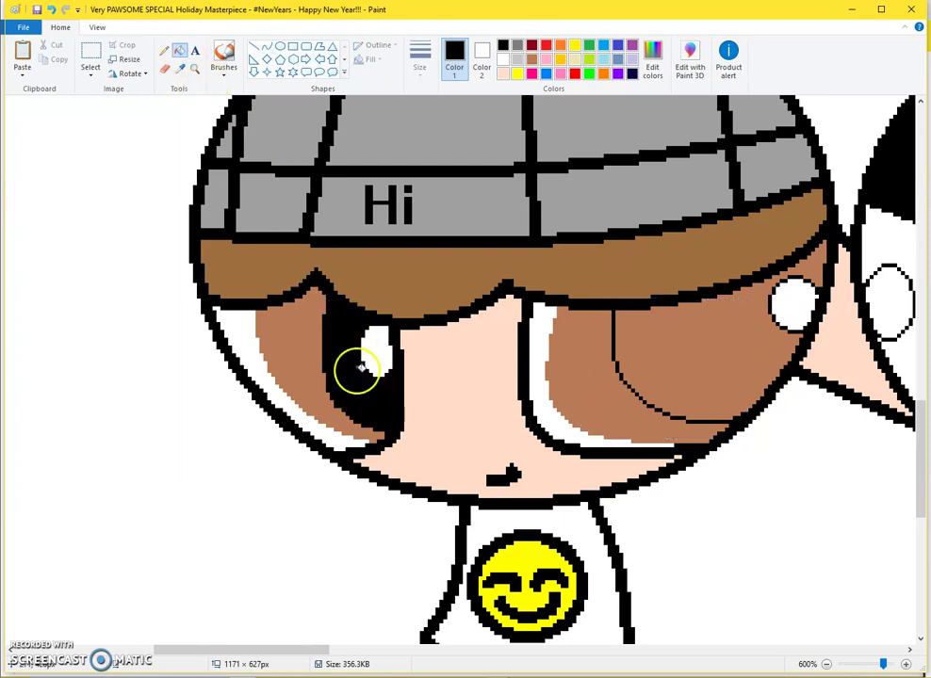
left_click(646, 321)
Paste the dark brown swatch, sample its colour and remove the swatch again.
left_click(24, 53)
left_click(180, 69)
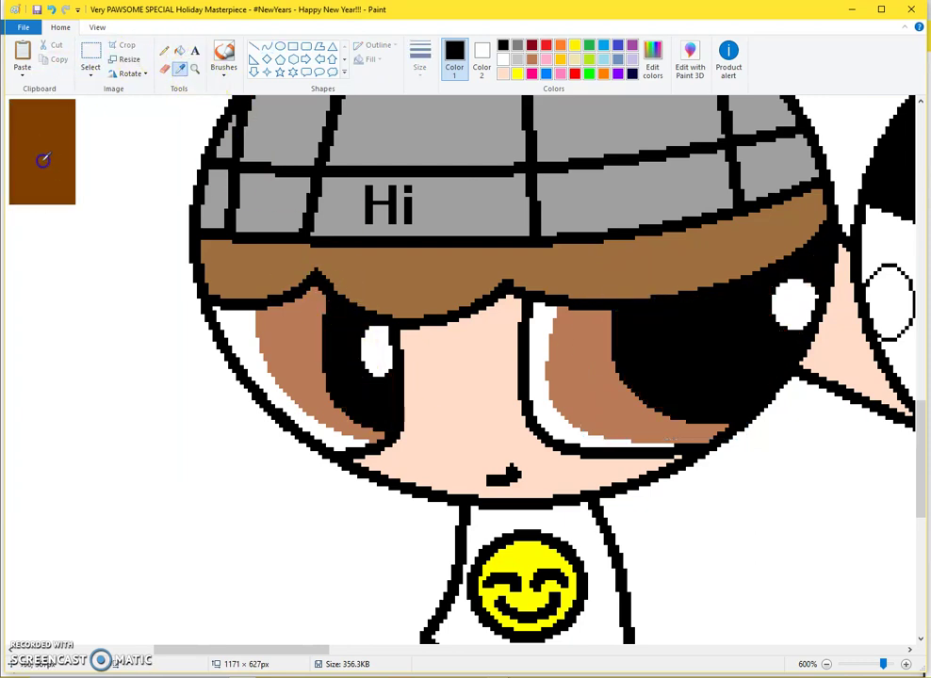
left_click(41, 164)
key("ctrl+z")
Sample a medium-dark brown from overlapping test brush strokes beside the capped head, and remove the strokes.
left_click(222, 58)
left_click_drag(63, 121, 151, 395)
left_click_drag(130, 192, 87, 529)
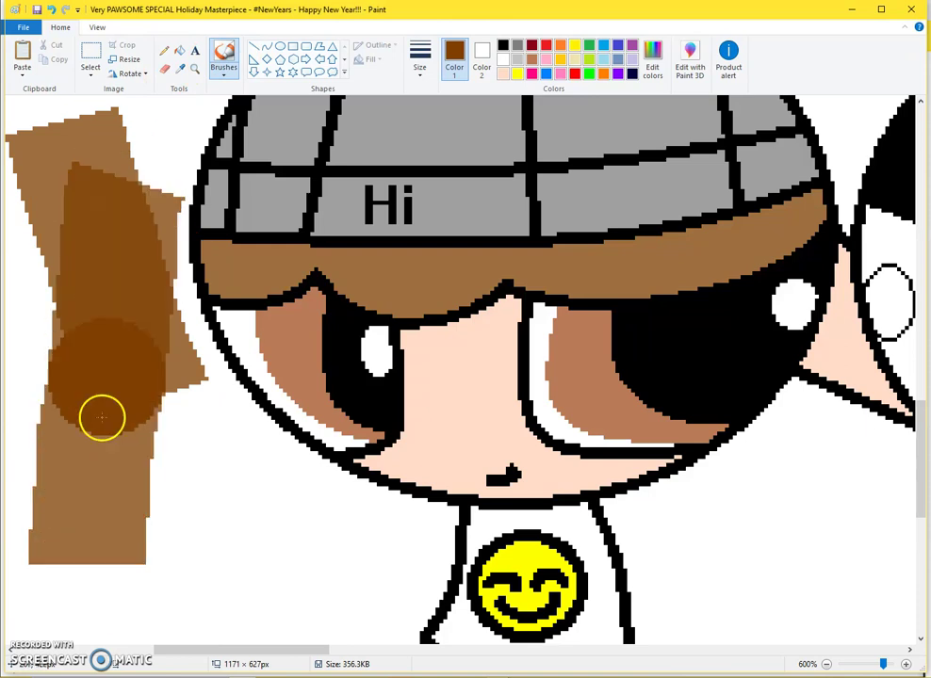
left_click(179, 69)
left_click(138, 202)
key("ctrl+z")
Fill the capped character's hair with the sampled darker brown.
left_click(179, 50)
left_click(424, 287)
key("ctrl+z")
left_click(422, 281)
Draw a thin brown iris curve in the left eye of the black-haired head and fill the iris with brown.
scroll(393, 376, "down", 3, "ctrl")
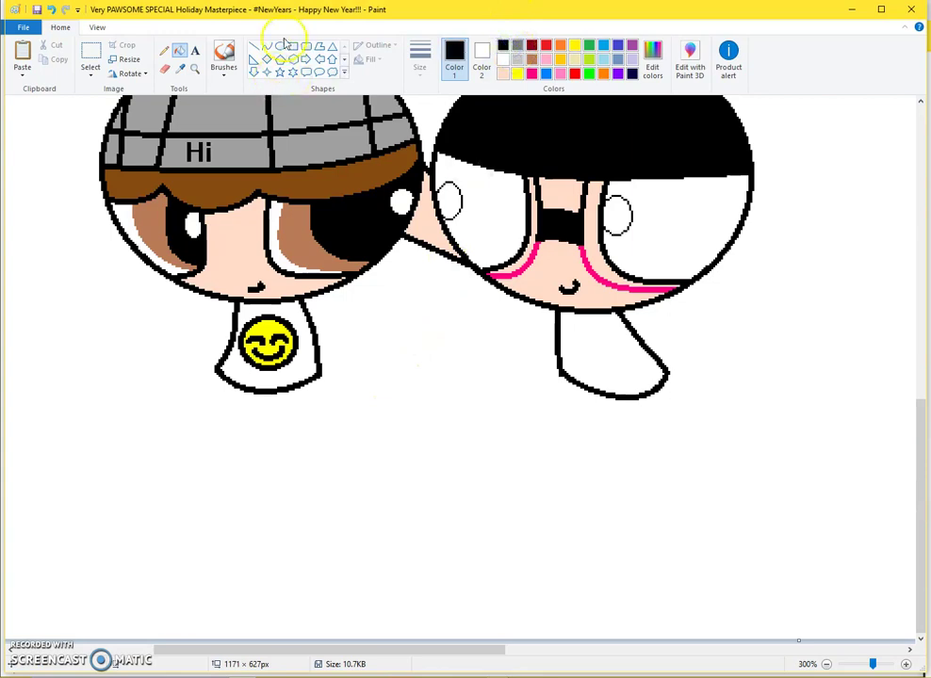
scroll(536, 322, "up", 2, "ctrl")
left_click_drag(253, 650, 353, 652)
scroll(583, 175, "up", 3, "ctrl")
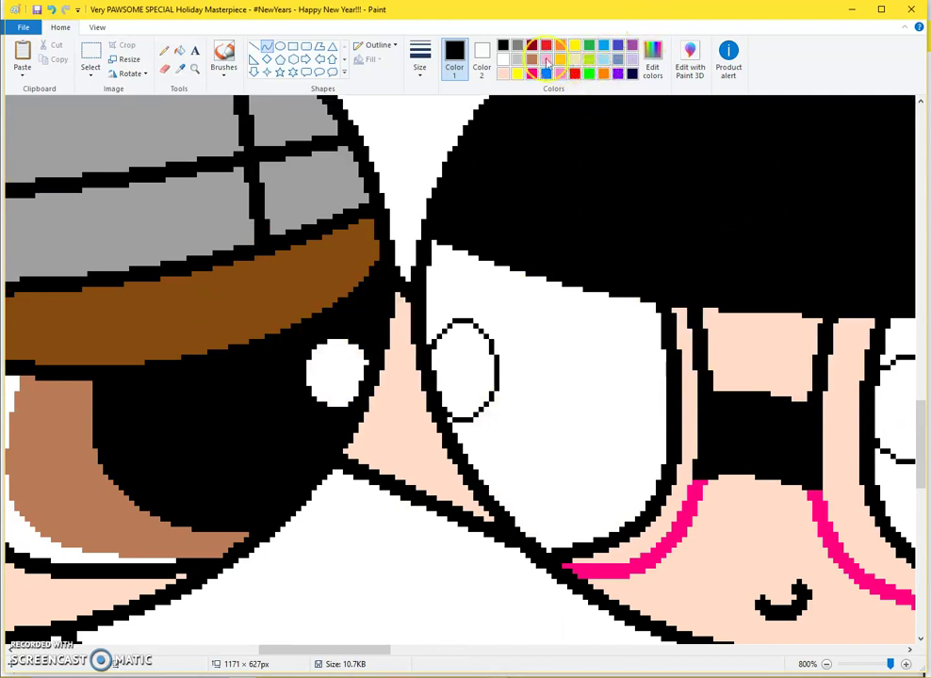
left_click_drag(531, 524, 621, 294)
left_click_drag(638, 409, 646, 518)
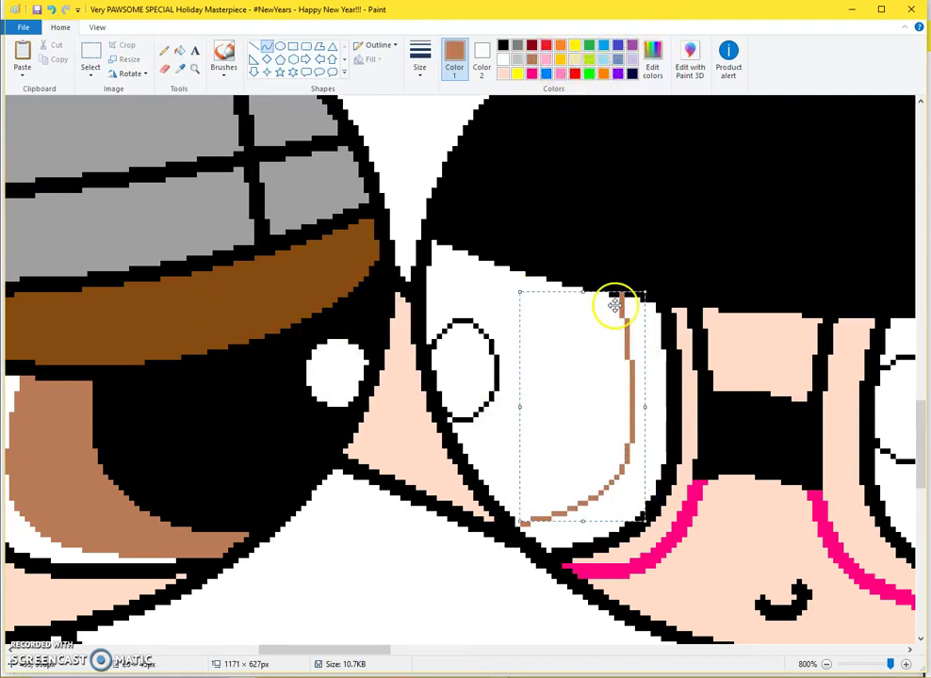
left_click(179, 50)
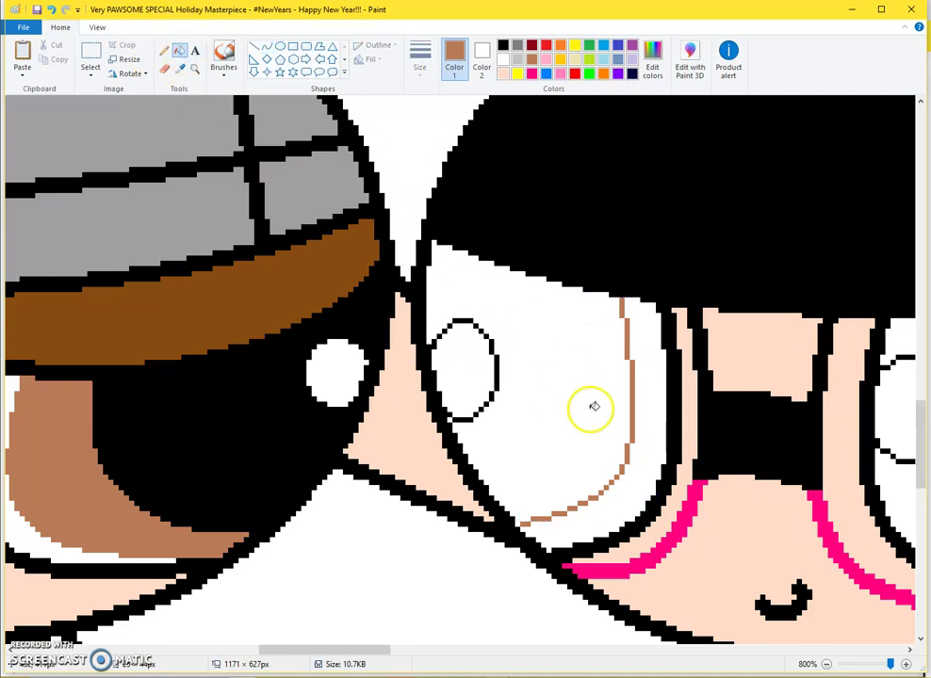
left_click(589, 405)
Draw a black pupil curve inside the brown iris of the black-haired head's left eye and fill the pupil with black.
left_click(269, 47)
left_click(453, 54)
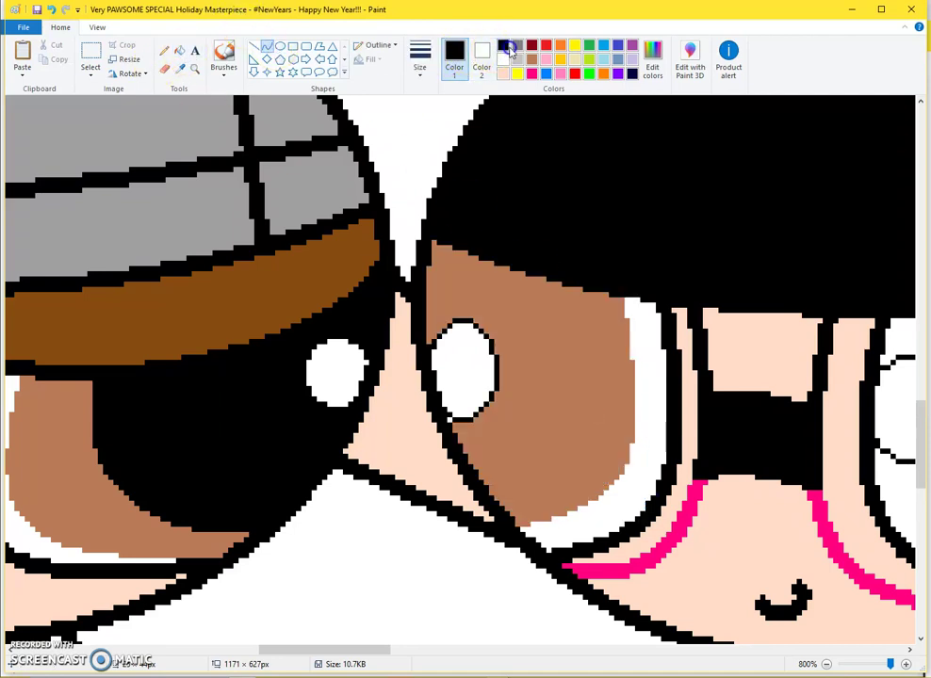
mouse_move(477, 462)
left_mouse_down()
mouse_move(546, 339)
mouse_move(561, 273)
left_mouse_up()
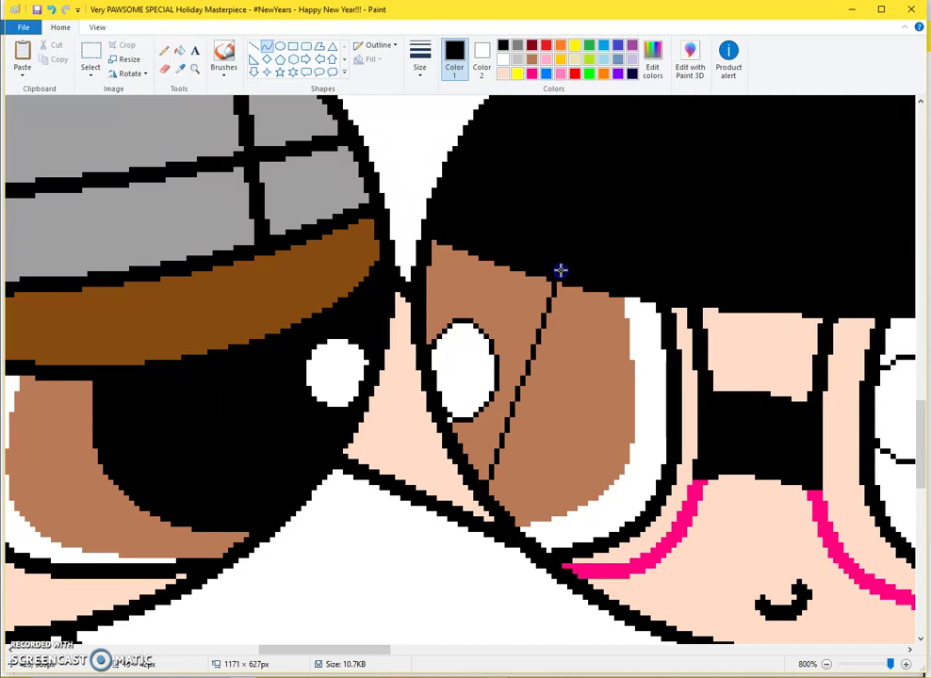
left_click(605, 393)
left_click(179, 50)
left_click(512, 383)
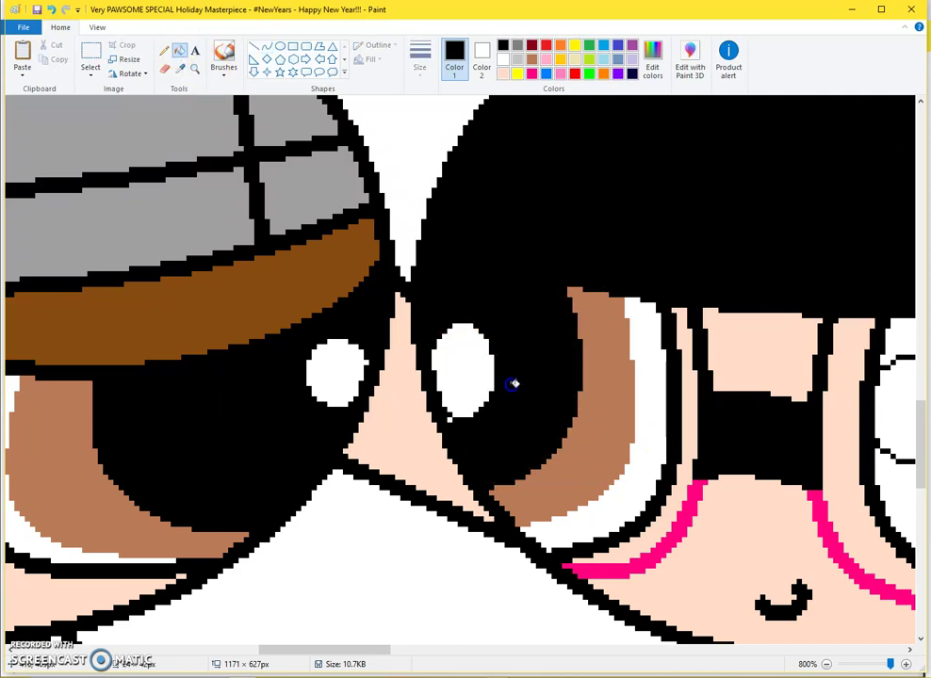
Draw a thin brown iris curve in the right eye of the black-haired head and fill the iris with the sampled brown.
left_click(591, 337)
scroll(519, 512, "down", 1)
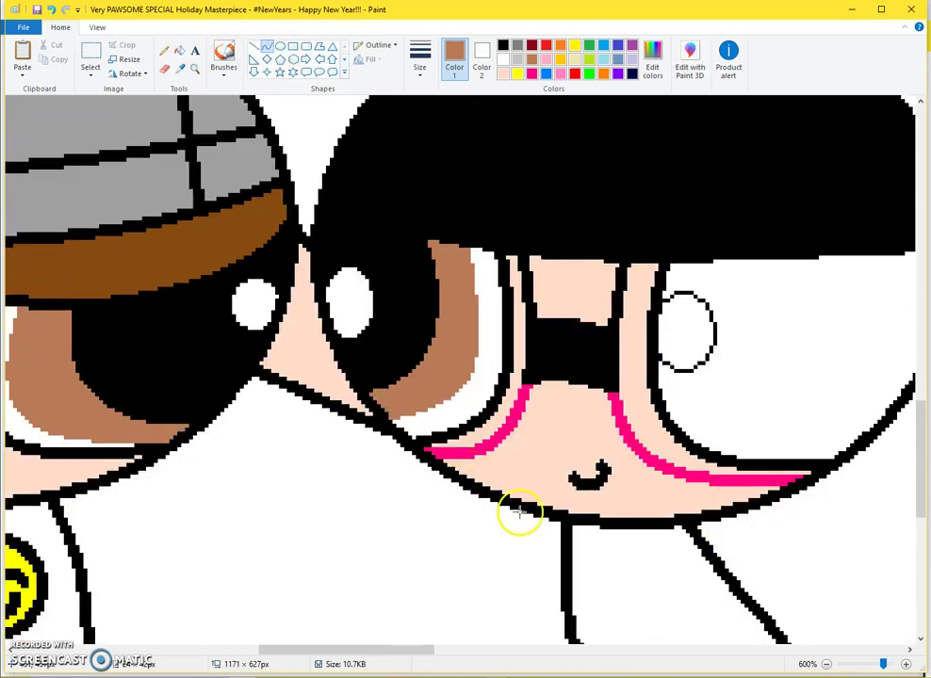
left_click_drag(712, 447, 743, 233)
scroll(772, 418, "down", 1)
left_click_drag(706, 310, 740, 341)
key("ctrl+z")
mouse_move(597, 390)
left_mouse_down()
mouse_move(736, 245)
mouse_move(736, 230)
left_mouse_up()
left_click_drag(727, 328, 728, 377)
left_click(770, 293)
left_click(192, 51)
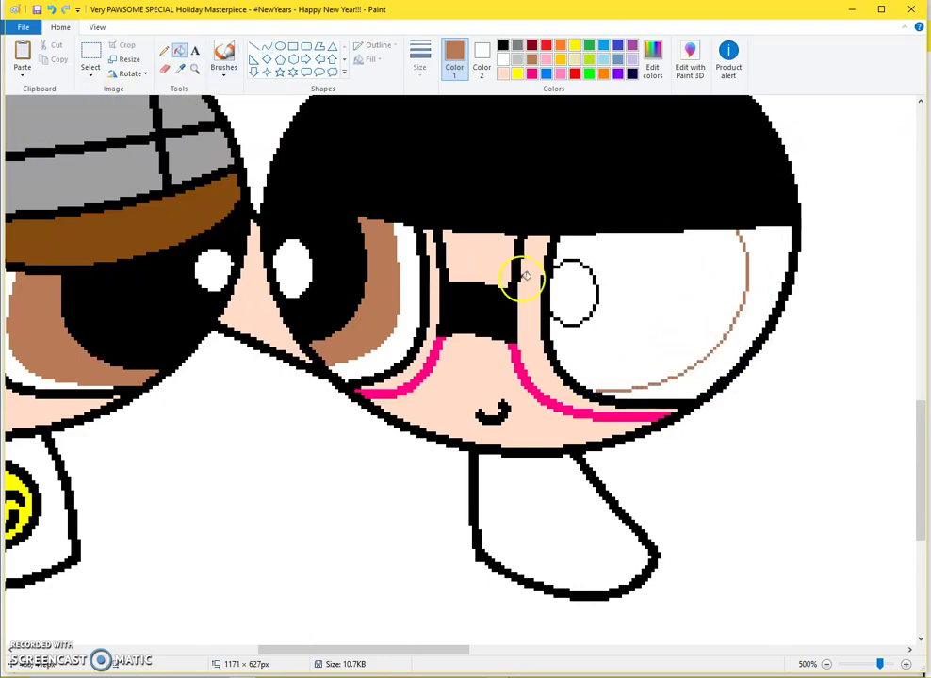
left_click(640, 311)
Draw a thin black pupil curve inside the right eye's brown iris and fill the pupil with black.
scroll(461, 312, "up", 1)
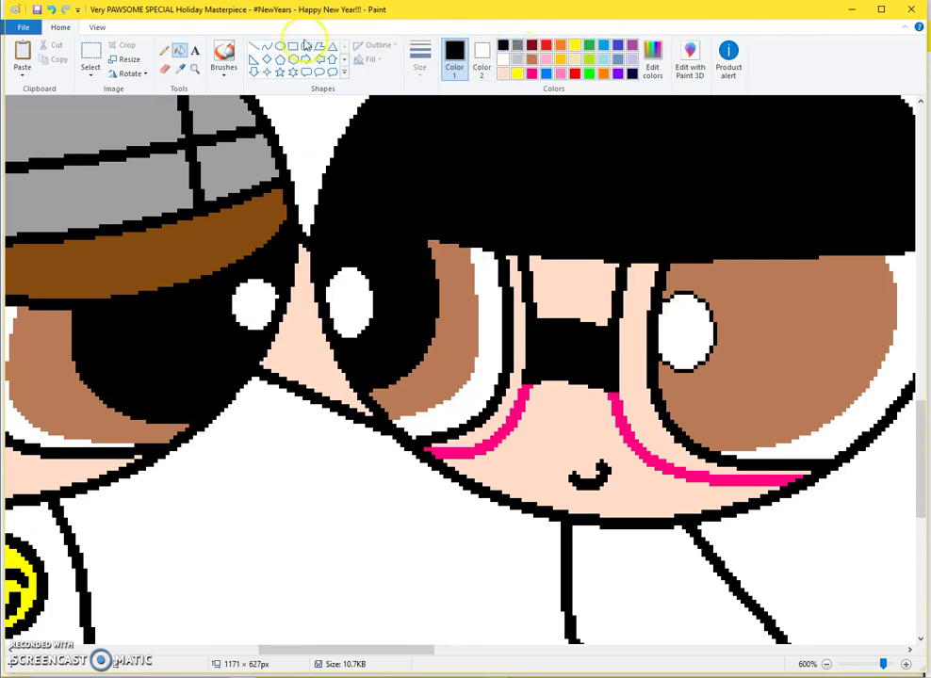
left_click(266, 47)
mouse_move(680, 430)
left_mouse_down()
mouse_move(827, 250)
mouse_move(822, 233)
left_mouse_up()
mouse_move(812, 362)
left_mouse_down()
mouse_move(819, 399)
mouse_move(877, 358)
left_mouse_up()
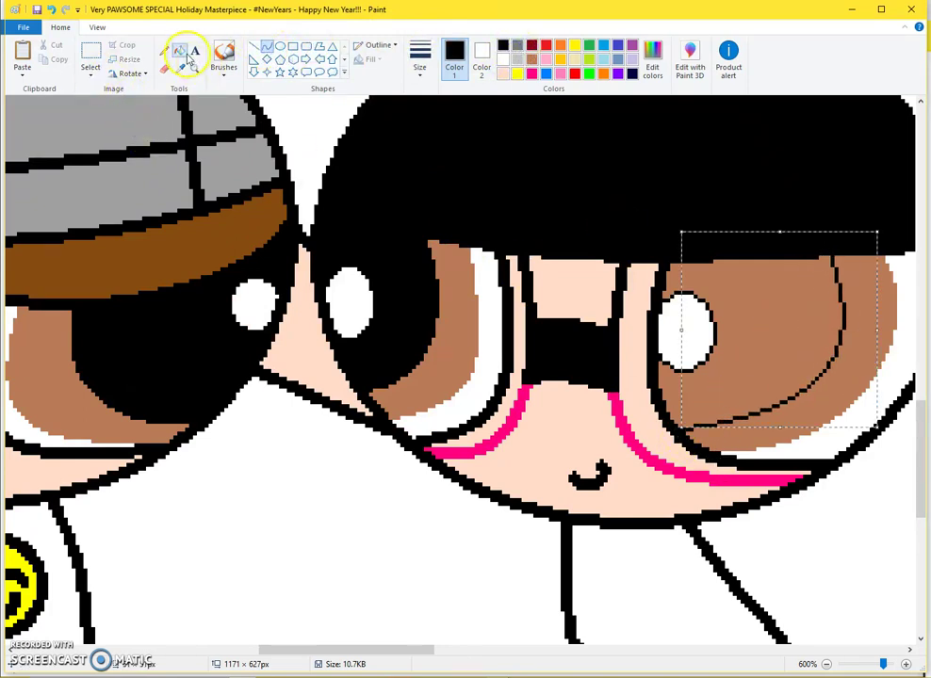
left_click(181, 51)
Draw a thick black curved leg outline slanting down beneath the black-haired character's body.
scroll(675, 353, "down", 3)
left_click(266, 46)
left_click(419, 58)
left_click(414, 120)
scroll(461, 421, "up", 2)
scroll(469, 444, "down", 1)
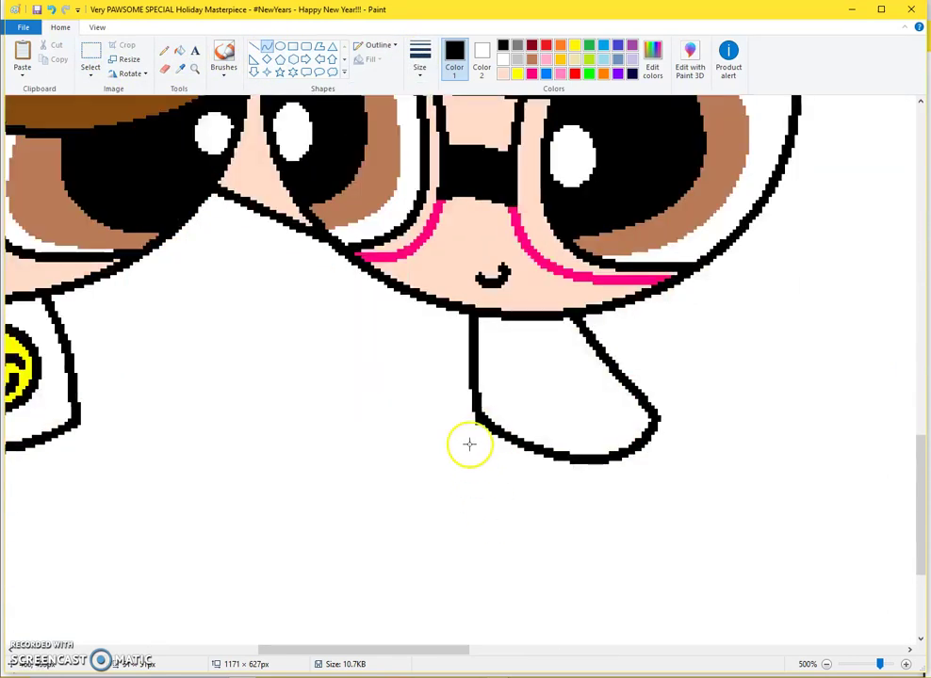
mouse_move(481, 421)
left_mouse_down()
mouse_move(596, 475)
mouse_move(591, 460)
left_mouse_up()
left_click_drag(565, 537, 526, 648)
left_click_drag(640, 579, 739, 652)
key("ctrl+z")
left_click_drag(606, 462, 477, 420)
left_click_drag(584, 542, 759, 612)
left_click_drag(735, 608, 577, 669)
scroll(354, 613, "up", 2)
left_click_drag(345, 650, 414, 650)
scroll(423, 466, "down", 1)
left_click(512, 266)
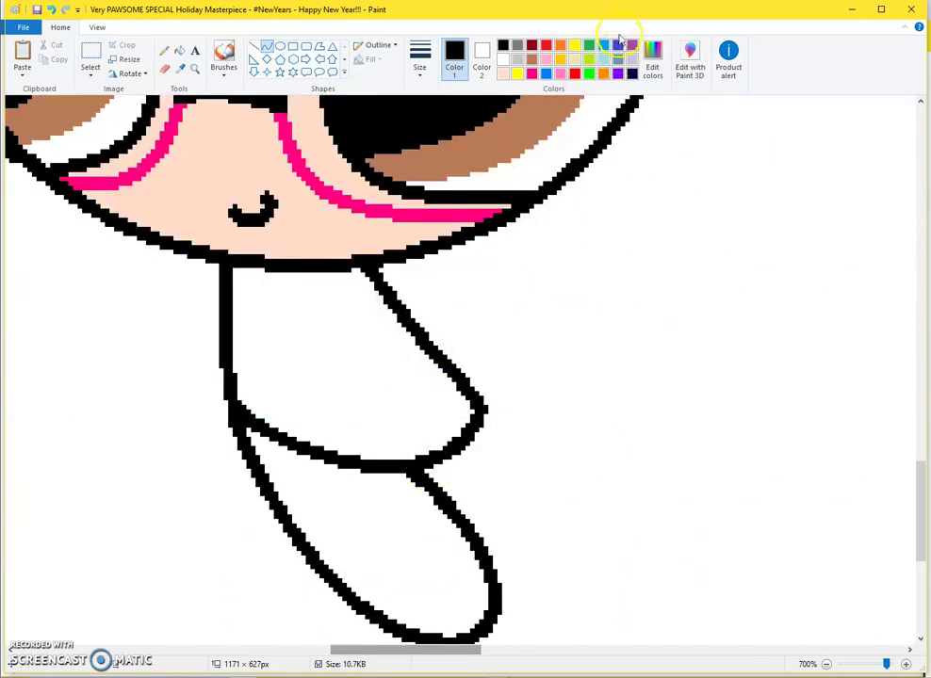
scroll(187, 482, "up", 1)
left_click_drag(271, 422, 513, 413)
mouse_move(339, 420)
left_mouse_down()
mouse_move(337, 482)
mouse_move(475, 429)
mouse_move(501, 395)
left_mouse_up()
left_click(474, 469)
key("ctrl+z")
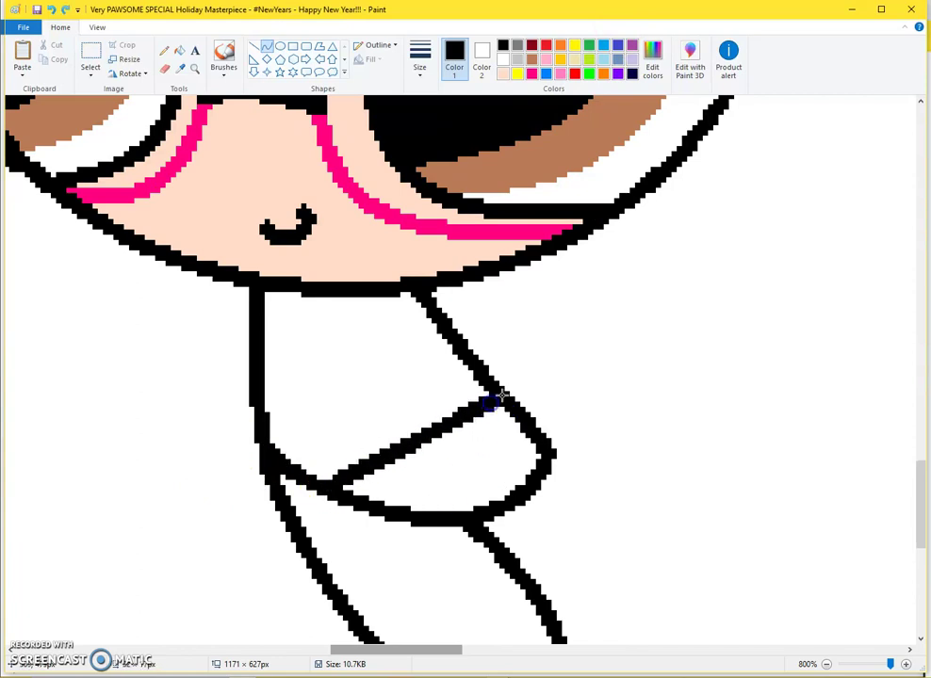
key("ctrl+z")
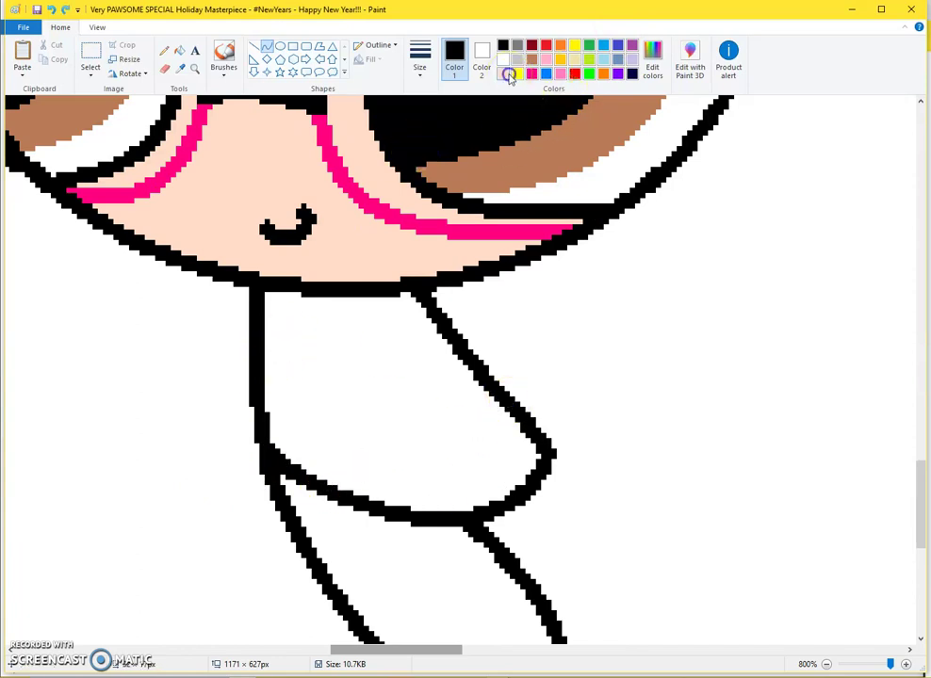
Fill the black-haired character's body with yellow.
left_click(186, 50)
left_click(434, 354)
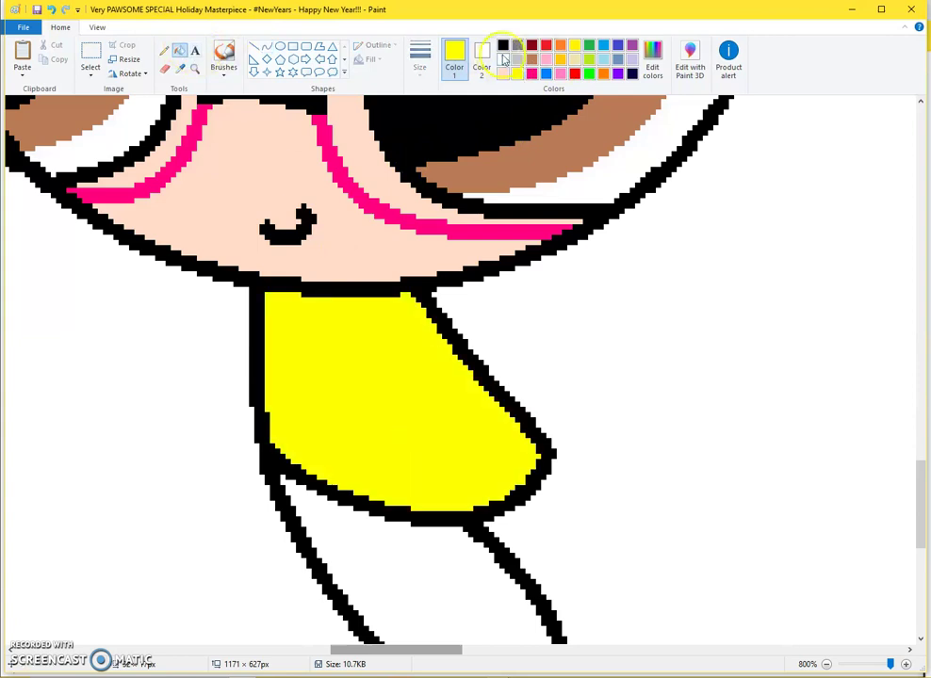
Draw thick black shoe curves at the end of the black-haired character's leg and fill the outer shoe band with black.
left_click(267, 45)
scroll(305, 264, "down", 3)
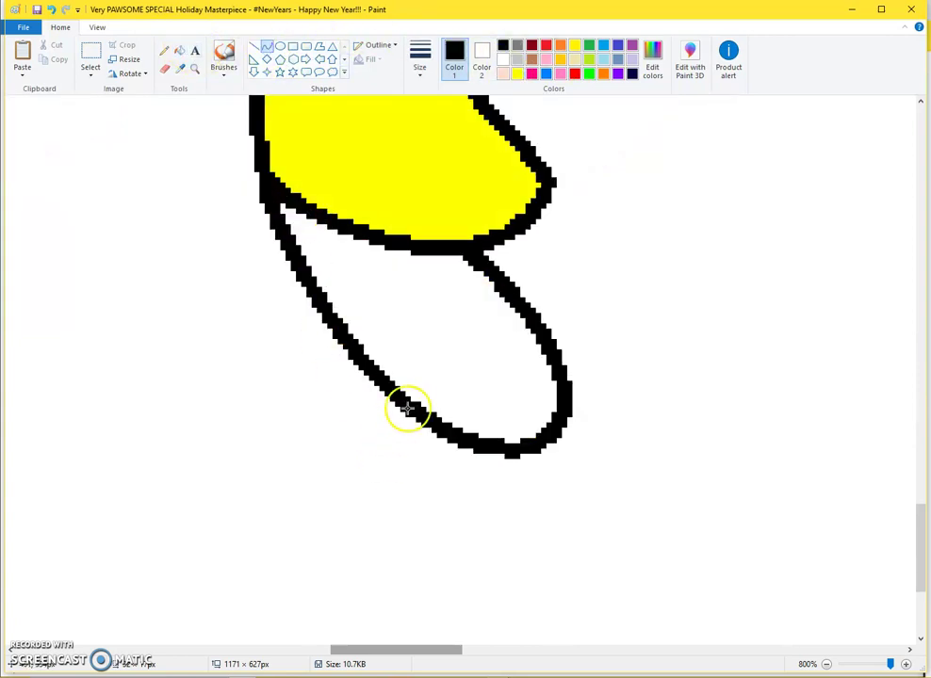
left_click_drag(512, 300, 507, 355)
left_click_drag(499, 432, 451, 430)
left_click_drag(495, 358, 527, 389)
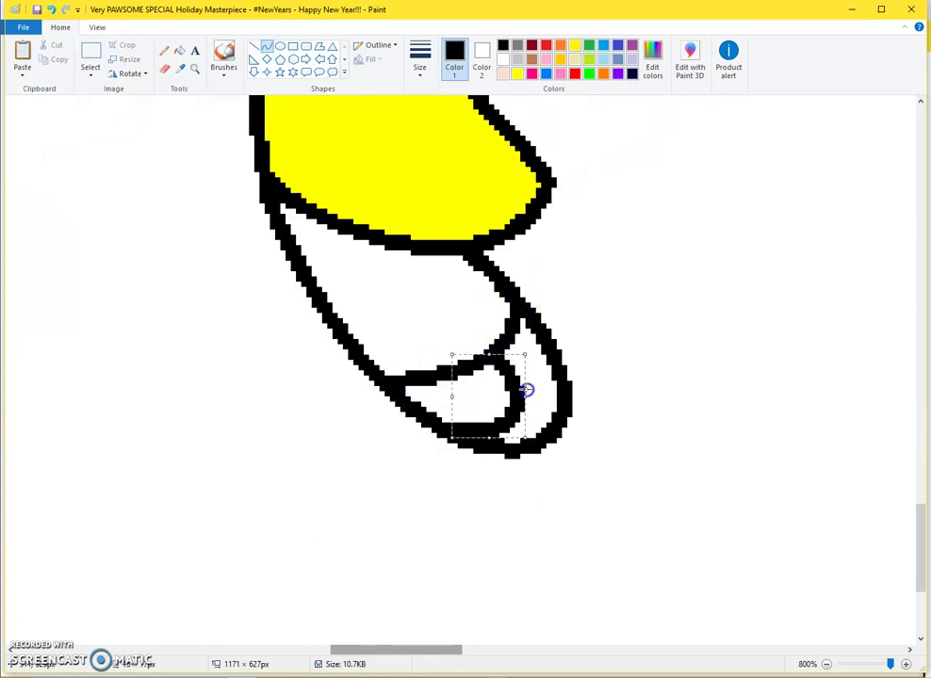
left_click(179, 52)
left_click(515, 343)
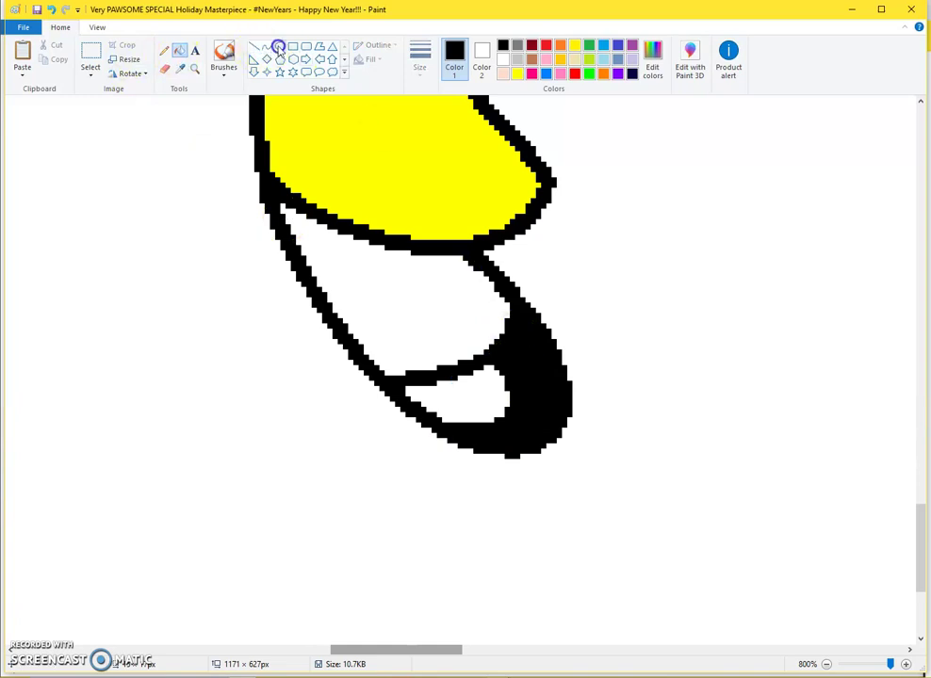
left_click_drag(464, 176, 558, 335)
mouse_move(526, 293)
left_mouse_down()
mouse_move(497, 210)
mouse_move(502, 245)
left_mouse_up()
key("ctrl+z")
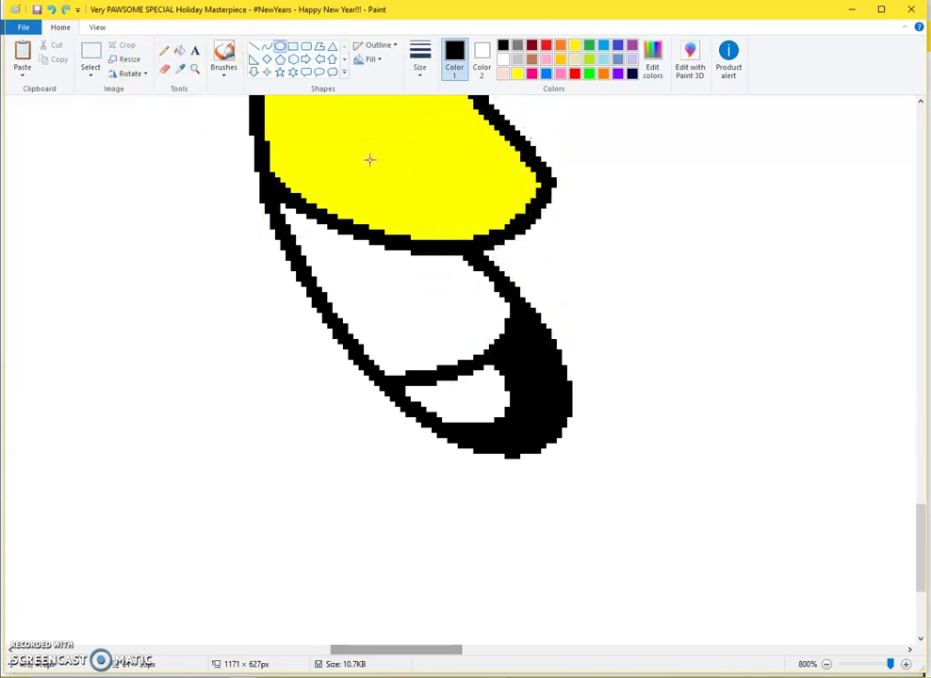
Draw two curved black stripe lines across the yellow body and fill the band between them with black.
left_click(269, 49)
scroll(293, 316, "up", 3)
mouse_move(257, 279)
left_mouse_down()
mouse_move(507, 276)
mouse_move(486, 331)
left_mouse_up()
left_click_drag(389, 302, 384, 300)
mouse_move(261, 228)
left_mouse_down()
mouse_move(433, 219)
mouse_move(446, 208)
mouse_move(406, 250)
left_mouse_up()
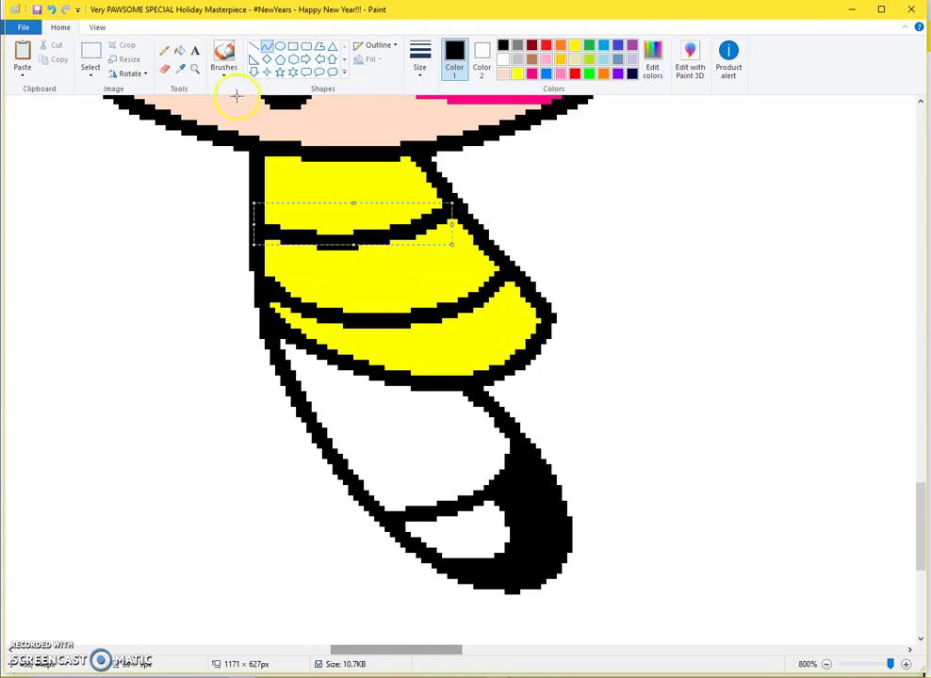
left_click(180, 51)
left_click(403, 287)
Draw a rounded black arm outline on each side of the capped character's shirt, just below the head.
scroll(415, 377, "down", 1)
scroll(436, 549, "up", 3)
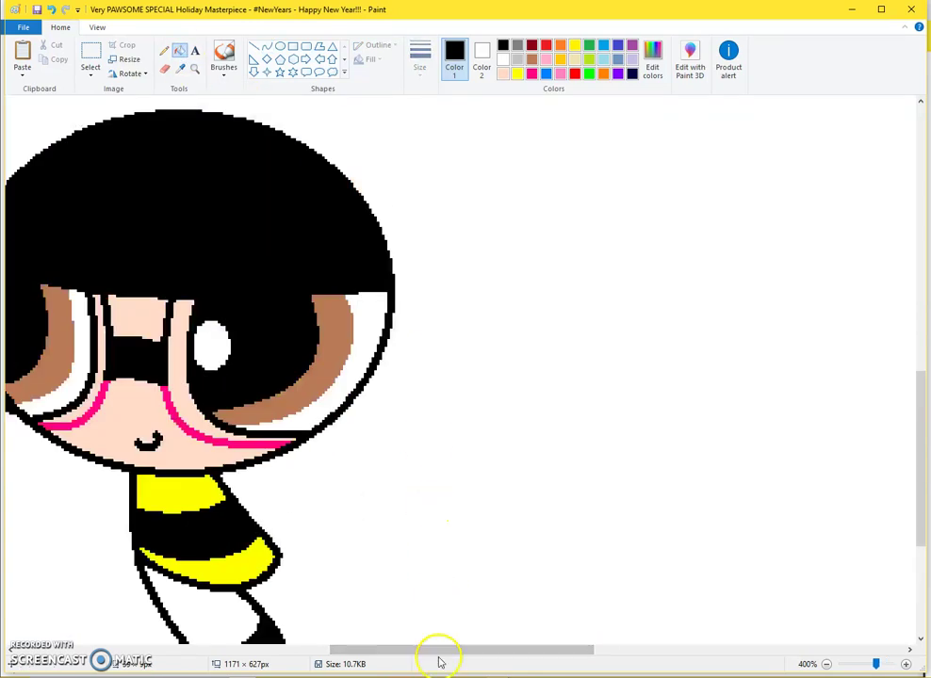
left_click_drag(429, 650, 339, 650)
scroll(235, 426, "up", 3)
left_click(268, 46)
scroll(282, 381, "down", 3)
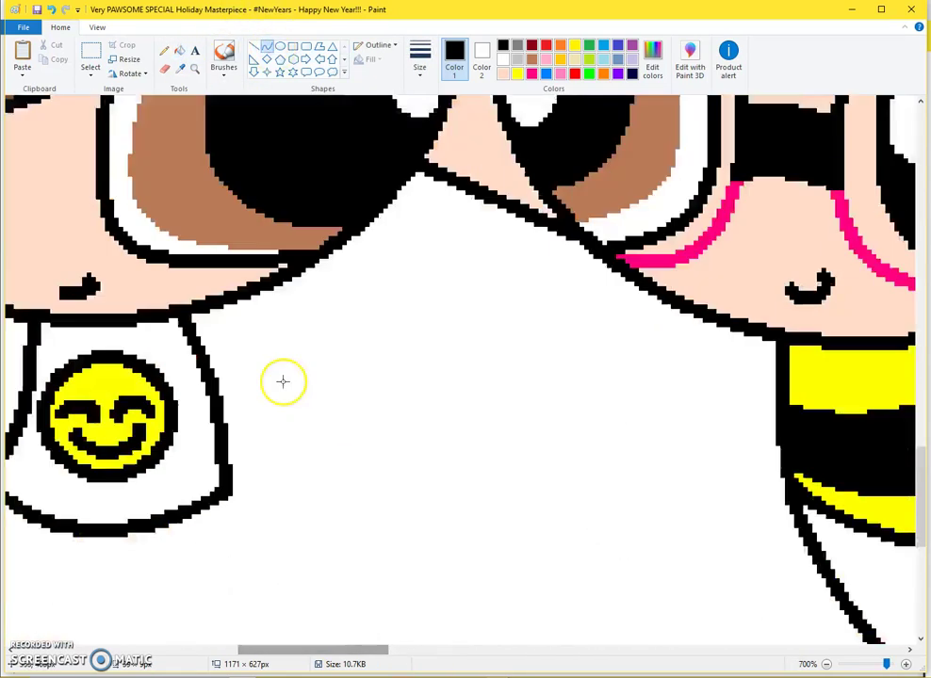
mouse_move(221, 312)
left_mouse_down()
mouse_move(286, 282)
mouse_move(529, 430)
mouse_move(546, 306)
left_mouse_up()
left_click_drag(307, 648, 250, 648)
mouse_move(259, 283)
left_mouse_down()
mouse_move(343, 312)
mouse_move(233, 317)
mouse_move(72, 353)
mouse_move(127, 474)
left_mouse_up()
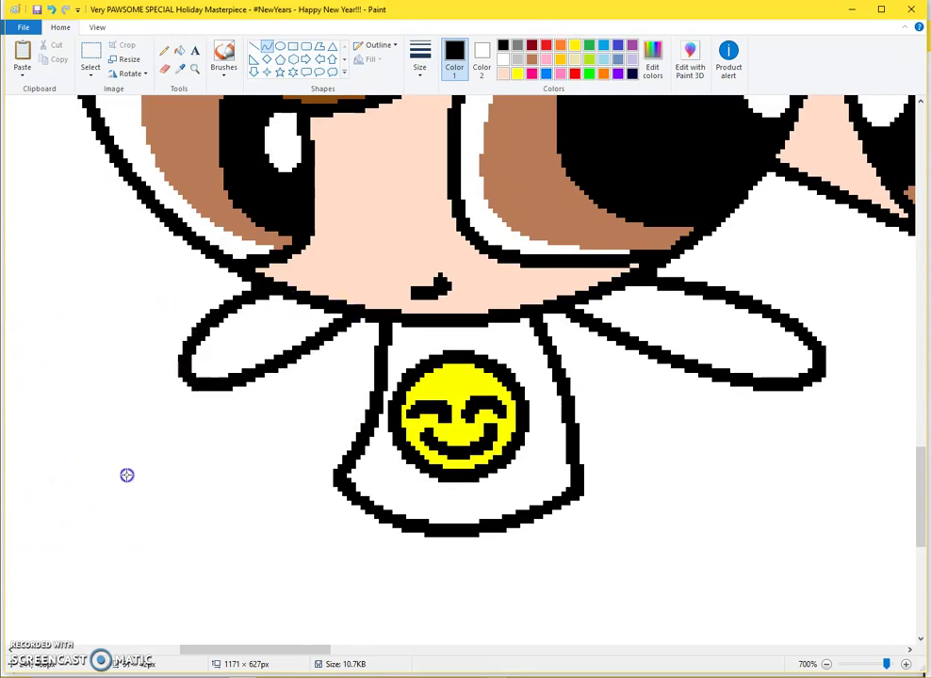
Try drawing a curved black leg outline beneath the capped character's shirt.
scroll(412, 479, "down", 3)
mouse_move(342, 347)
left_mouse_down()
mouse_move(347, 468)
mouse_move(448, 395)
left_mouse_up()
mouse_move(391, 374)
left_mouse_down()
mouse_move(120, 476)
mouse_move(226, 514)
mouse_move(444, 451)
left_mouse_up()
mouse_move(437, 395)
left_mouse_down()
mouse_move(579, 359)
mouse_move(341, 652)
left_mouse_up()
mouse_move(436, 559)
left_mouse_down()
mouse_move(592, 614)
mouse_move(578, 571)
left_mouse_up()
left_click(633, 435)
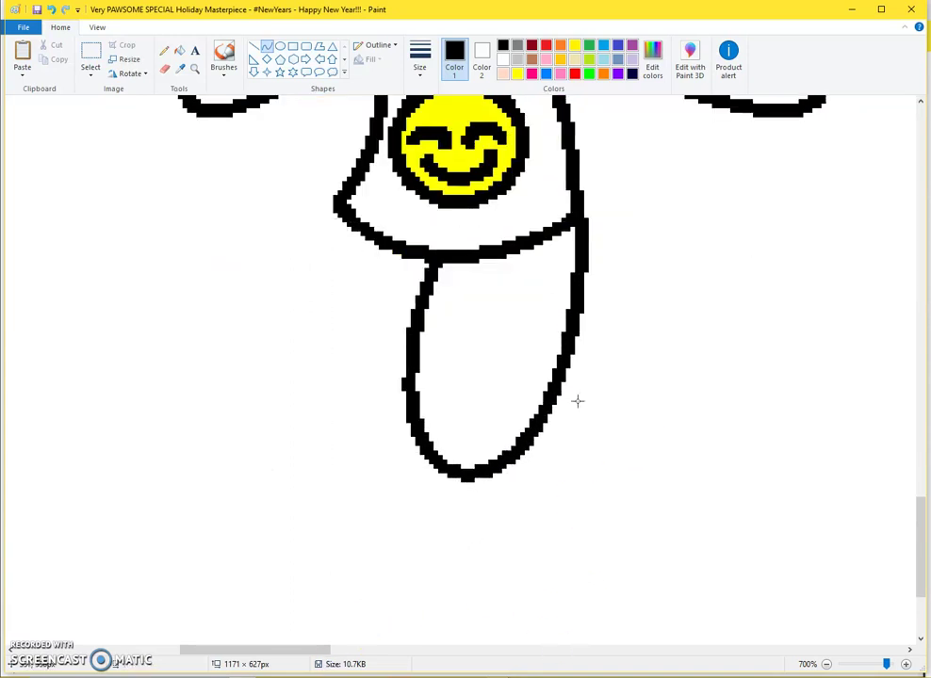
Try several curves for a second leg at the capped character's lower shirt corner, and undo them.
scroll(577, 400, "up", 1)
left_click_drag(325, 424, 423, 425)
left_click_drag(381, 372, 326, 281)
left_click_drag(351, 273, 458, 273)
left_click_drag(324, 423, 438, 399)
left_click(616, 47)
key("ctrl+z")
left_click_drag(382, 386, 308, 284)
left_click_drag(350, 268, 447, 239)
key("ctrl+z")
key("ctrl+z")
Draw a thick indigo leg outline curving down from the bottom edge of the capped character's shirt.
left_click_drag(445, 401, 577, 356)
left_click(445, 614)
left_click_drag(444, 615, 420, 639)
left_click_drag(533, 599, 629, 637)
scroll(607, 621, "down", 1)
key("ctrl+z")
scroll(515, 481, "up", 3)
left_click_drag(453, 397, 584, 361)
mouse_move(516, 379)
left_mouse_down()
mouse_move(542, 485)
mouse_move(443, 660)
mouse_move(629, 623)
mouse_move(653, 673)
left_mouse_up()
left_click_drag(307, 416, 453, 405)
left_click_drag(389, 378, 312, 283)
left_click_drag(383, 254, 463, 260)
key("ctrl+z")
Recolor the capped character's indigo leg outline black.
scroll(545, 111, "up", 1)
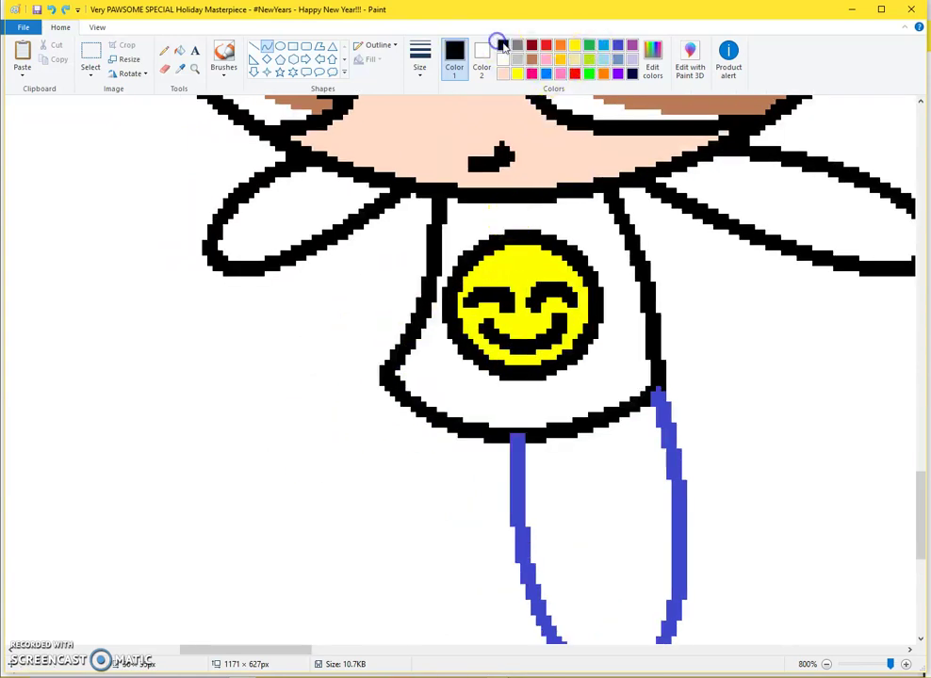
left_click(176, 49)
left_click(517, 474)
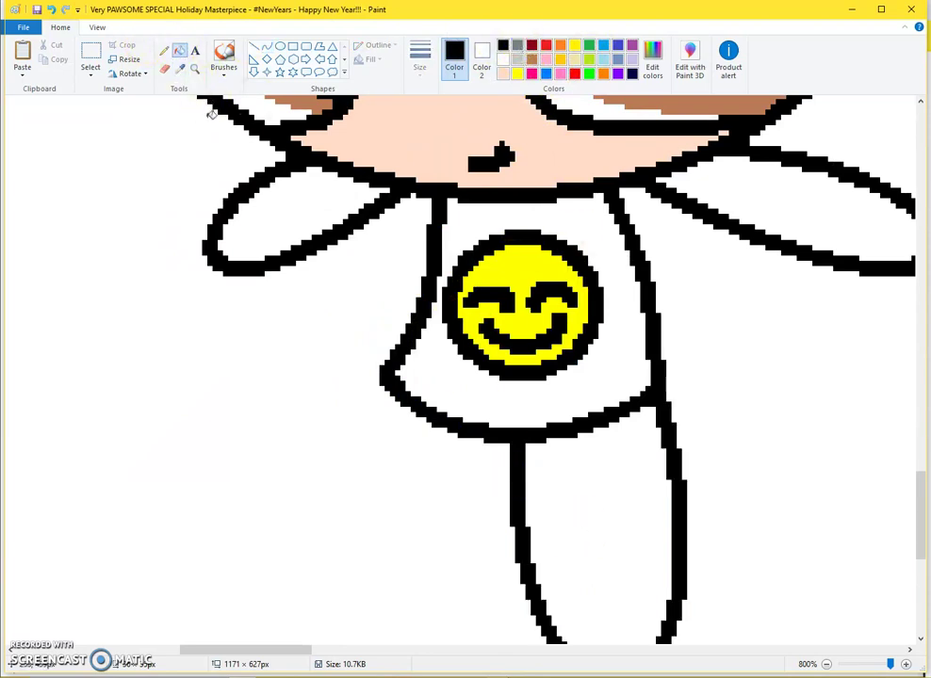
Sample the cap's grey as the secondary color and fill both arms and the leg of the capped character with it.
scroll(212, 114, "up", 2)
left_click(180, 69)
scroll(336, 260, "up", 2)
right_click(442, 222)
scroll(333, 315, "down", 3)
right_click(332, 316)
right_click(752, 378)
scroll(659, 433, "down", 3)
right_click(553, 314)
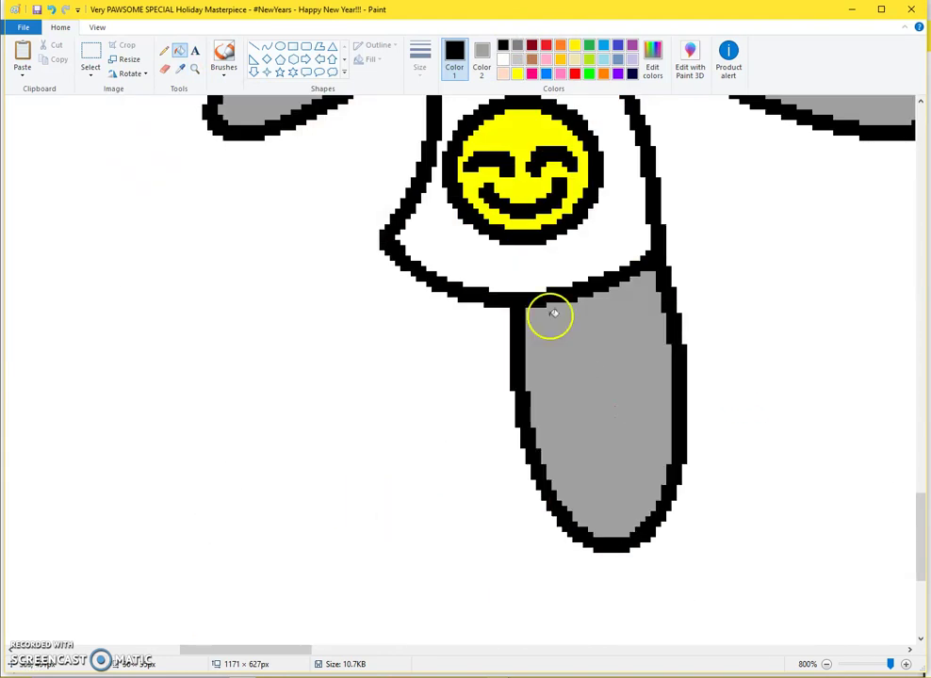
Draw a thick black curve across the capped character's grey leg to mark the top of the shoe.
left_click(267, 45)
mouse_move(516, 405)
left_mouse_down()
mouse_move(664, 403)
mouse_move(626, 432)
left_mouse_up()
left_click(368, 311)
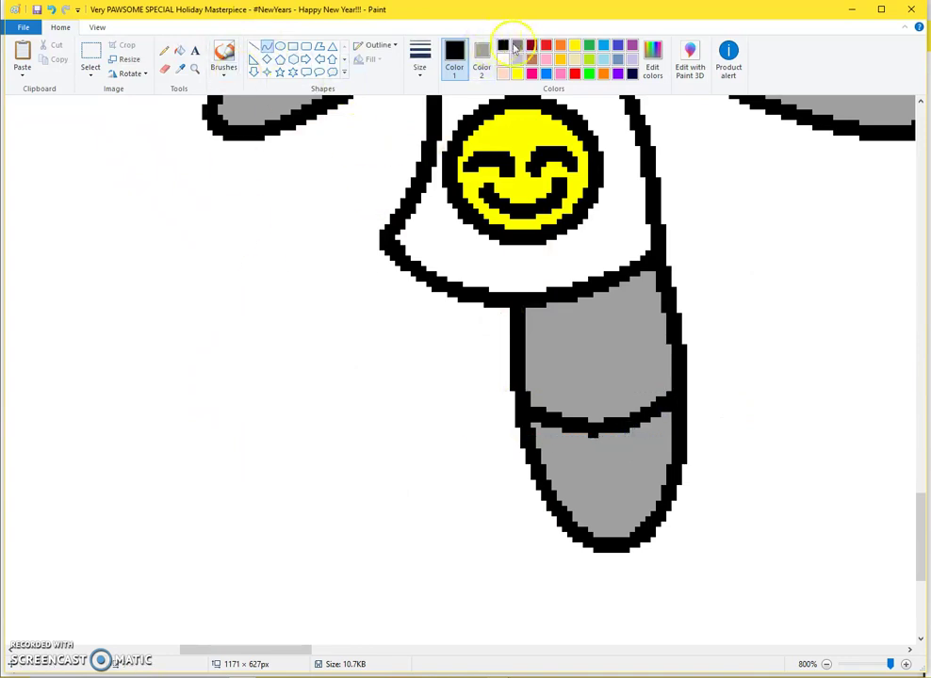
Draw a thin black sole curve along the shoe's outer edge and fill the sole with white.
right_click(505, 59)
left_click(420, 62)
left_click(414, 95)
mouse_move(571, 516)
left_mouse_down()
mouse_move(663, 442)
mouse_move(644, 426)
mouse_move(648, 420)
mouse_move(657, 490)
left_mouse_up()
left_click(179, 50)
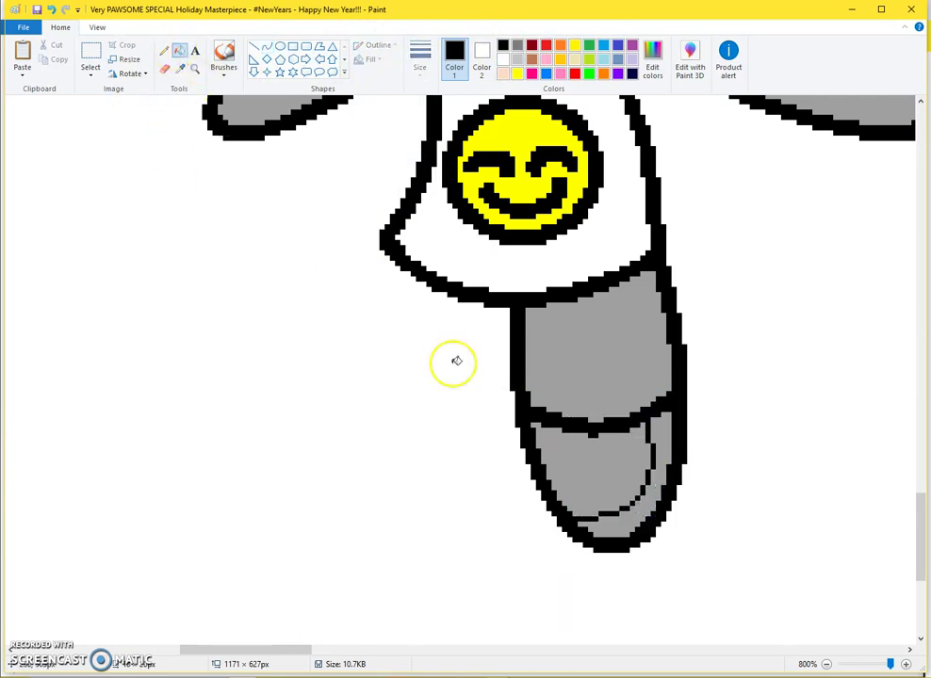
right_click(613, 523)
Draw thin black lines dividing the capped character's shoe upper into three panels.
left_click(254, 46)
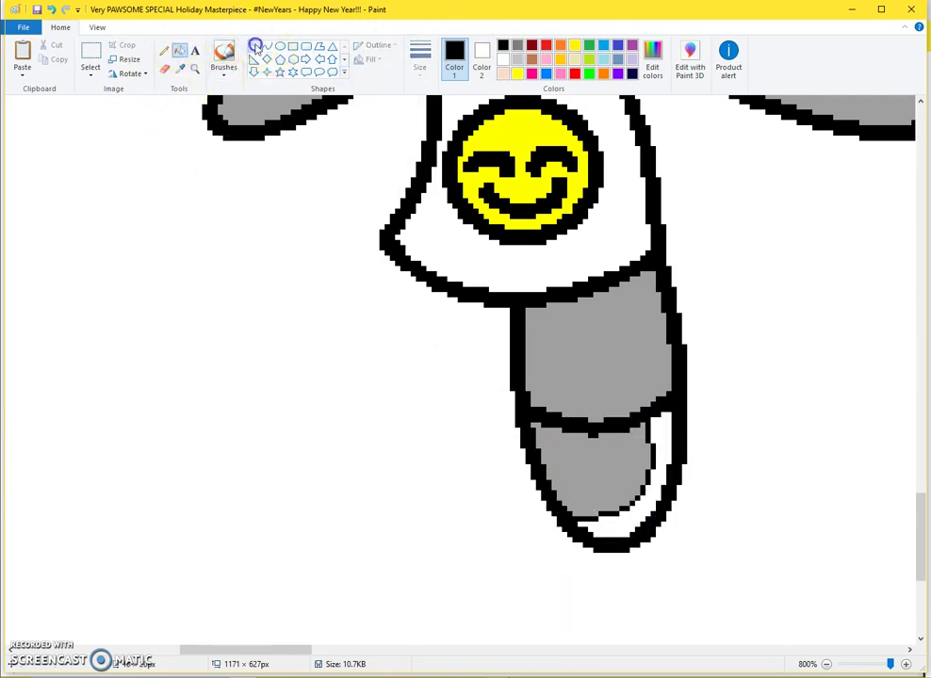
left_click_drag(612, 509, 608, 463)
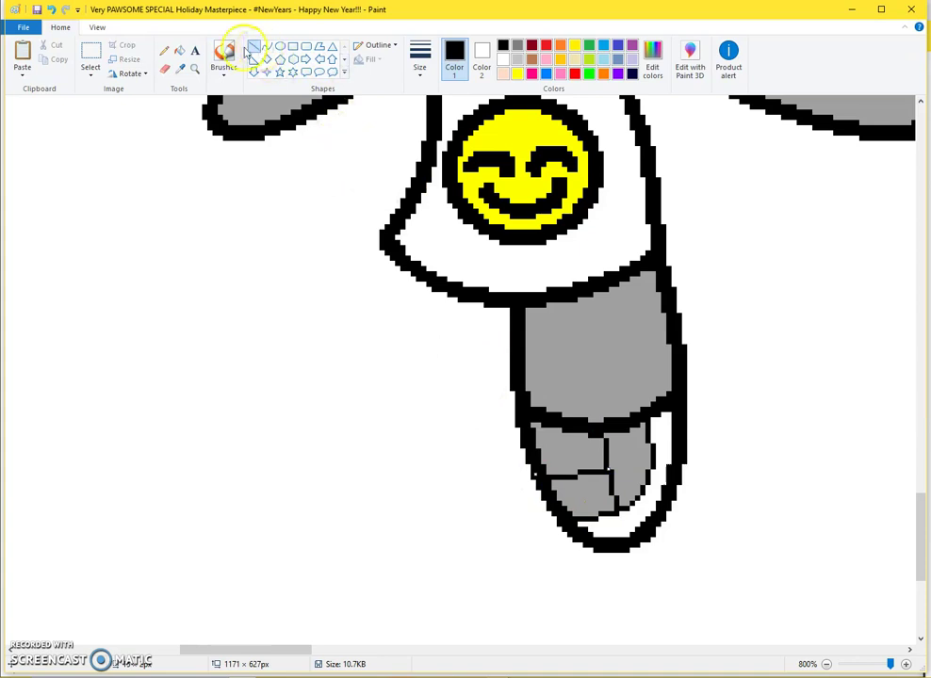
left_click(182, 53)
Sample a near-black shade from overlapping test brush strokes beside the leg, and remove the strokes.
left_click(219, 47)
left_click_drag(226, 298, 307, 525)
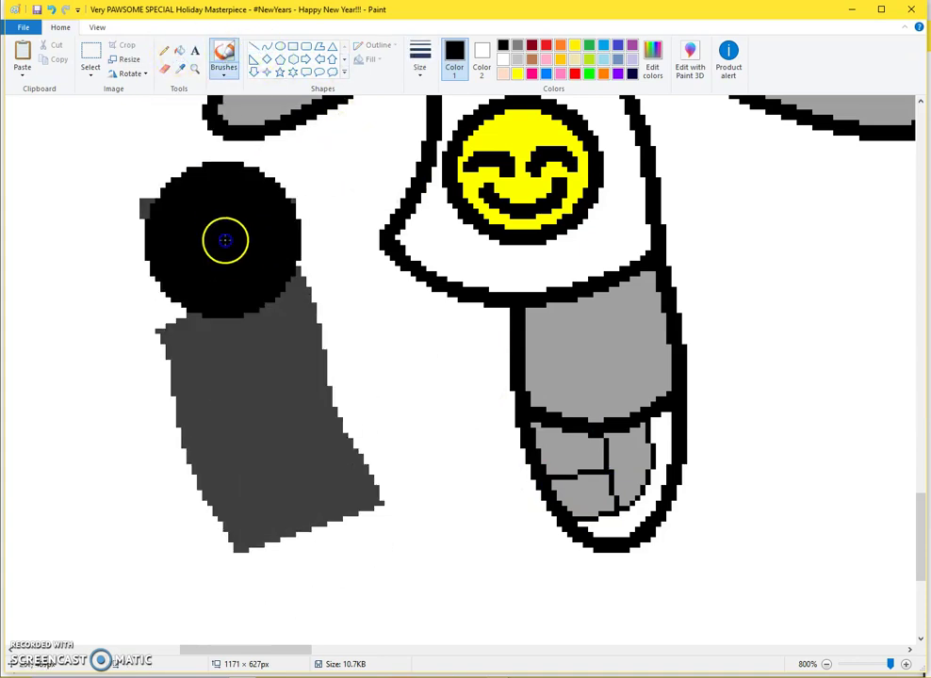
left_click_drag(218, 199, 257, 538)
left_click(180, 71)
left_click(201, 211)
key("ctrl+z")
key("ctrl+z")
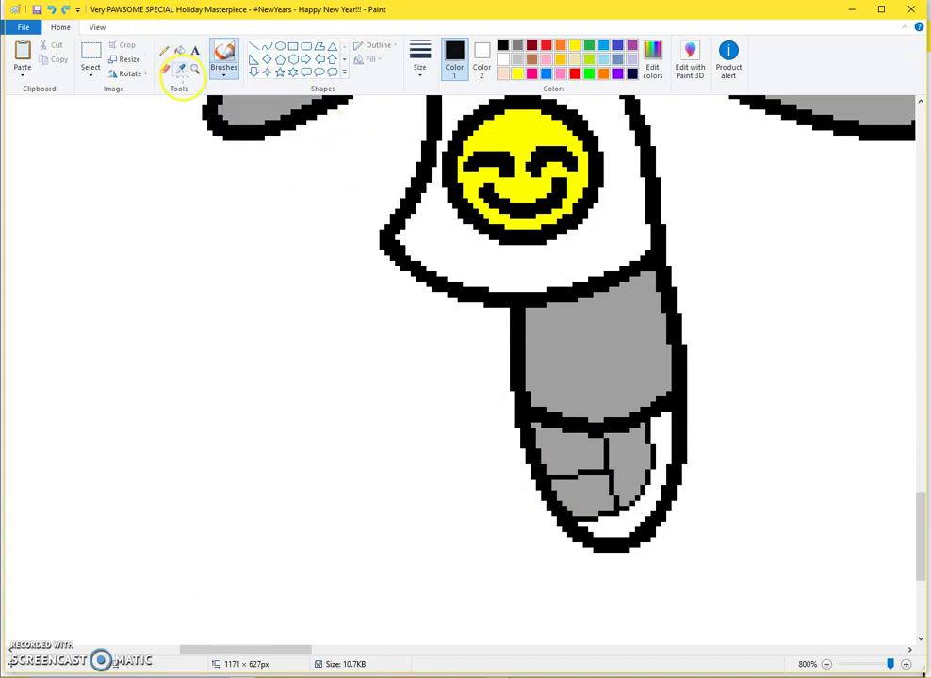
Fill the shoe's panel beside the white sole with the sampled near-black and the other two panels with white.
left_click(179, 52)
left_click(614, 446)
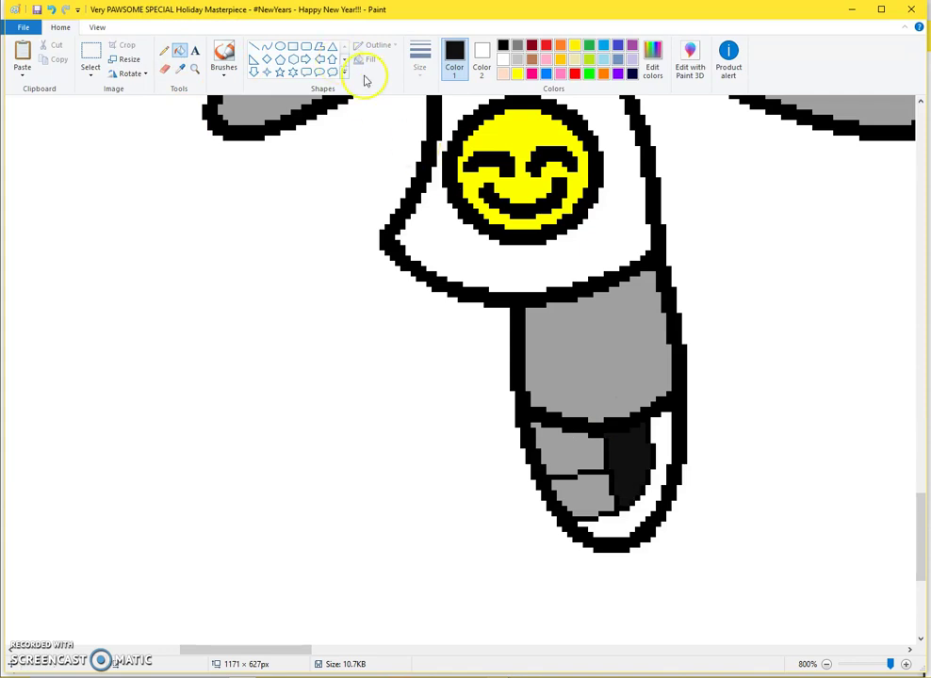
right_click(588, 440)
right_click(581, 486)
left_click(280, 45)
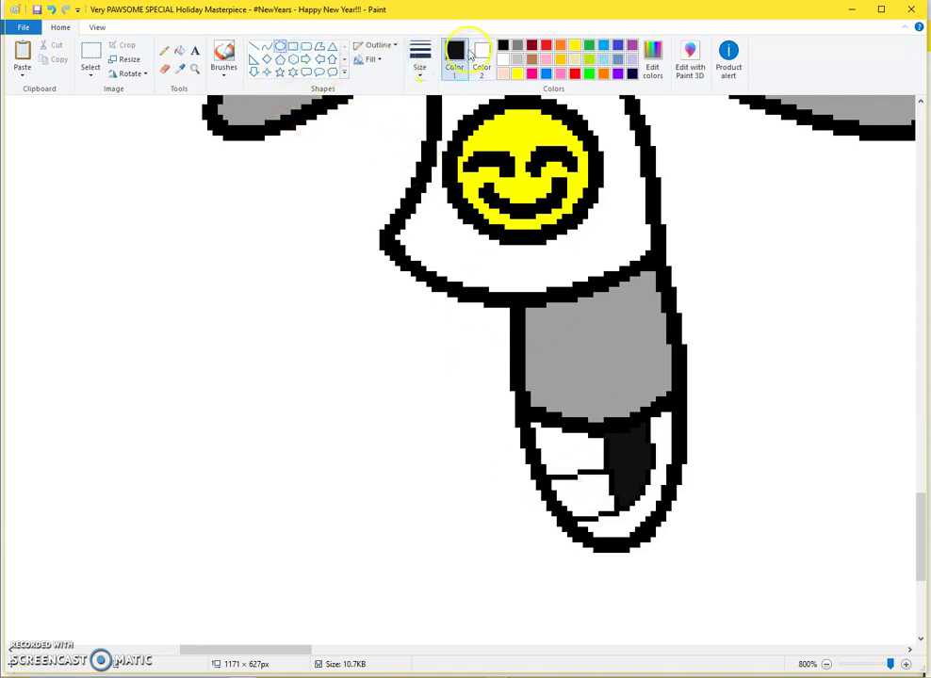
left_click_drag(385, 199, 510, 401)
left_click(368, 60)
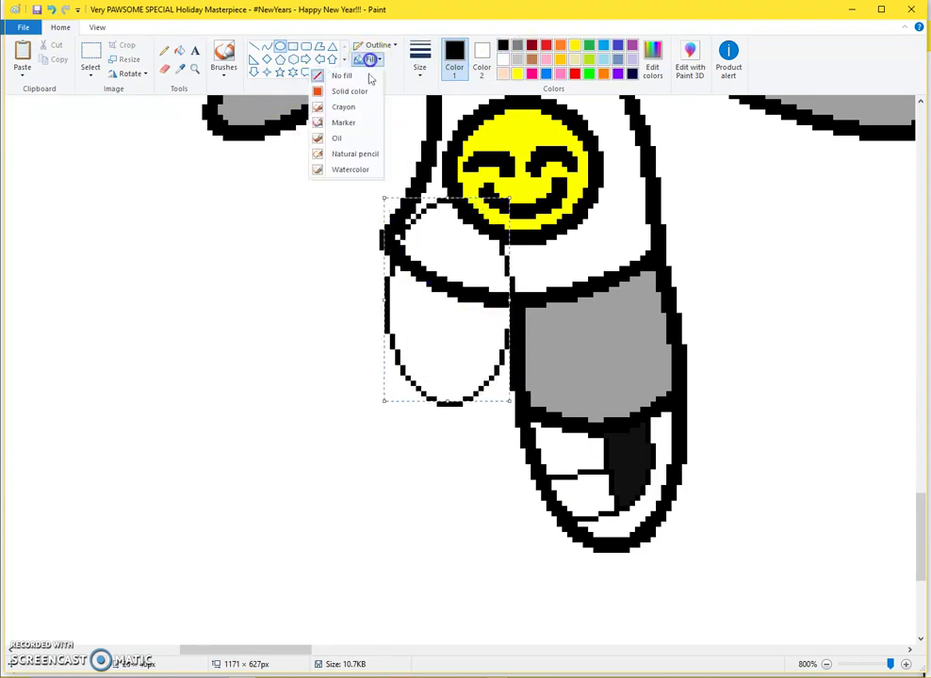
left_click(353, 91)
left_click(268, 45)
left_click(419, 60)
left_click(402, 122)
key("ctrl+z")
Draw a thick pink oval from two joined curves over the lower corner of the capped character's shirt for the second leg.
mouse_move(360, 295)
left_mouse_down()
mouse_move(416, 314)
mouse_move(508, 309)
left_mouse_up()
mouse_move(443, 236)
left_mouse_down()
mouse_move(430, 142)
mouse_move(516, 129)
left_mouse_up()
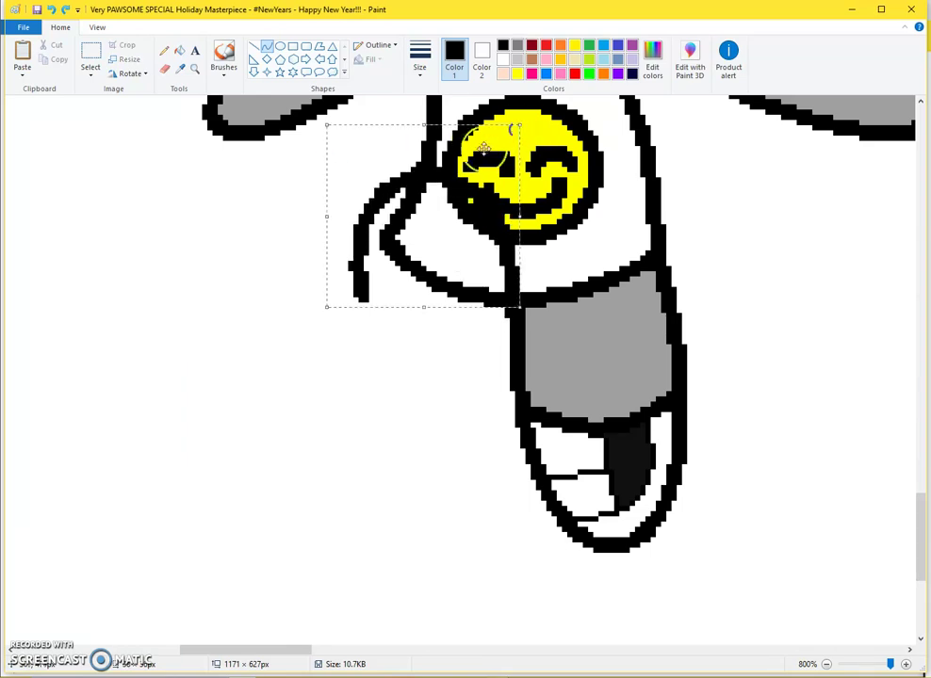
left_click_drag(327, 124, 353, 130)
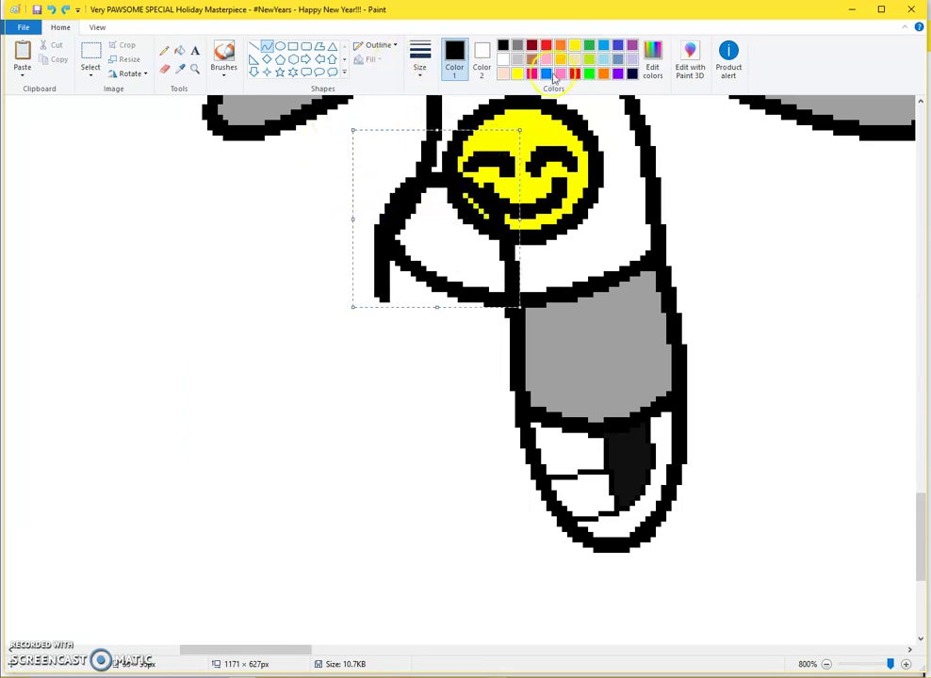
left_click(531, 74)
mouse_move(384, 297)
left_mouse_down()
mouse_move(515, 316)
mouse_move(486, 409)
mouse_move(514, 399)
left_mouse_up()
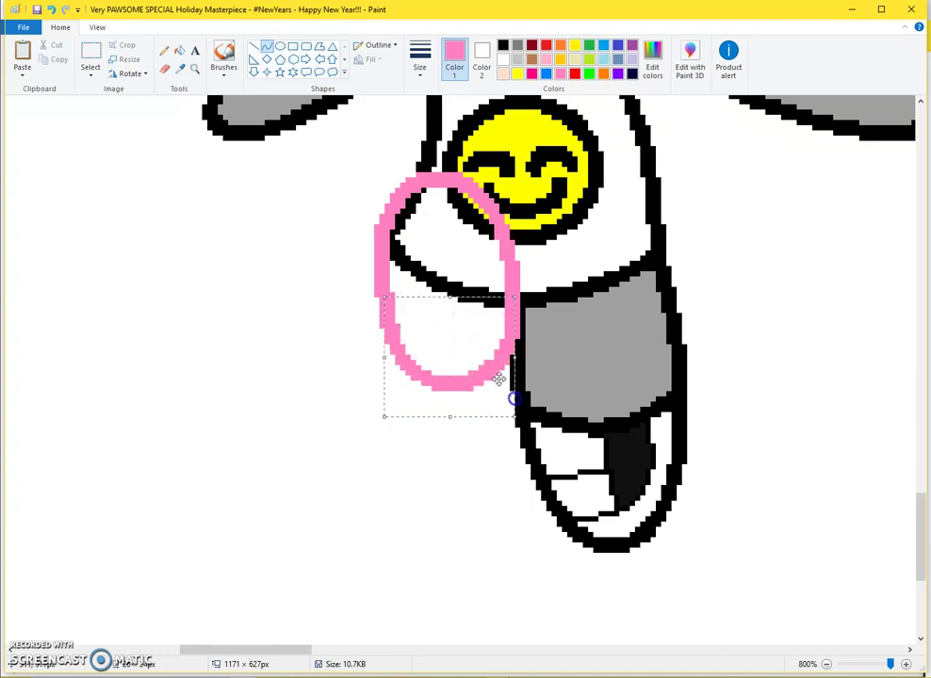
left_click(181, 52)
right_click(575, 329)
key("ctrl+z")
Fill the pink leg oval with the grey sampled from the sleeve, covering the shirt and badge lines inside it.
left_click(180, 69)
right_click(276, 97)
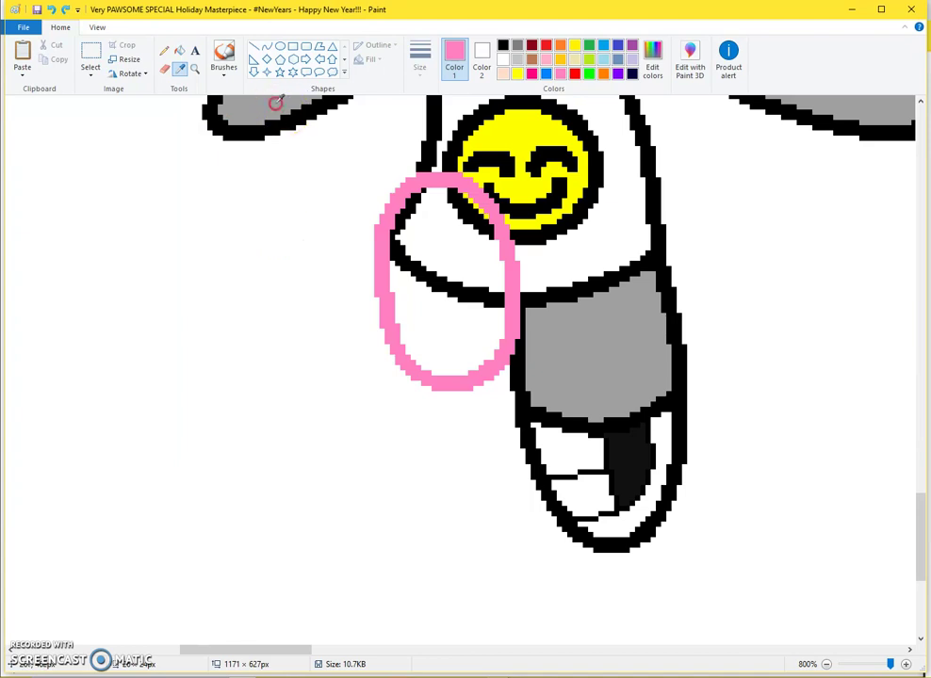
right_click(443, 281)
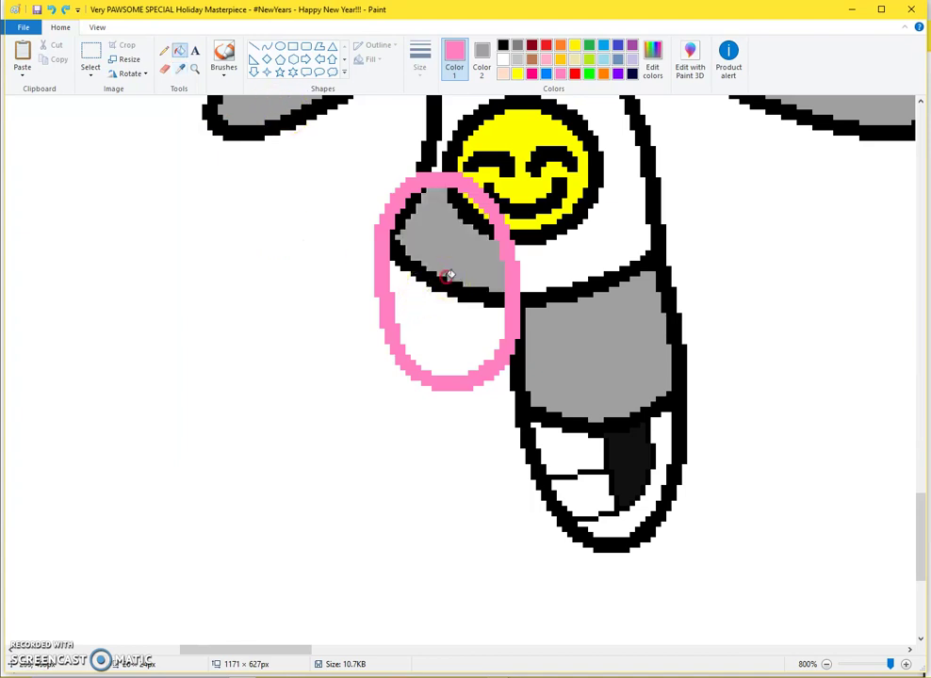
left_click(504, 45)
left_click(477, 183)
key("ctrl+z")
right_click(463, 217)
left_click(450, 313)
right_click(451, 313)
Recolor the pink outline of the capped character's second leg black.
left_click(517, 78)
left_click(451, 272)
key("ctrl+z")
left_click(476, 200)
key("ctrl+z")
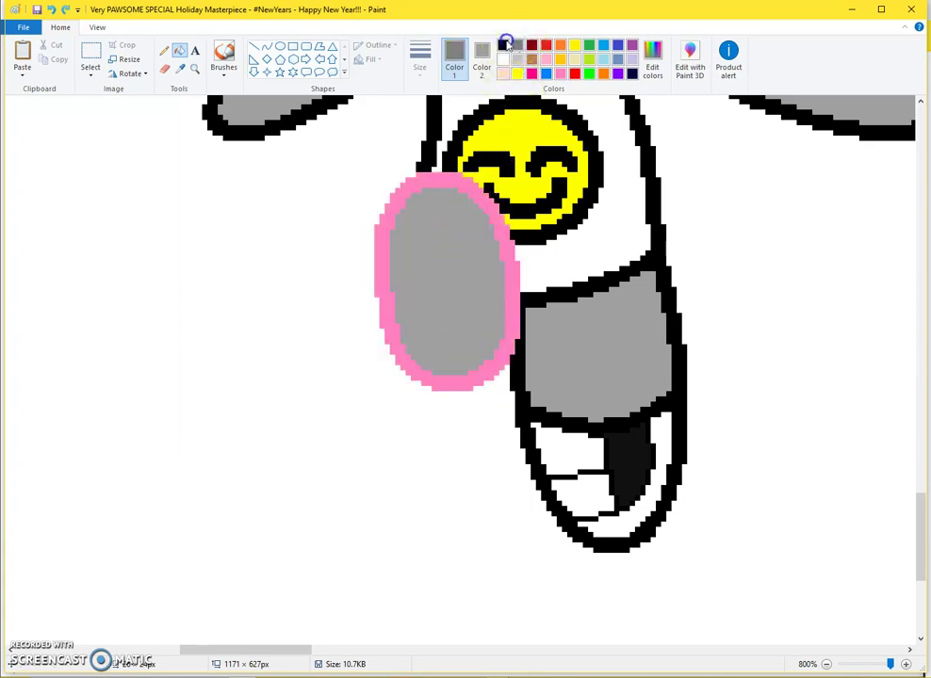
left_click(497, 237)
key("ctrl+z")
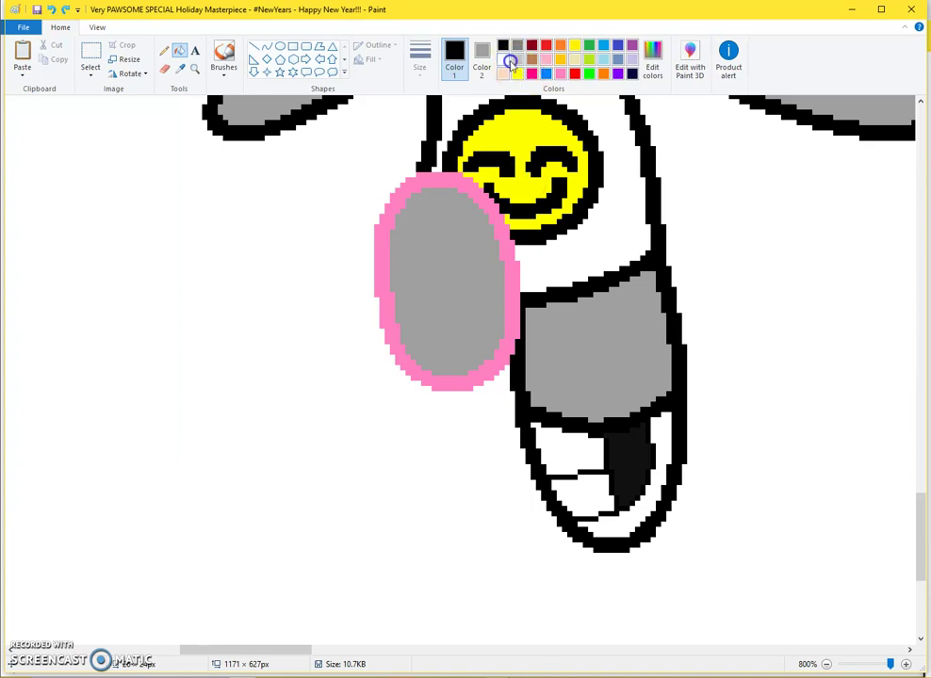
left_click(514, 294)
Draw a thick black hem curve across the bent leg, a thin sole curve below it, and thin lines dividing the shoe into panels.
left_click(268, 46)
scroll(358, 405, "up", 3)
left_click_drag(385, 432, 488, 438)
mouse_move(420, 498)
left_mouse_down()
mouse_move(455, 443)
mouse_move(449, 439)
mouse_move(455, 491)
mouse_move(489, 487)
left_mouse_up()
key("ctrl+z")
left_click(420, 59)
left_click(406, 104)
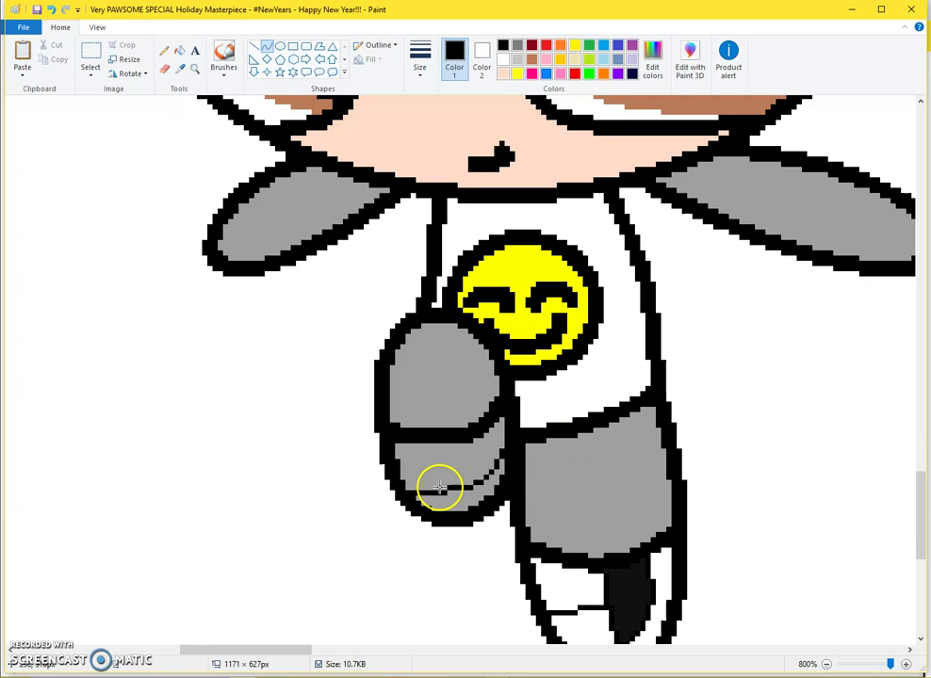
left_click(253, 46)
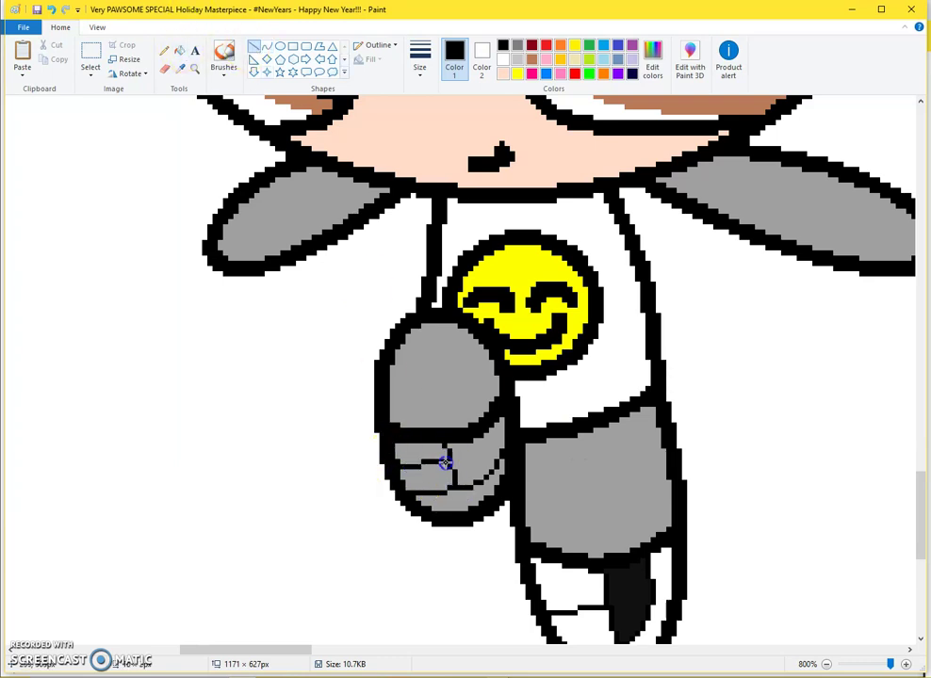
Fill the bent leg's shoe with white, using the other shoe's near-black for the panel nearest the straight leg.
left_click(179, 49)
left_click(420, 482)
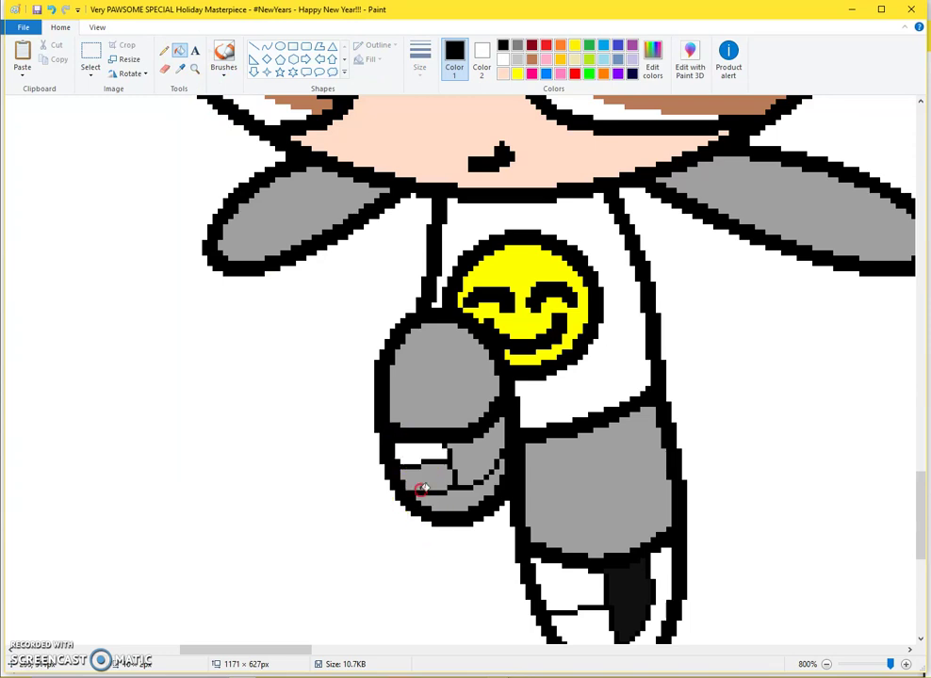
left_click(638, 572)
left_click(458, 457)
Try to draw a thick black curved arm from the glasses character's shoulder to the capped character's arm.
scroll(454, 448, "down", 4)
scroll(556, 238, "up", 1)
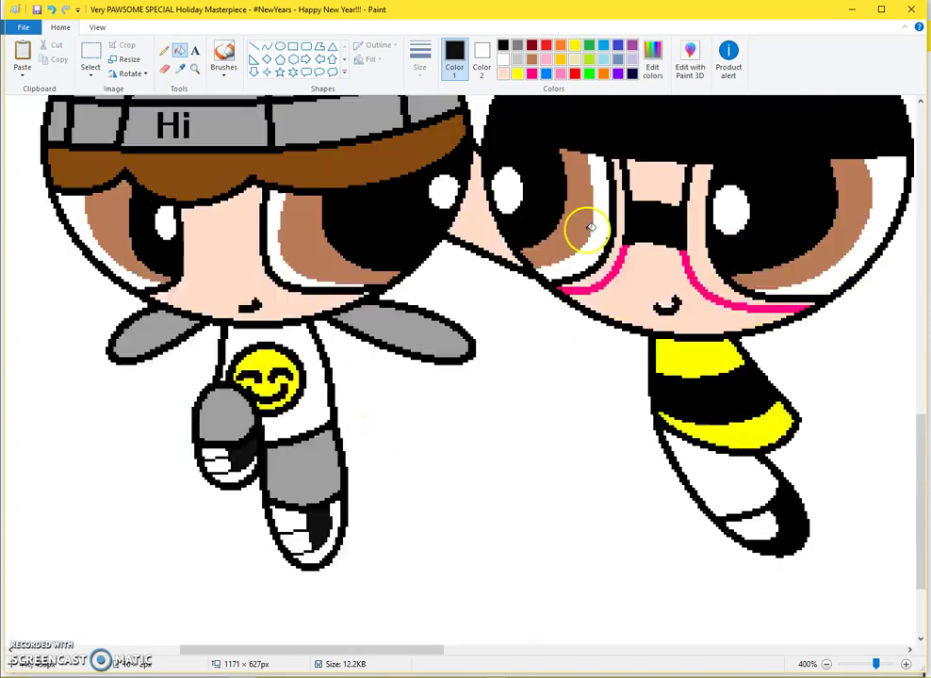
left_click(504, 44)
left_click(252, 46)
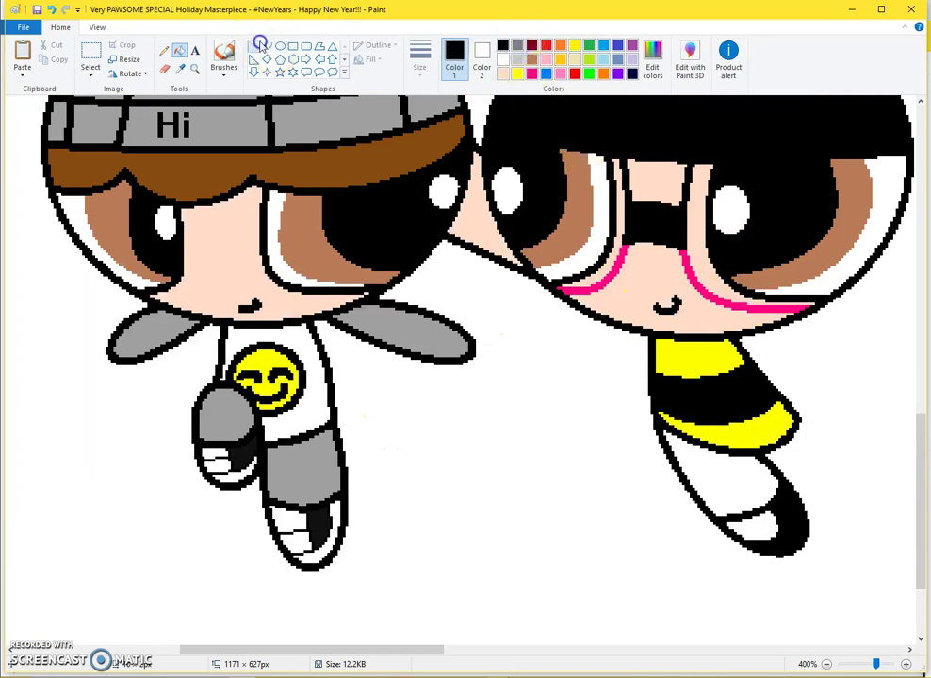
left_click(412, 59)
left_click(416, 121)
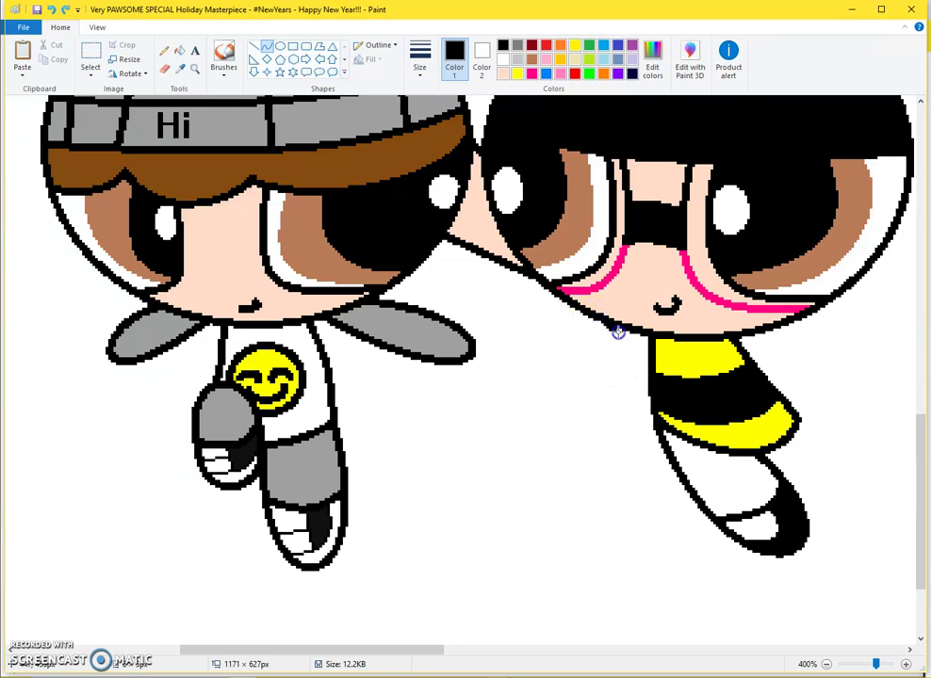
left_click_drag(356, 244, 291, 203)
left_click_drag(312, 281, 328, 423)
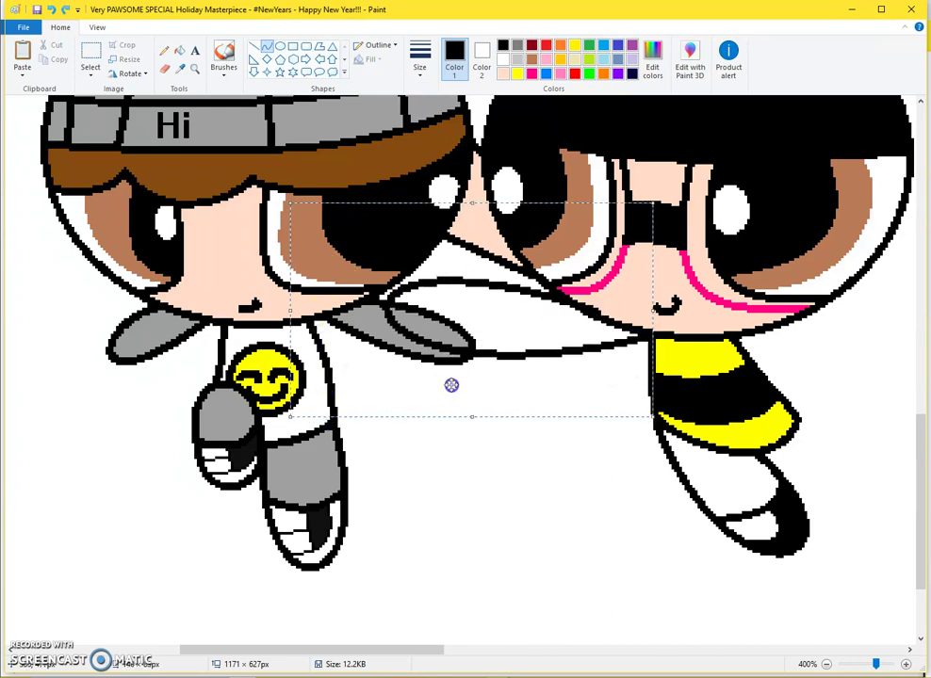
key("ctrl+z")
Draw a curved black cuff line across each of the capped character's grey sleeves.
scroll(468, 290, "up", 1)
scroll(520, 210, "up", 1)
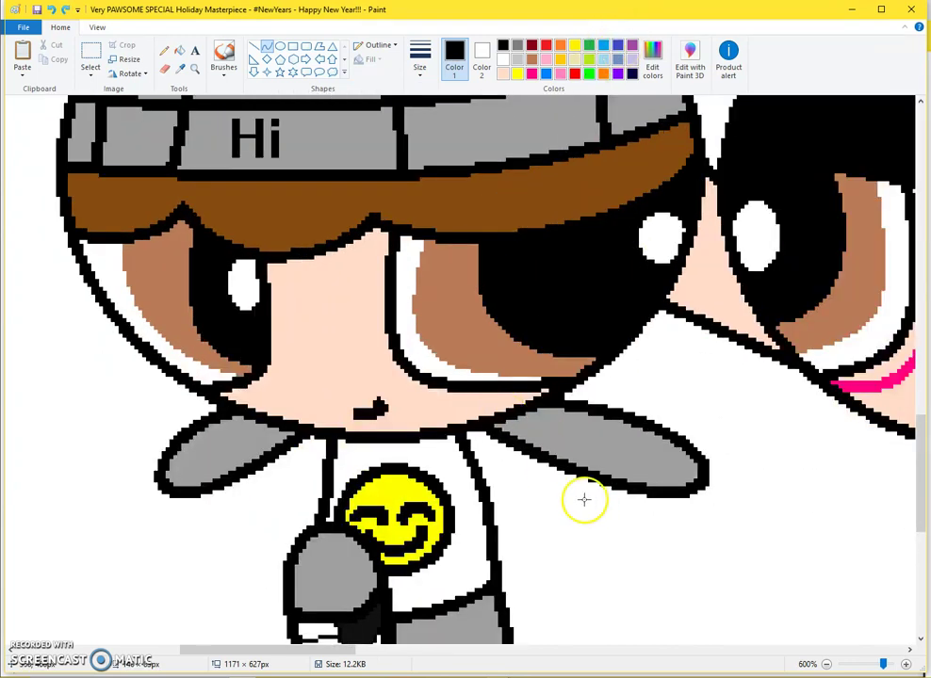
mouse_move(561, 461)
left_mouse_down()
mouse_move(616, 416)
mouse_move(584, 419)
mouse_move(597, 440)
left_mouse_up()
left_click(253, 429)
mouse_move(271, 449)
left_mouse_down()
mouse_move(204, 438)
mouse_move(266, 459)
mouse_move(222, 430)
mouse_move(255, 440)
left_mouse_up()
key("ctrl+z")
Fill both of the capped character's hands beyond the cuffs with the skin tone sampled from the face.
left_click(179, 68)
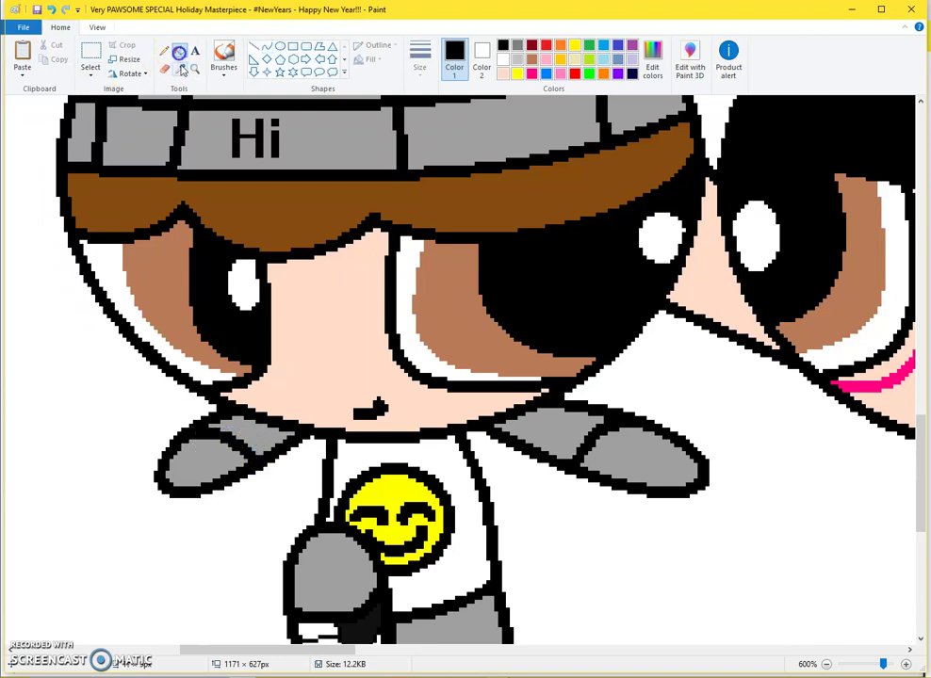
left_click(351, 396)
left_click(215, 447)
left_click(630, 453)
Try to draw the glasses character's long hair outline freehand in black from the side of the head.
left_click_drag(254, 648, 325, 648)
left_click(165, 49)
left_click(420, 64)
left_click(413, 120)
left_click(504, 45)
scroll(594, 240, "down", 2)
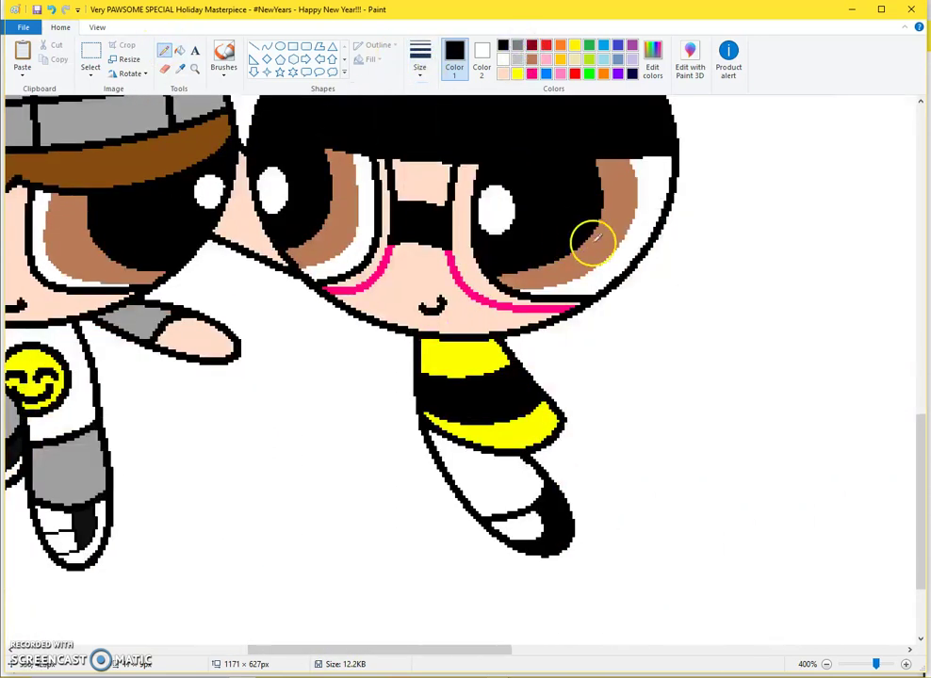
mouse_move(675, 158)
left_mouse_down()
mouse_move(708, 268)
mouse_move(733, 311)
mouse_move(642, 381)
mouse_move(561, 417)
left_mouse_up()
key("ctrl+z")
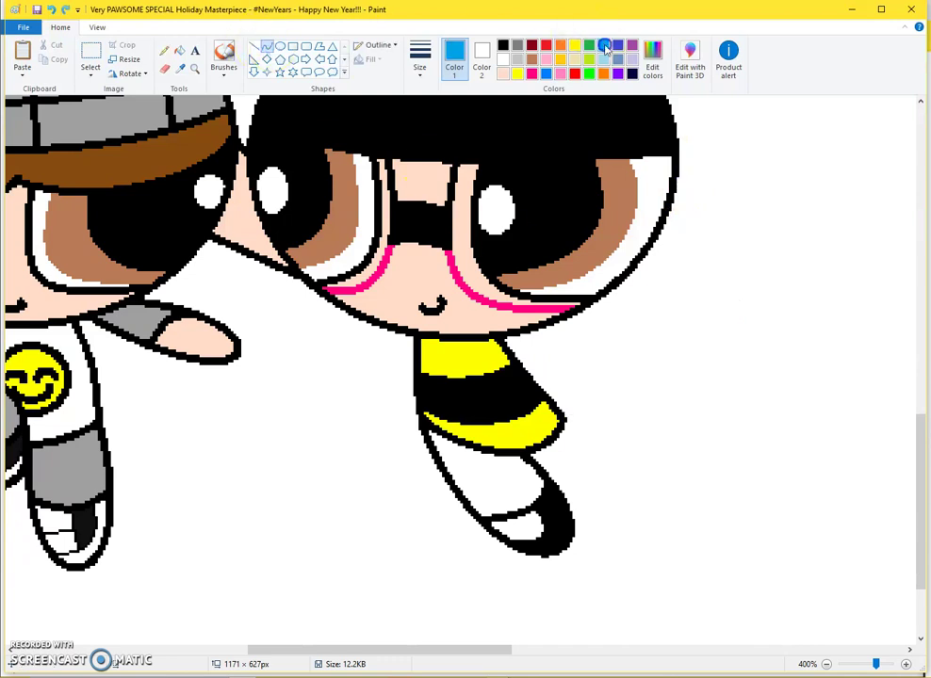
Draw a slanted blue oval from joined curves over the lower corner of the glasses character's striped shirt for the second leg.
scroll(609, 486, "up", 1)
left_click_drag(710, 517, 720, 511)
left_click_drag(676, 509, 657, 409)
left_click_drag(659, 466, 662, 477)
left_click(761, 474)
mouse_move(646, 560)
left_mouse_down()
mouse_move(686, 561)
mouse_move(722, 537)
mouse_move(758, 576)
left_mouse_up()
key("ctrl+z")
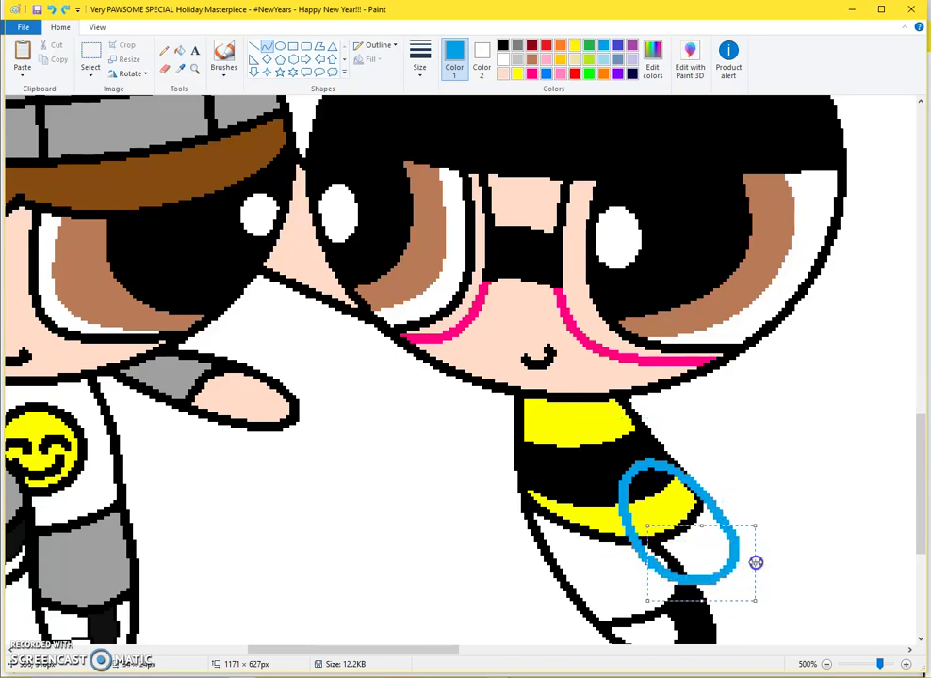
Fill the blue leg oval with white and recolor its outline black.
left_click(177, 53)
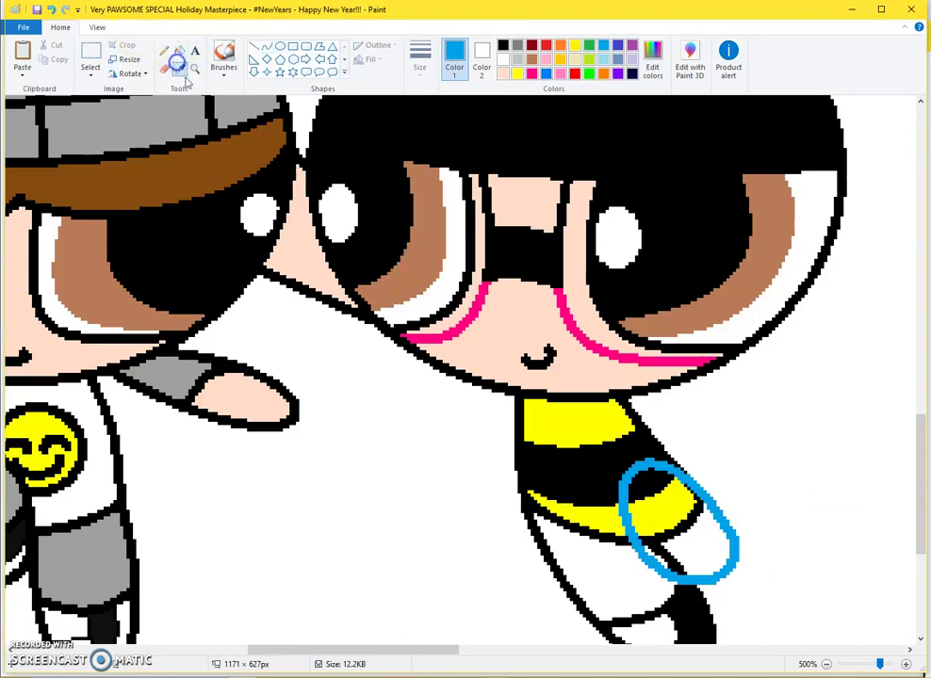
left_click(651, 483)
left_click(676, 504)
right_click(682, 535)
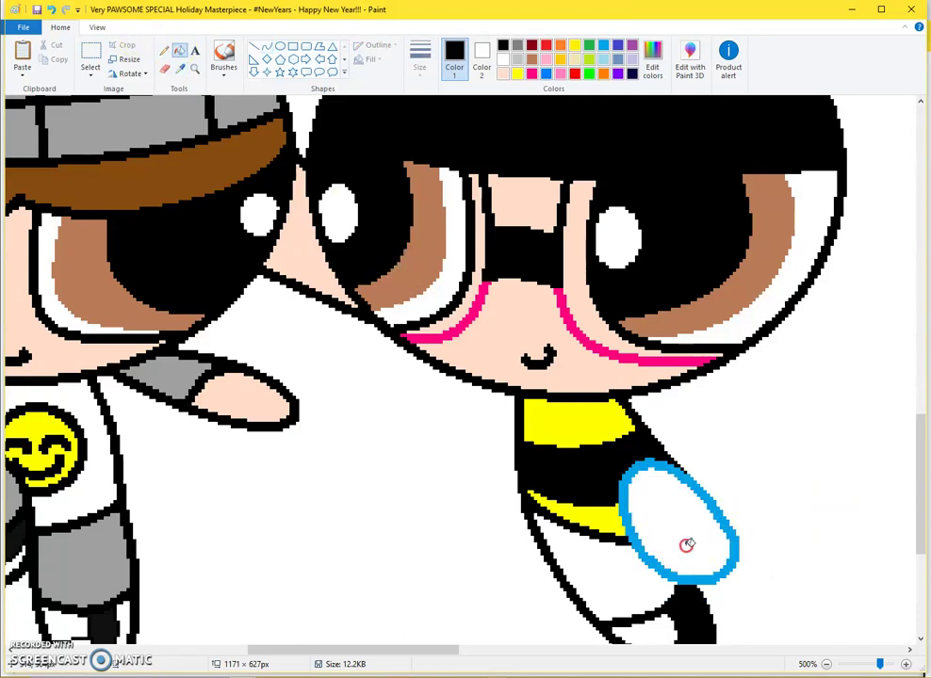
left_click(634, 546)
Draw an indigo curved arm reaching from the glasses character's shoulder over the capped character's hand.
left_click(271, 46)
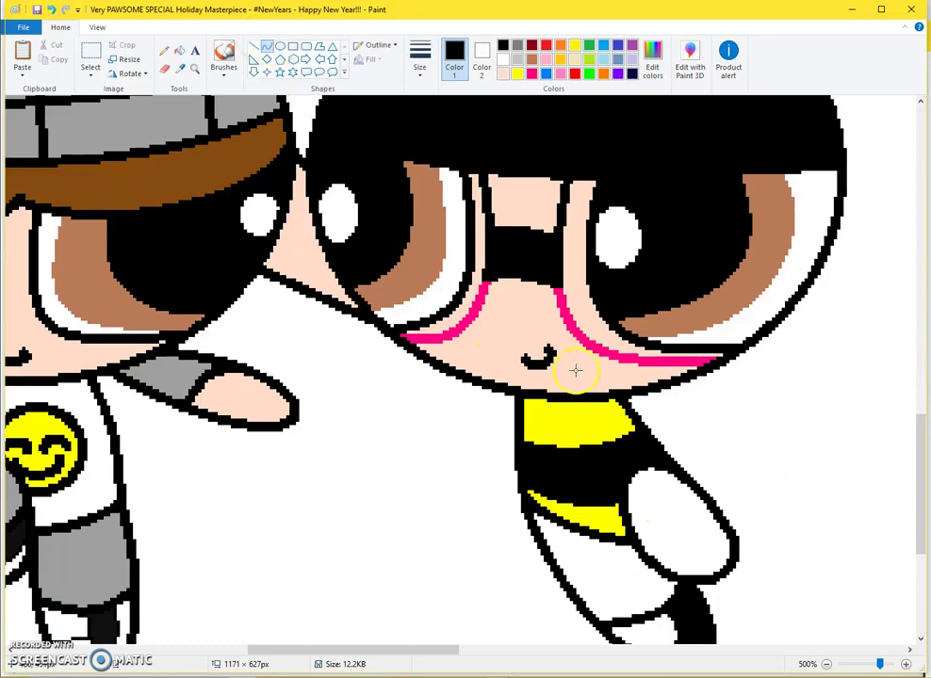
left_click_drag(439, 375, 495, 389)
left_click_drag(155, 368, 129, 340)
left_click(215, 473)
left_click_drag(215, 473, 227, 479)
left_click(615, 45)
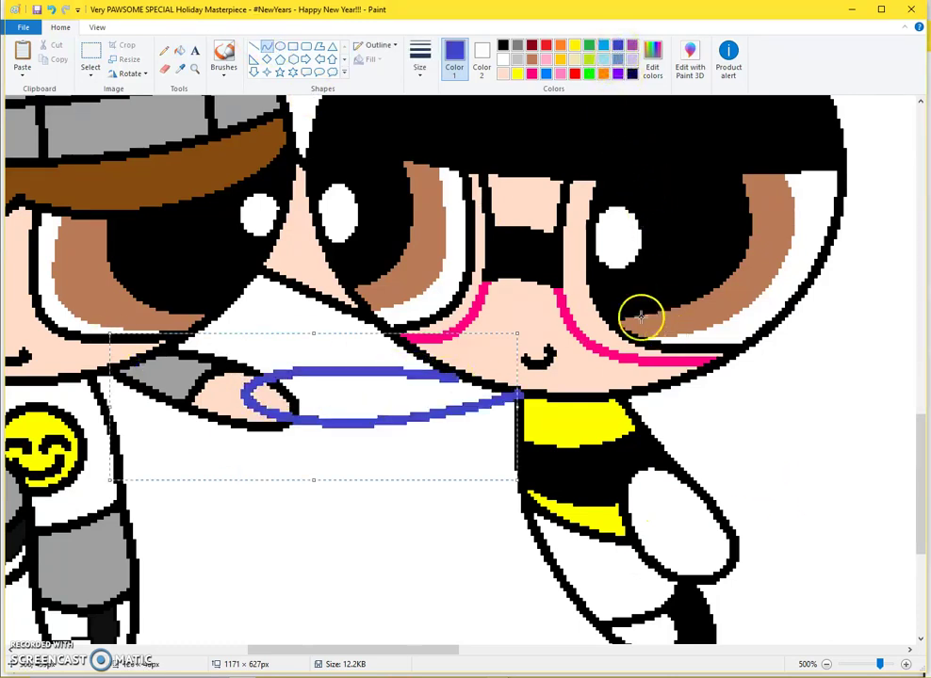
Clear the hand lines inside the indigo arm, recolor its outline black and fill it with the face's skin tone.
scroll(263, 181, "up", 2)
left_click(179, 66)
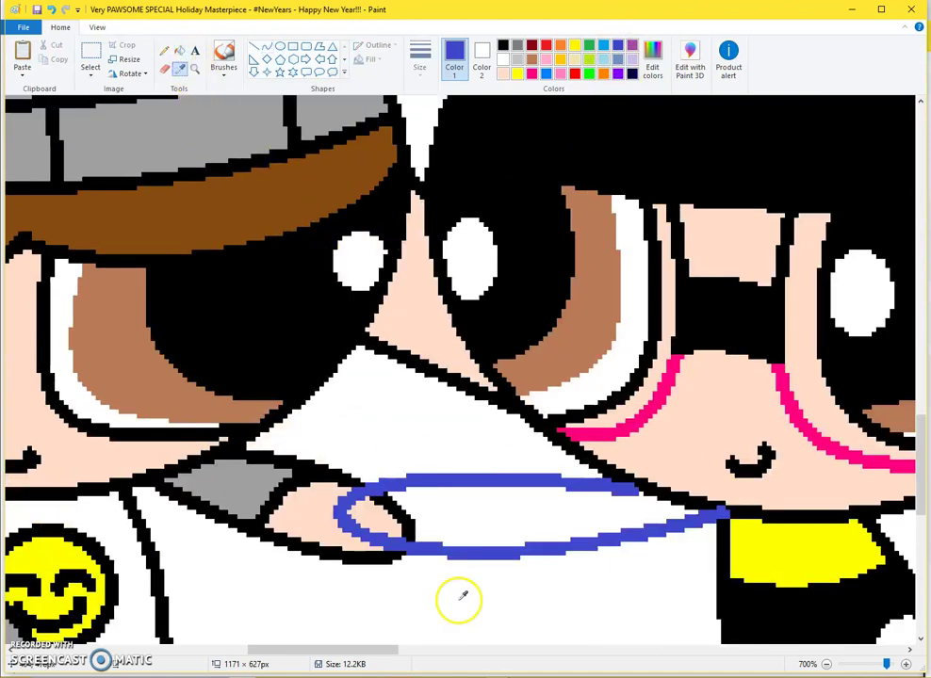
left_click(412, 521)
left_click(476, 480)
scroll(426, 288, "down", 3)
left_click(179, 67)
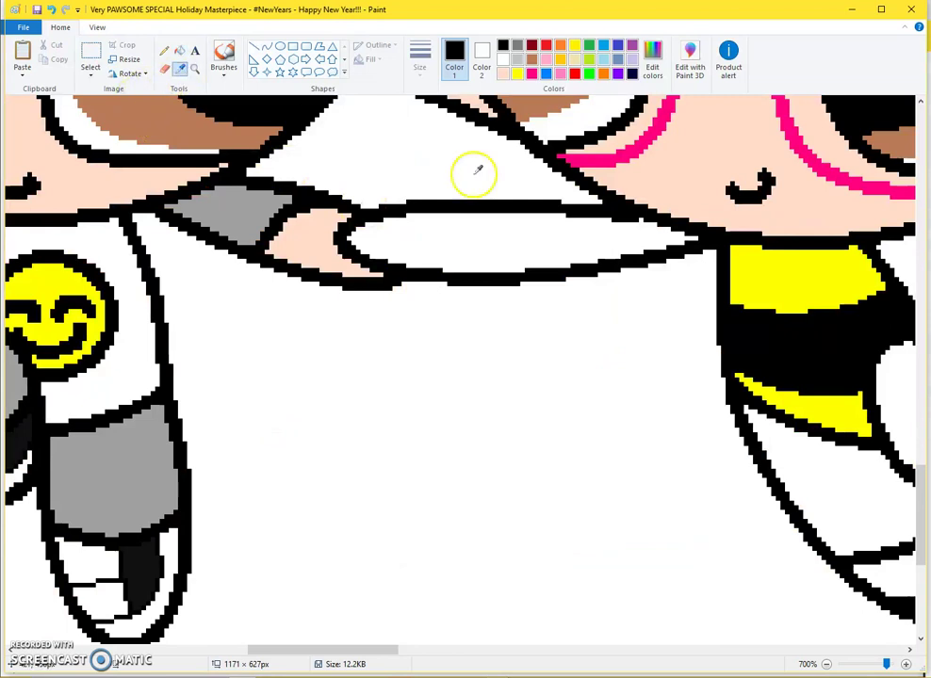
left_click(613, 214)
left_click(592, 226)
Draw the glasses character's long hair outline freehand in black on both sides of the body behind the arm and legs.
scroll(446, 219, "down", 3)
left_click(165, 50)
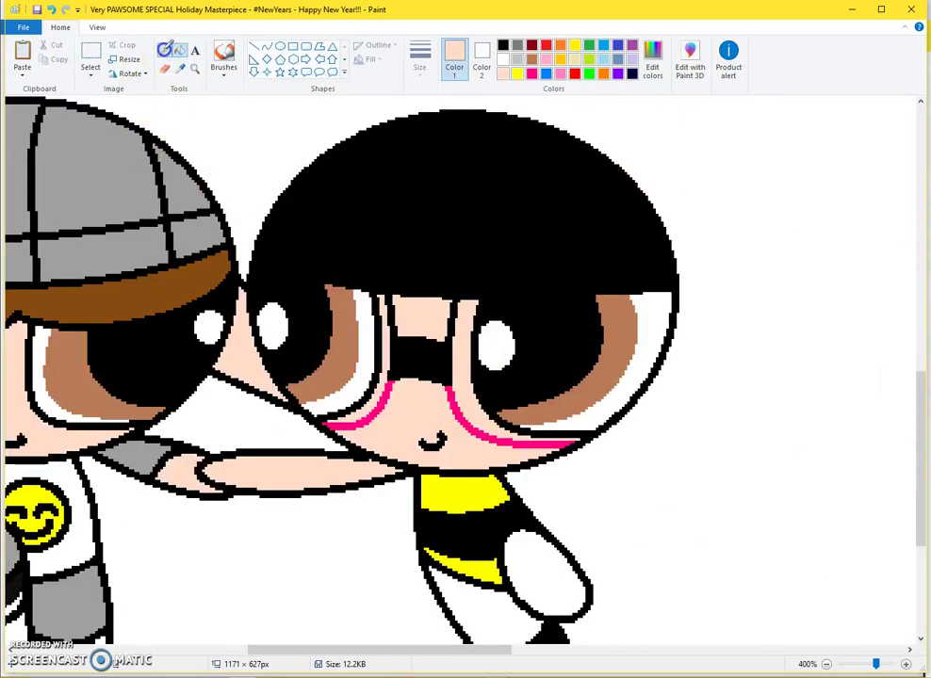
left_click(417, 53)
left_click(415, 134)
left_click(518, 45)
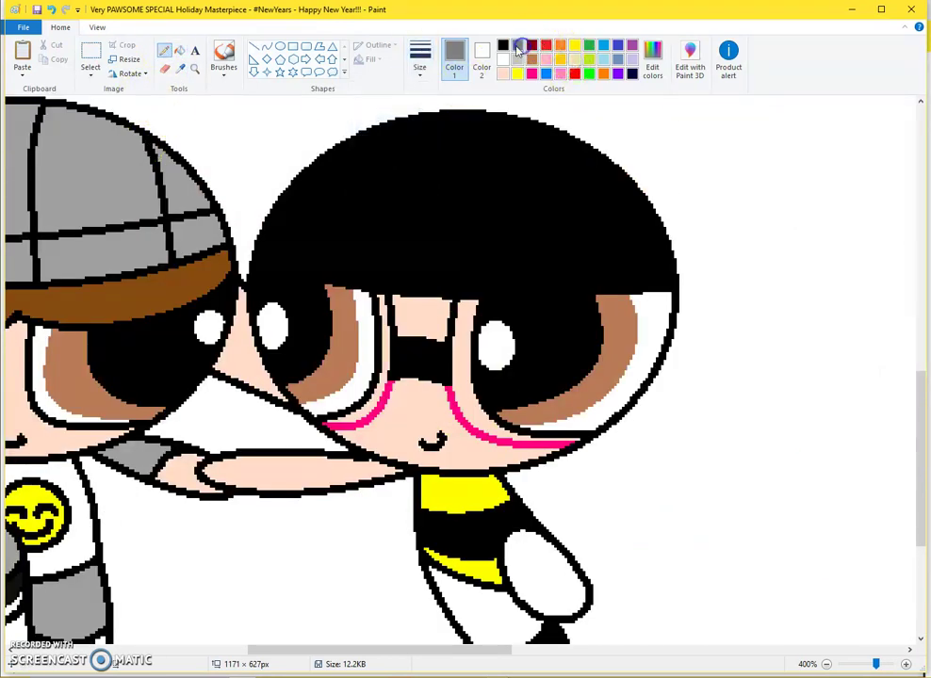
scroll(697, 282, "down", 2)
mouse_move(676, 168)
left_mouse_down()
mouse_move(726, 341)
mouse_move(707, 391)
mouse_move(610, 429)
left_mouse_up()
left_click(421, 426)
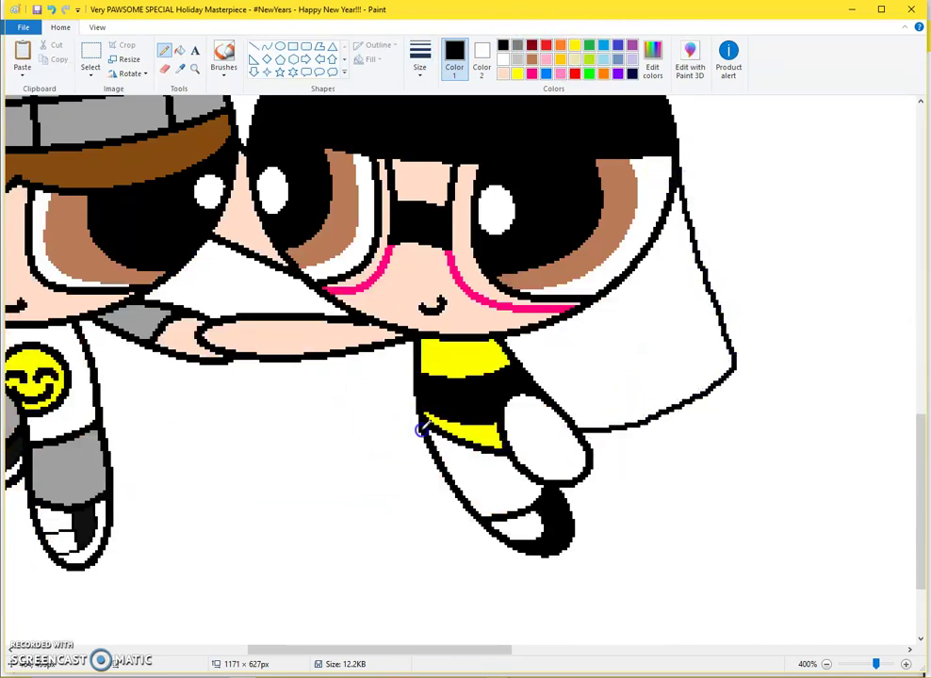
Fill the outlined hair areas around the glasses character's body with black.
left_click(180, 51)
left_click(298, 307)
left_click(357, 375)
left_click(648, 357)
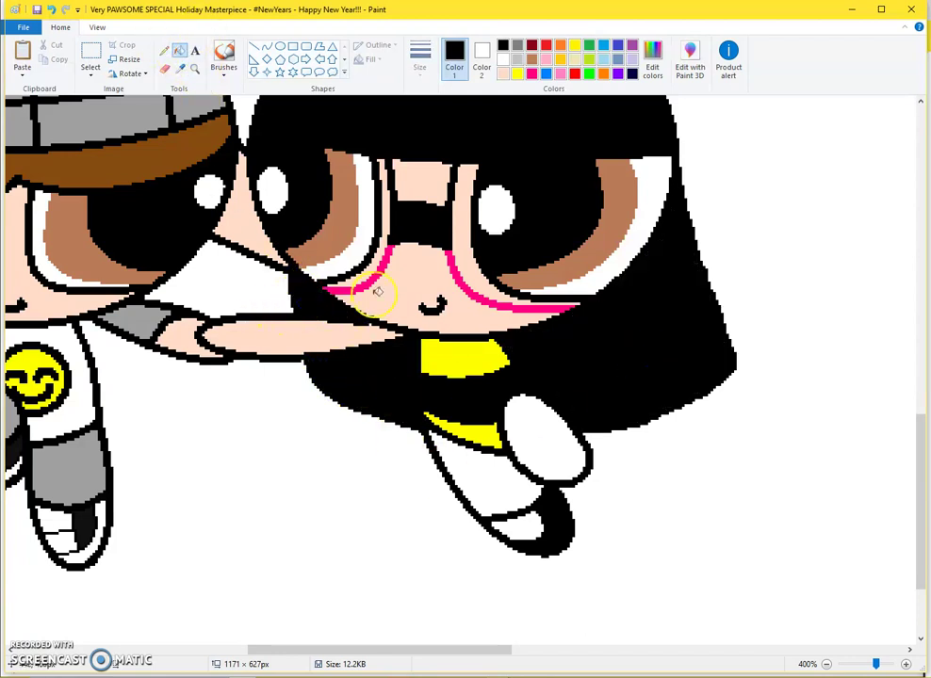
Draw black curves marking the shoe and its inner panel on the glasses character's bent leg, and fill the outer part black.
left_click(268, 45)
scroll(575, 497, "up", 1)
scroll(575, 497, "down", 2)
left_click_drag(367, 651, 445, 652)
left_click_drag(377, 482, 472, 442)
left_click(453, 477)
left_click(453, 477)
left_click(626, 408)
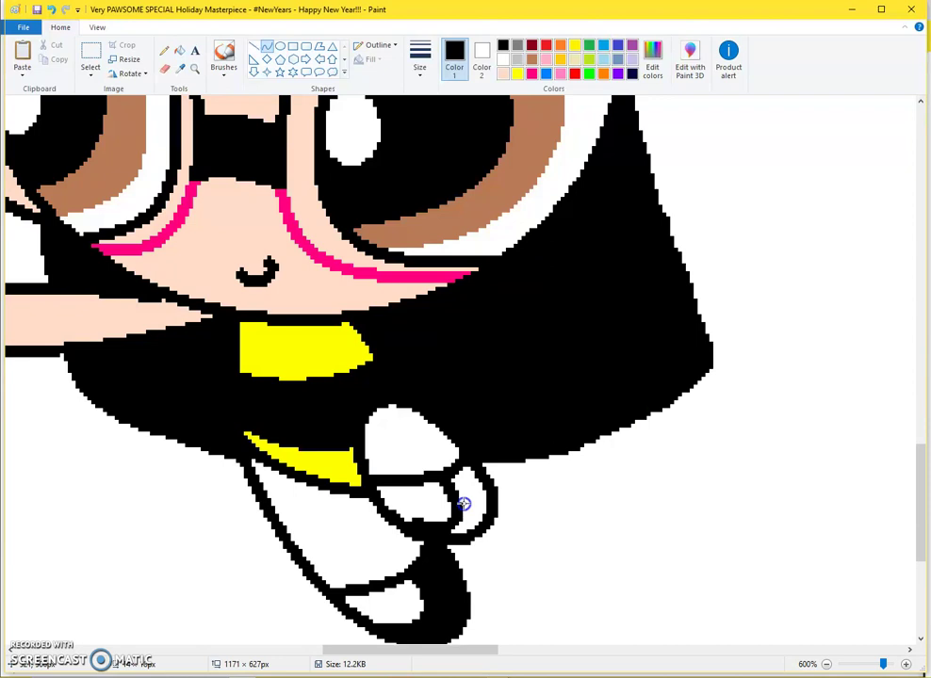
mouse_move(420, 524)
left_mouse_down()
mouse_move(426, 506)
mouse_move(468, 511)
left_mouse_up()
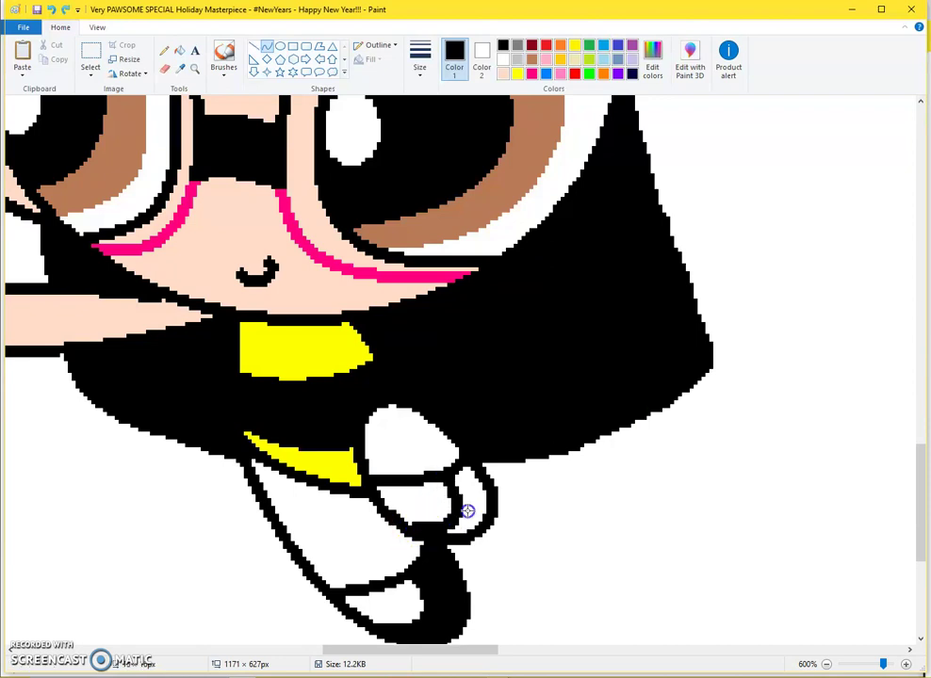
left_click(180, 50)
left_click(476, 490)
scroll(474, 488, "down", 5)
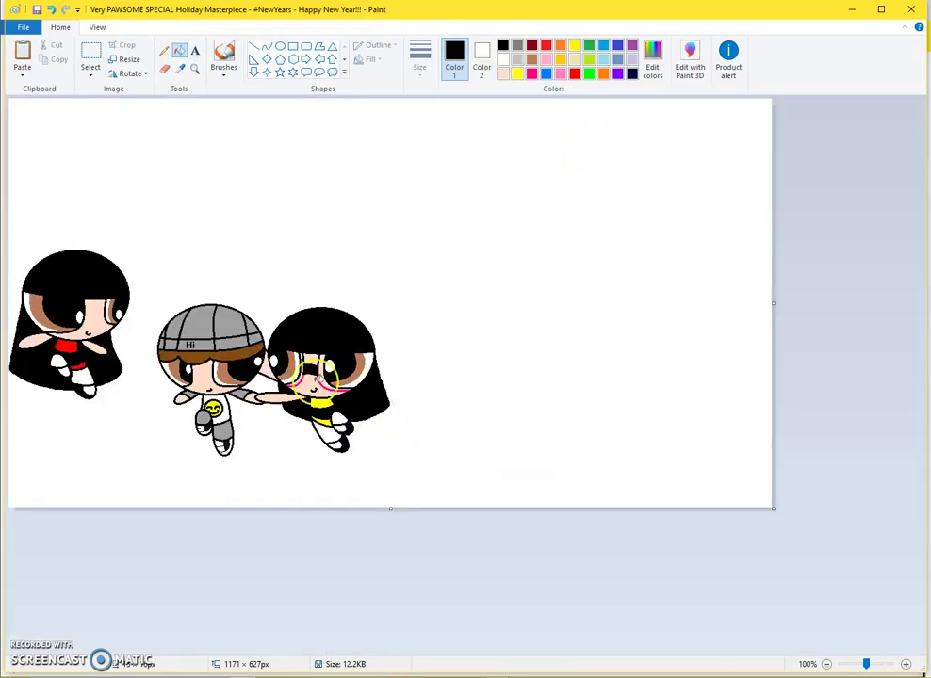
left_click(90, 55)
left_click_drag(769, 314, 396, 353)
key("ctrl+z")
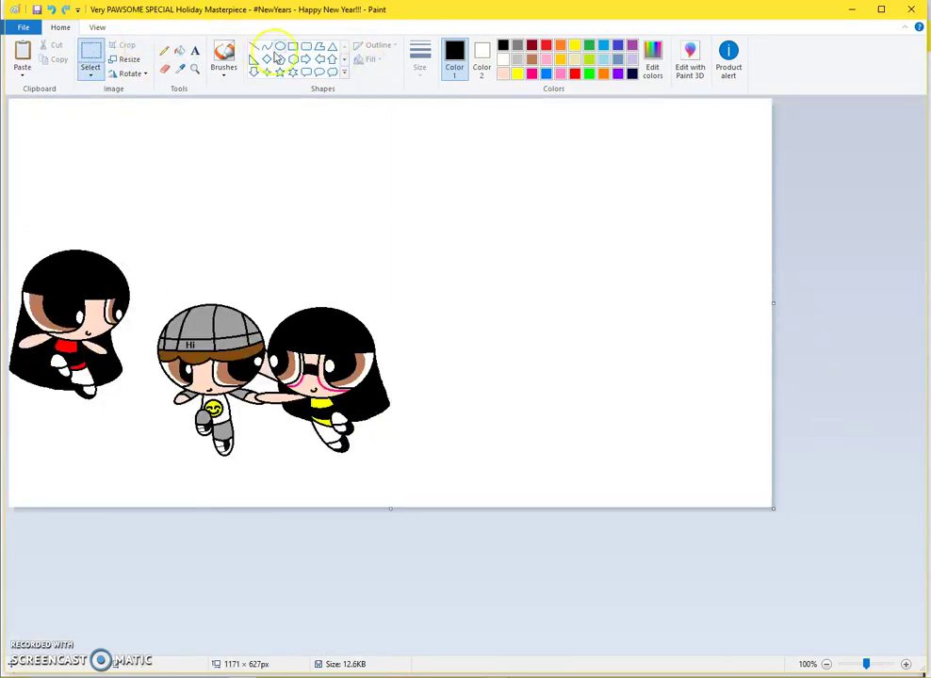
Try a very wide black ellipse along the canvas's lower edge as a curved floor line.
left_click(279, 52)
mouse_move(53, 467)
left_mouse_down()
mouse_move(930, 590)
mouse_move(930, 602)
left_mouse_up()
left_click_drag(611, 502, 377, 493)
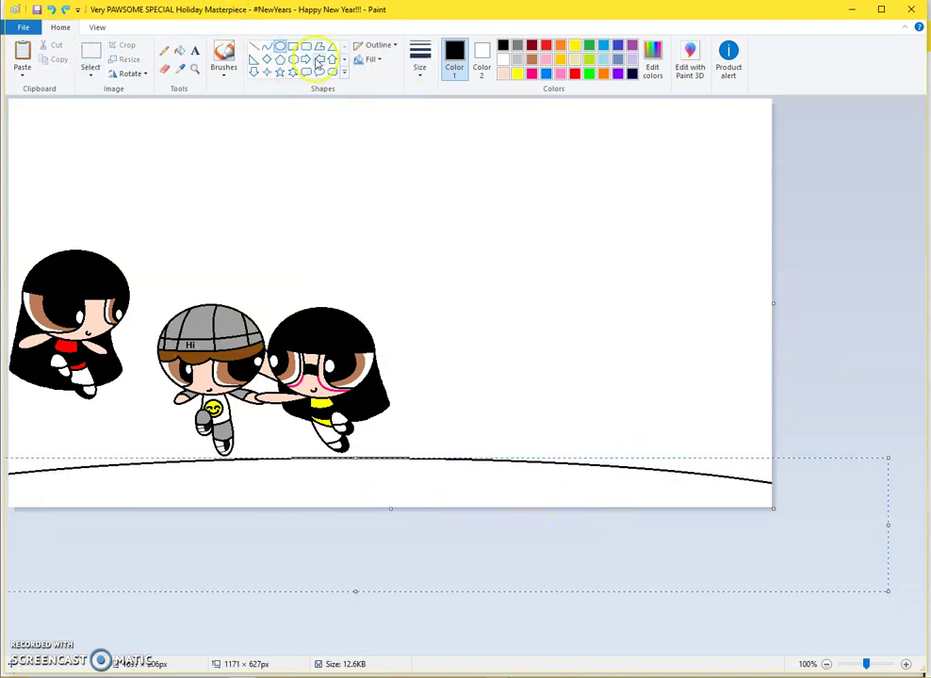
key("ctrl+z")
Draw a very wide black diamond running off the canvas's lower edge, with its peak between the two right-hand characters' feet.
left_click(267, 58)
left_click_drag(42, 484, 930, 591)
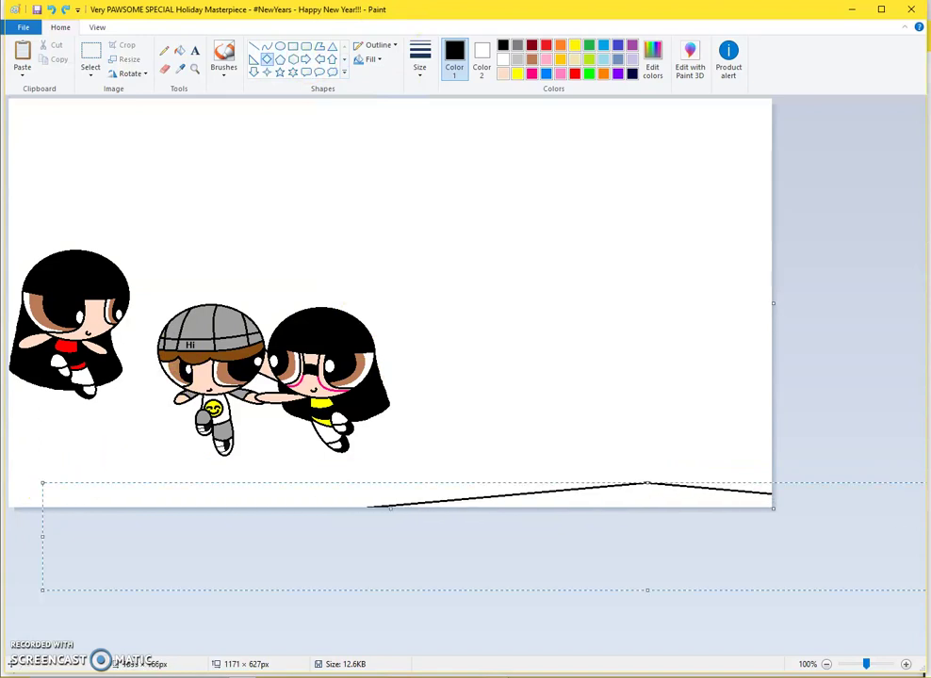
left_click_drag(669, 506, 359, 489)
Draw a flat ellipse on the floor below the glasses character and fill it dark grey as a shadow.
left_click(648, 300)
left_click(393, 369)
key("ctrl+Page_Up")
key("ctrl+Page_Up")
left_click(187, 41)
left_click(185, 46)
scroll(261, 152, "down", 1)
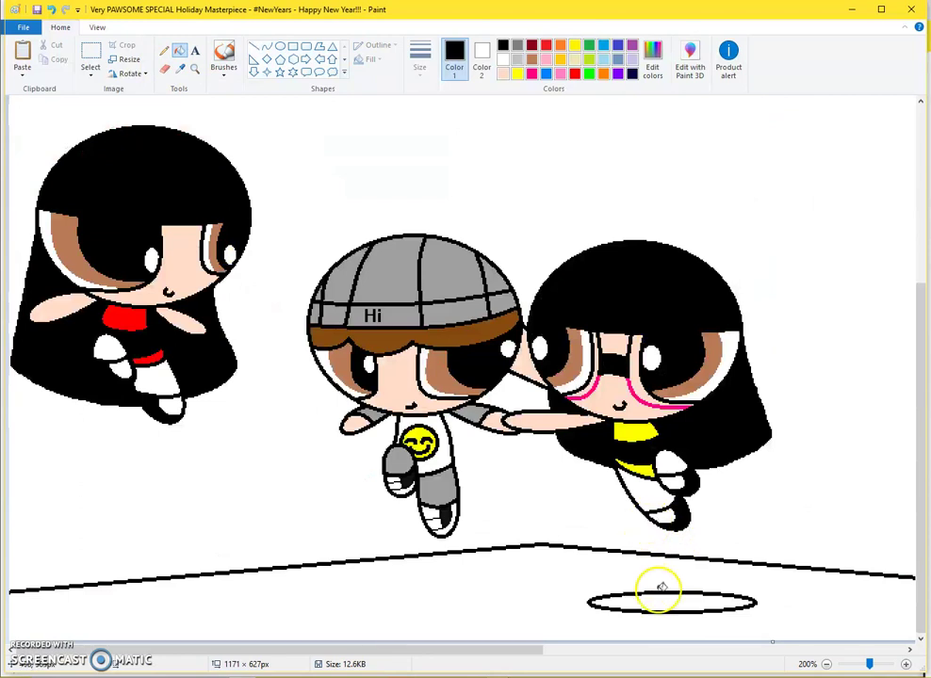
left_click(657, 593)
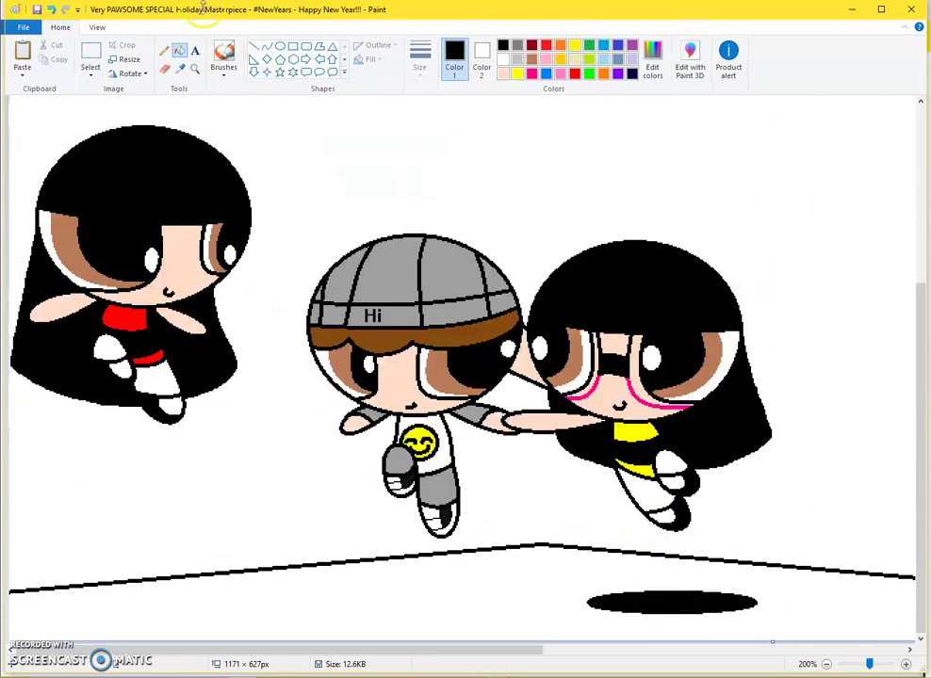
left_click(717, 592)
Copy the dark grey shadow beneath the capped character and the long-haired girl in red.
left_click(91, 53)
left_click_drag(567, 580, 789, 636)
mouse_move(744, 601)
left_mouse_down()
mouse_move(480, 592)
mouse_move(486, 606)
mouse_move(428, 598)
mouse_move(166, 612)
left_mouse_up()
scroll(171, 607, "down", 1)
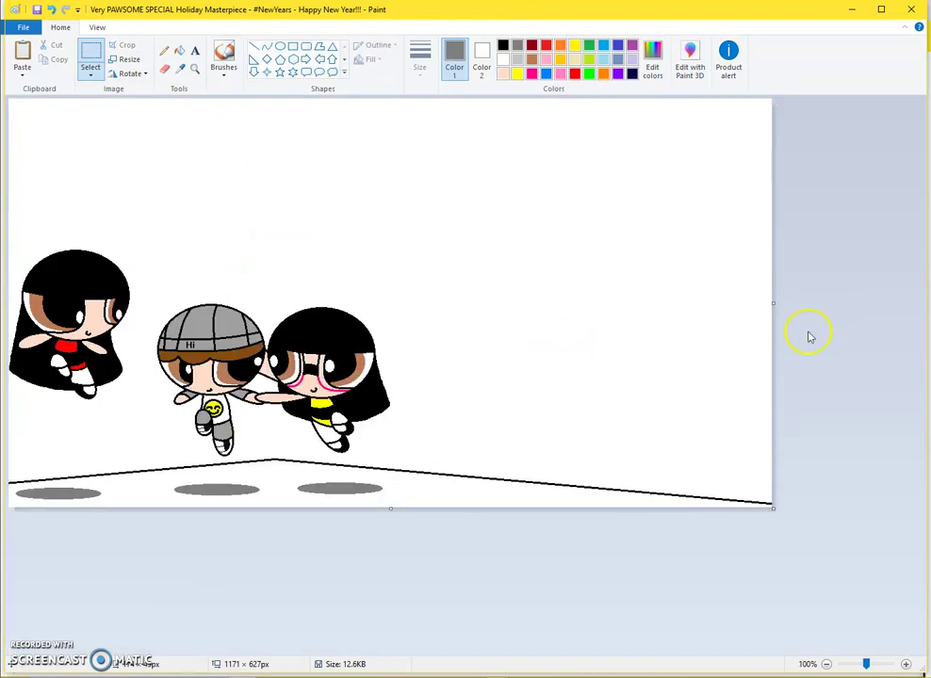
Move the dark grey shadow beneath the long-haired girl in red a little to the right.
scroll(120, 528, "up", 2)
scroll(247, 467, "down", 5)
left_click_drag(317, 576, 10, 636)
left_click_drag(84, 615, 137, 619)
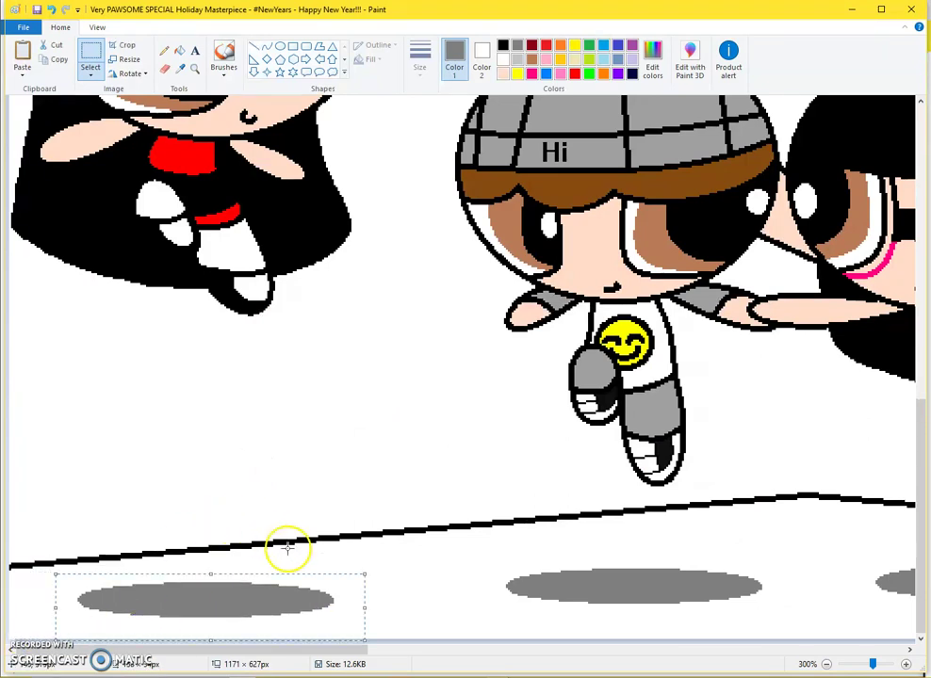
Narrow the canvas to 613 px by removing the empty right-hand area, and fill the background above the floor with dark navy.
scroll(287, 547, "down", 2)
left_click_drag(772, 302, 407, 349)
scroll(322, 333, "up", 1)
left_click(179, 49)
left_click(618, 74)
left_click(623, 187)
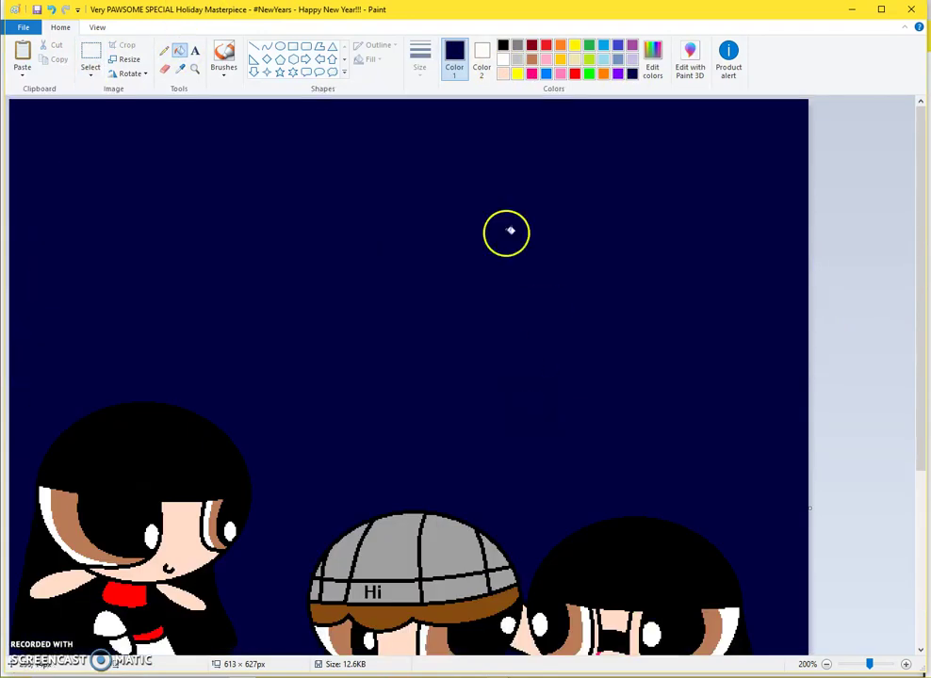
Try trimming the empty sky by flipping the picture vertically, shortening the canvas to 407 px and flipping it back.
left_click(421, 59)
left_click(383, 185)
left_click(130, 73)
left_click(106, 131)
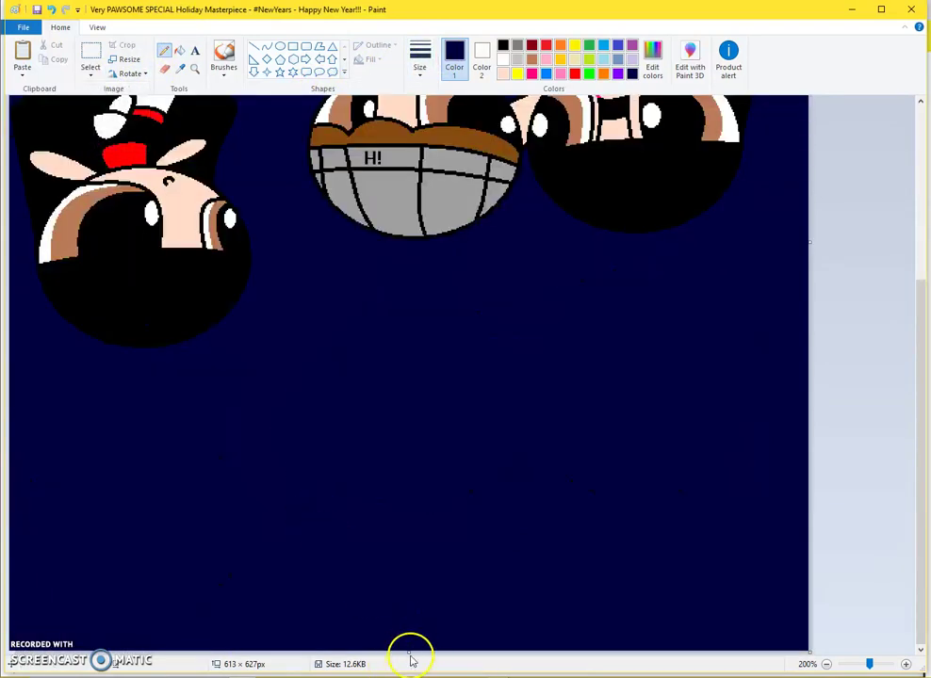
left_click_drag(410, 650, 380, 363)
left_click(130, 74)
left_click(101, 131)
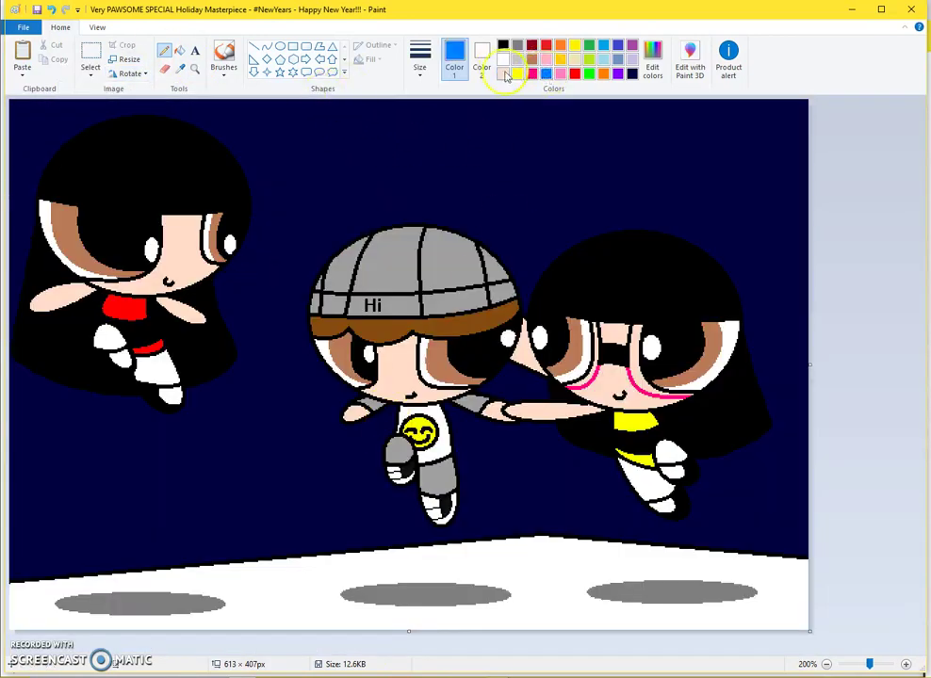
Try an orange pencil stroke in the sky, and undo it together with the canvas trimming and flips.
scroll(562, 126, "up", 1)
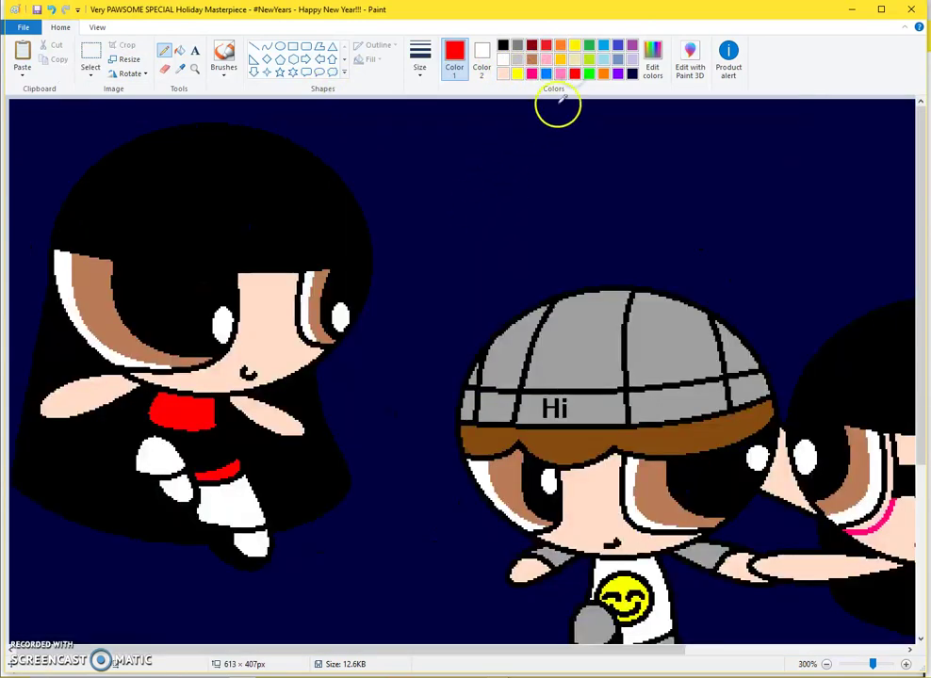
left_click(603, 73)
mouse_move(483, 124)
left_mouse_down()
mouse_move(504, 217)
mouse_move(500, 181)
mouse_move(612, 143)
left_mouse_up()
key("ctrl+z")
key("ctrl+z")
key("ctrl+z")
key("ctrl+z")
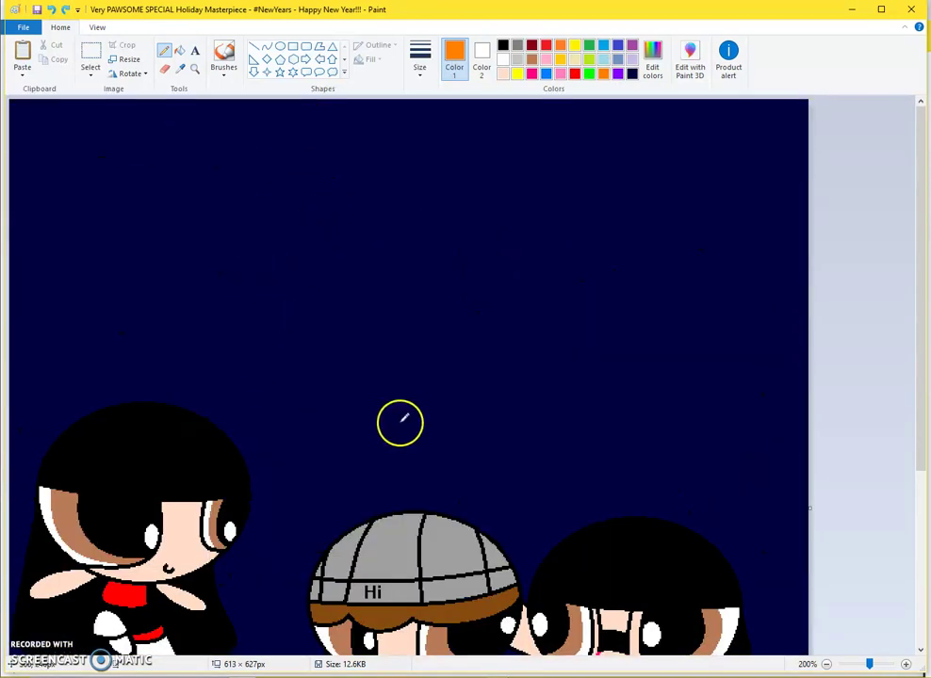
Set the drawing colour to bright yellow and try a pencil stroke in the sky, undoing it again.
scroll(488, 179, "up", 1)
left_click(531, 73)
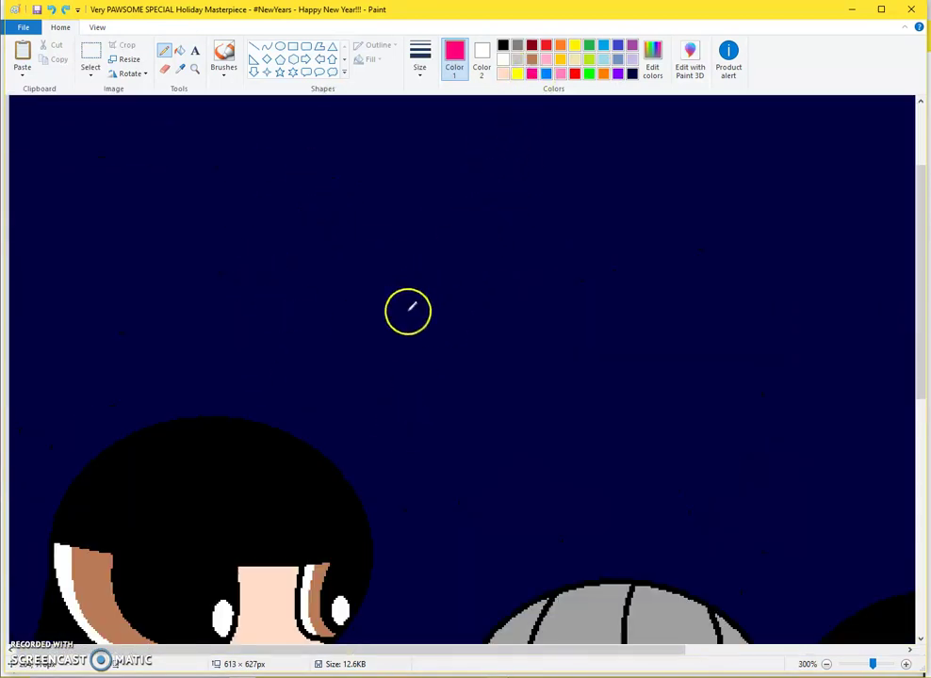
scroll(407, 310, "down", 1)
left_click(516, 75)
mouse_move(289, 268)
left_mouse_down()
mouse_move(458, 266)
mouse_move(367, 346)
mouse_move(273, 376)
left_mouse_up()
key("ctrl+z")
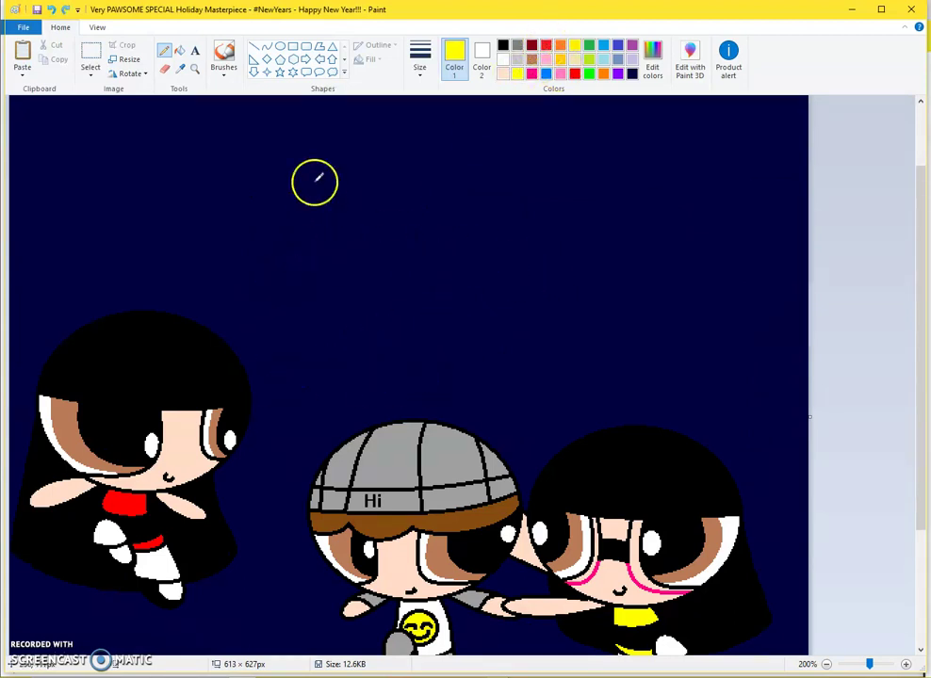
Spray a large yellow "2019" in the sky above the capped and glasses characters with a thick airbrush.
left_click(224, 70)
left_click(224, 94)
left_click(420, 59)
left_click(415, 163)
mouse_move(279, 299)
left_mouse_down()
mouse_move(288, 283)
mouse_move(351, 262)
mouse_move(297, 382)
mouse_move(377, 396)
left_mouse_up()
mouse_move(450, 259)
left_mouse_down()
mouse_move(457, 395)
mouse_move(482, 276)
left_mouse_up()
left_click_drag(534, 244, 540, 391)
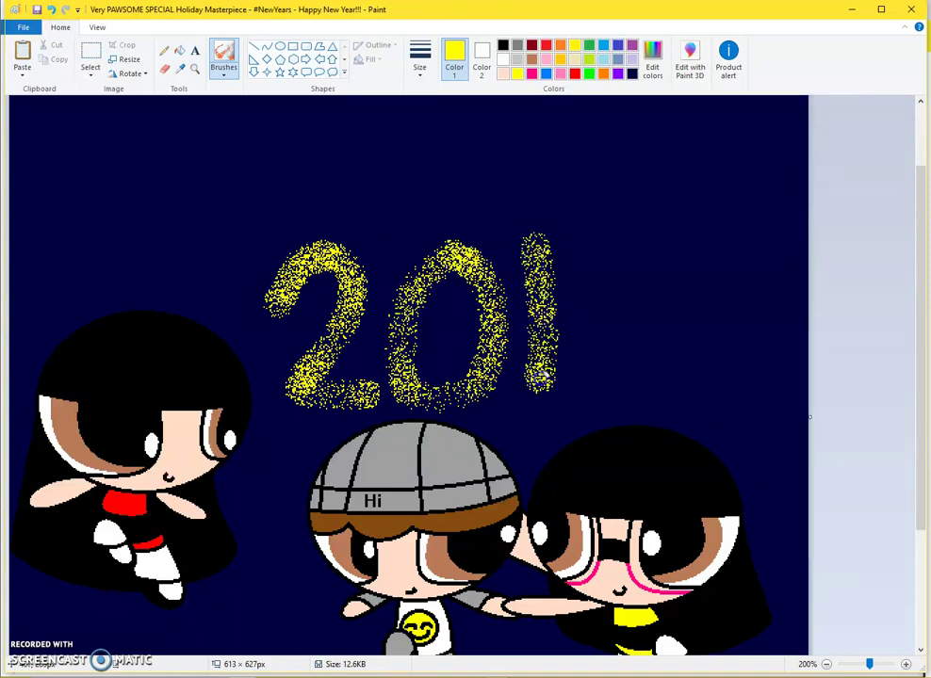
mouse_move(544, 282)
left_mouse_down()
mouse_move(584, 243)
mouse_move(627, 243)
mouse_move(659, 407)
left_mouse_up()
Try two thick yellow airbrush streaks between the long-haired girl and the capped character, and undo them.
scroll(263, 500, "down", 3)
mouse_move(259, 484)
left_mouse_down()
mouse_move(204, 453)
mouse_move(179, 458)
left_mouse_up()
left_click_drag(310, 489, 365, 464)
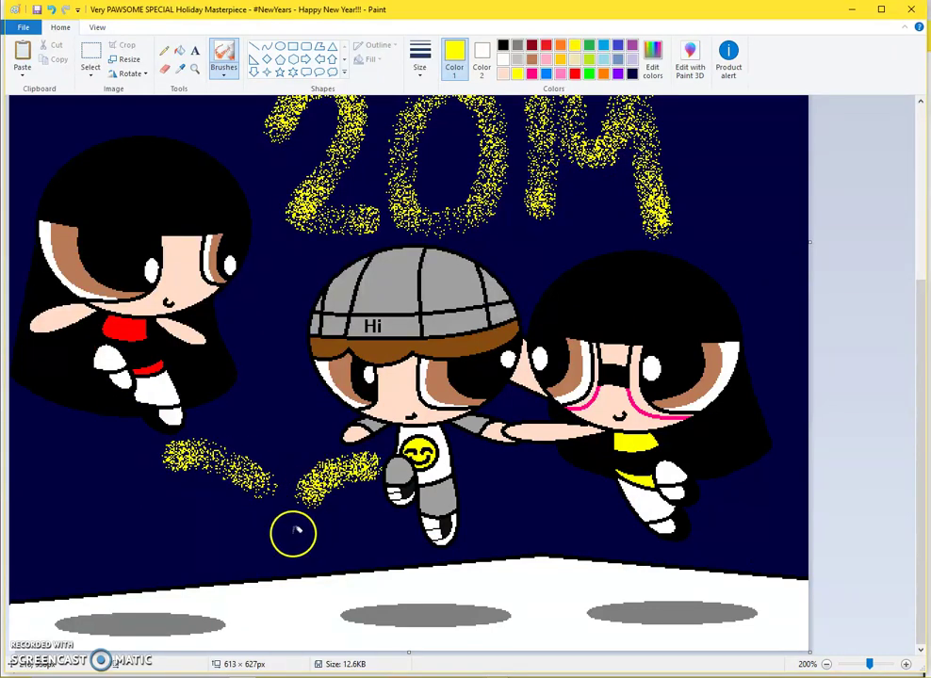
key("ctrl+z")
key("ctrl+z")
Choose a thinner airbrush size and test it with a curved yellow streak below the long-haired girl, undoing the streak.
scroll(260, 496, "up", 2)
left_click(420, 58)
left_click(426, 145)
scroll(409, 309, "down", 5)
mouse_move(282, 269)
left_mouse_down()
mouse_move(129, 207)
mouse_move(111, 231)
left_mouse_up()
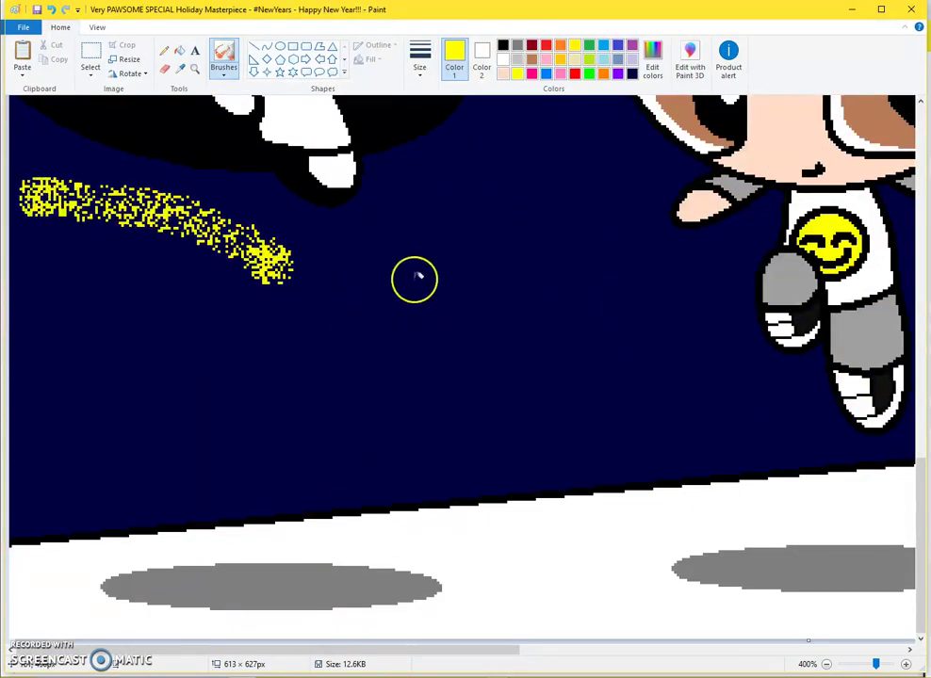
scroll(415, 278, "down", 2)
scroll(424, 272, "up", 7)
key("ctrl+z")
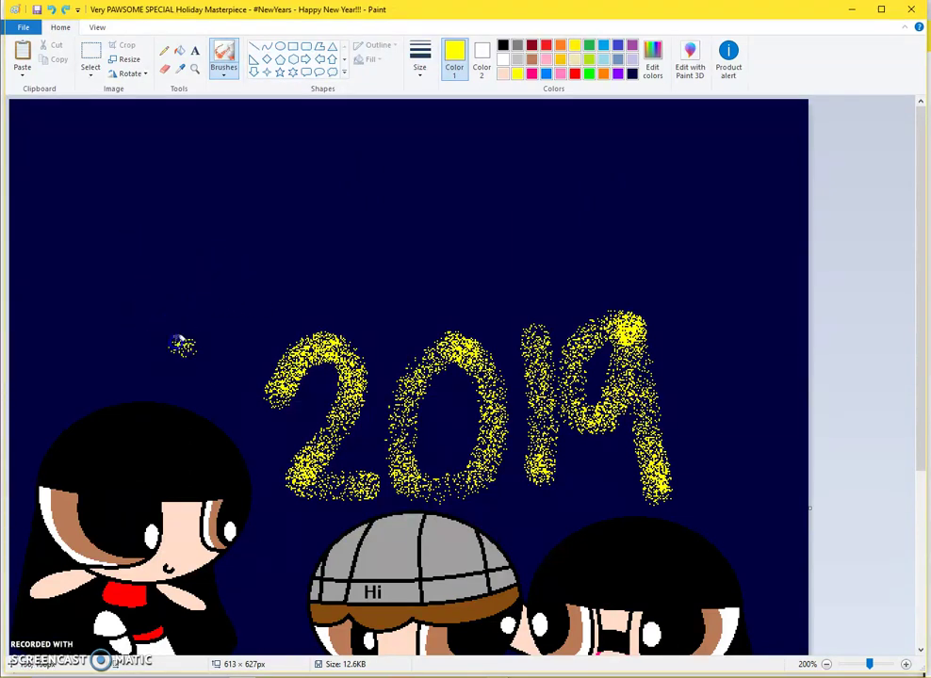
Spray two curved yellow firework streaks left of the "2019", above the long-haired girl, and undo a surplus third one.
mouse_move(179, 344)
left_mouse_down()
mouse_move(234, 384)
mouse_move(247, 415)
left_mouse_up()
left_click_drag(189, 300, 349, 246)
mouse_move(108, 303)
left_mouse_down()
mouse_move(80, 271)
mouse_move(85, 285)
left_mouse_up()
key("ctrl+z")
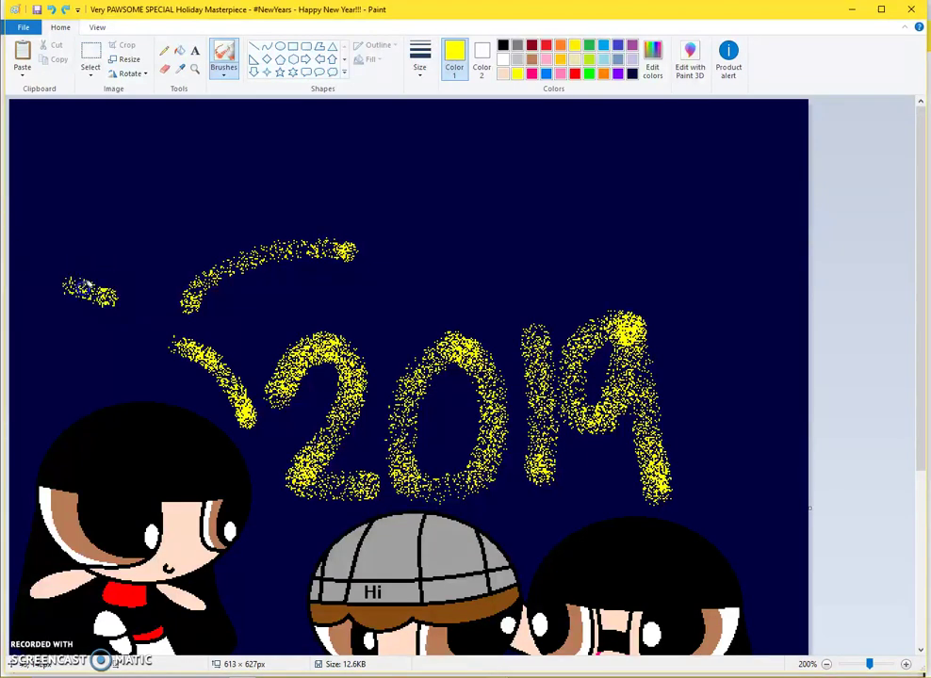
key("ctrl+z")
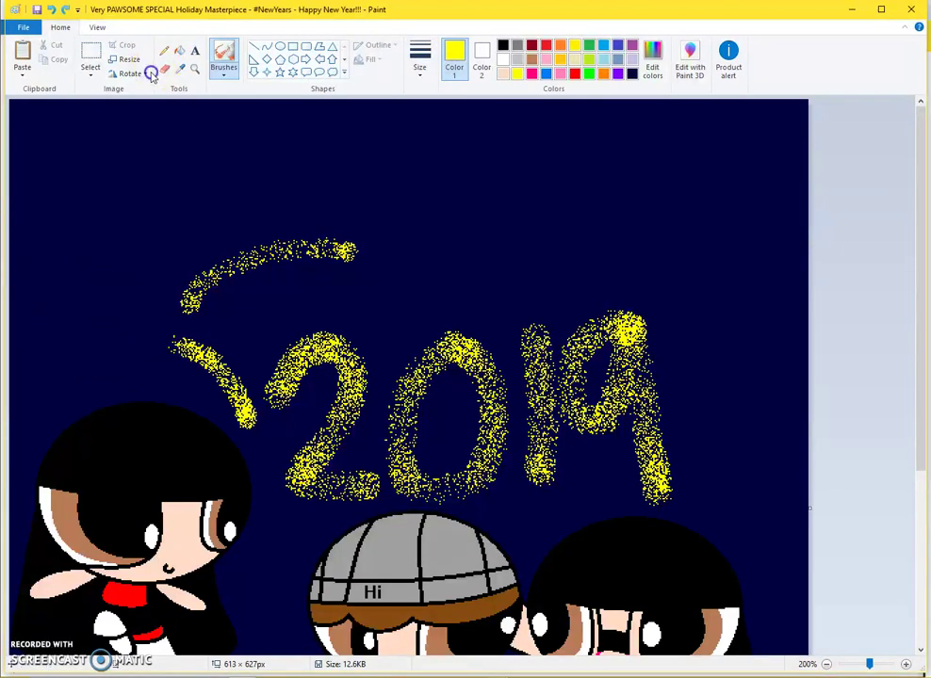
Flip the picture horizontally and spray the firework's other two yellow streaks so that they run off the canvas edge.
left_click(148, 74)
left_click(123, 146)
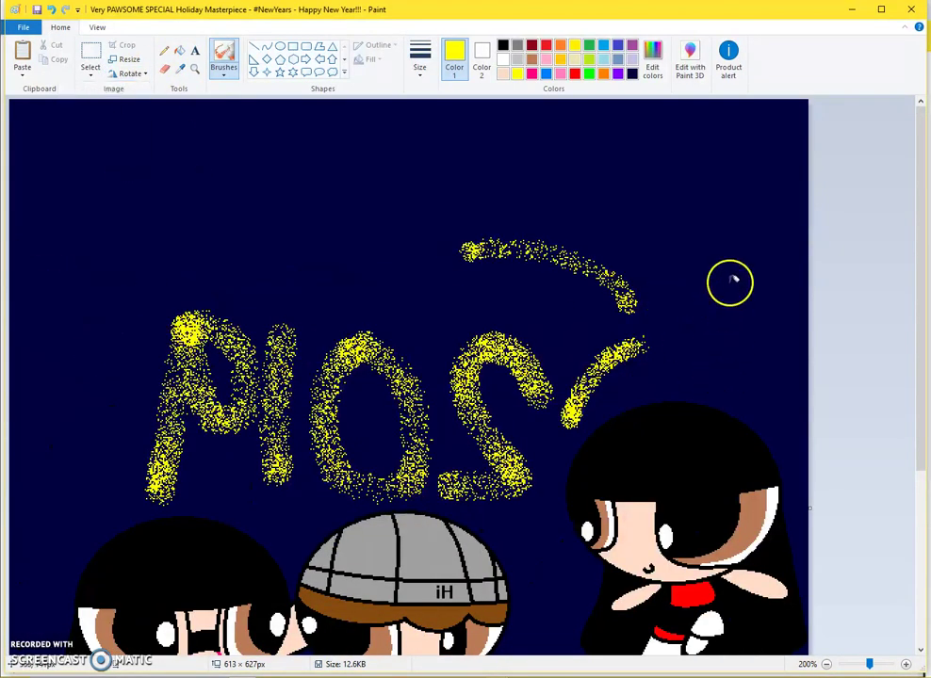
left_click_drag(731, 280, 821, 220)
left_click_drag(721, 346, 818, 373)
key("ctrl+z")
left_click_drag(718, 346, 858, 495)
key("ctrl+z")
mouse_move(727, 348)
left_mouse_down()
mouse_move(778, 380)
mouse_move(812, 421)
left_mouse_up()
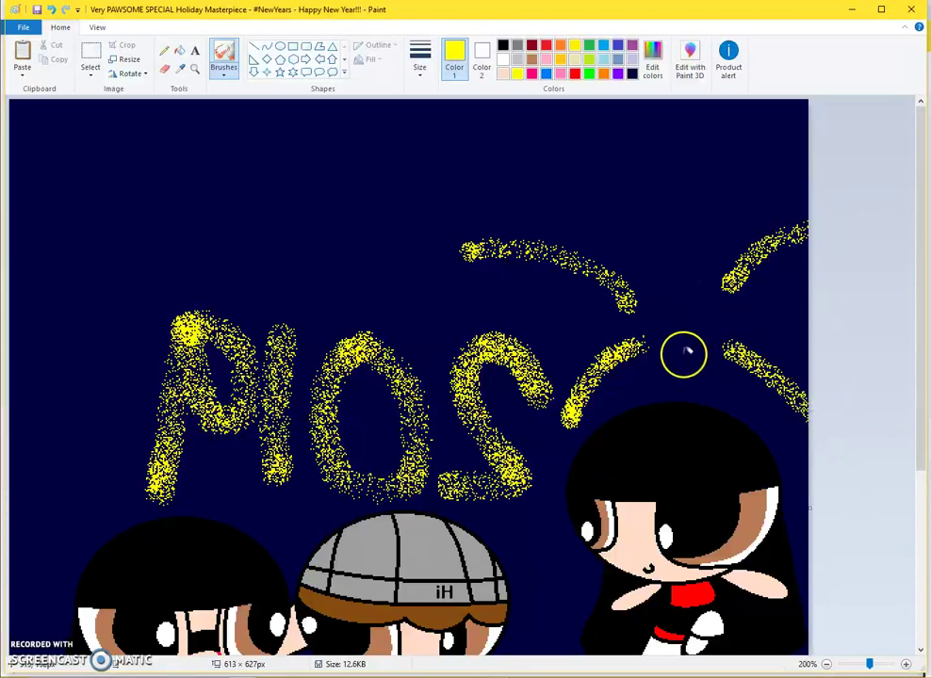
Add a yellow dot at the firework's centre and flip the picture back horizontally.
left_click(126, 62)
left_click(193, 68)
left_click(131, 74)
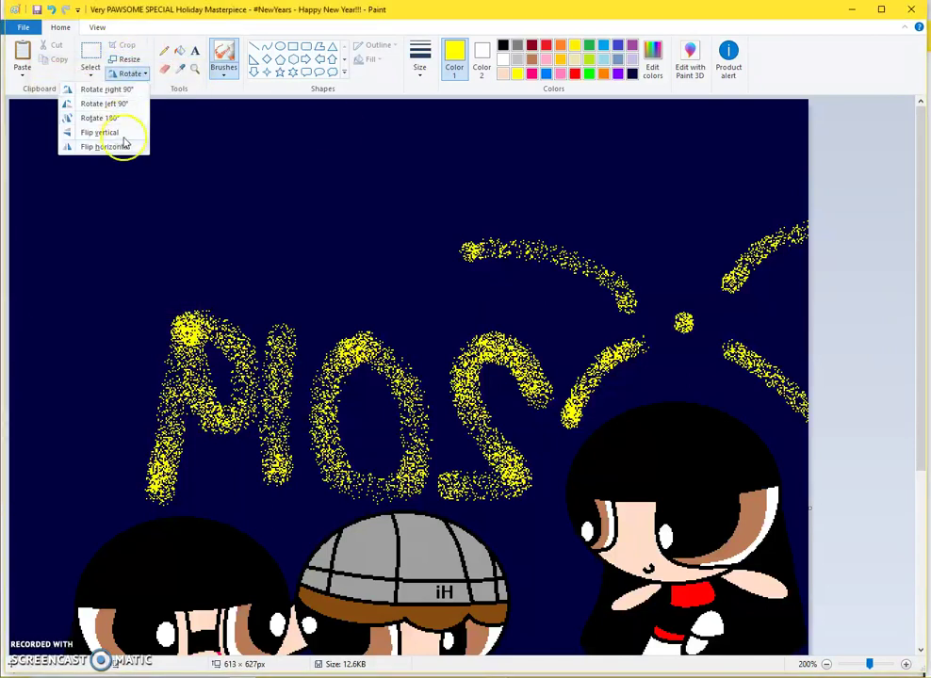
left_click(105, 147)
Spray a second yellow firework with four curved streaks and a centre dot to the right of the "2019".
mouse_move(717, 272)
left_mouse_down()
mouse_move(649, 223)
mouse_move(573, 202)
left_mouse_up()
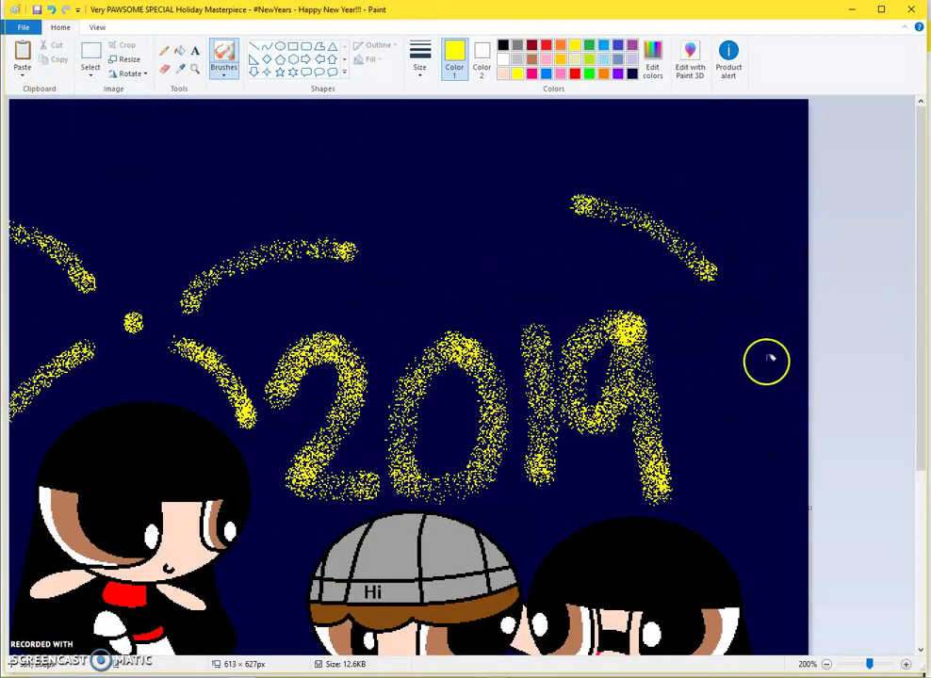
left_click_drag(738, 340, 709, 485)
left_click(786, 340)
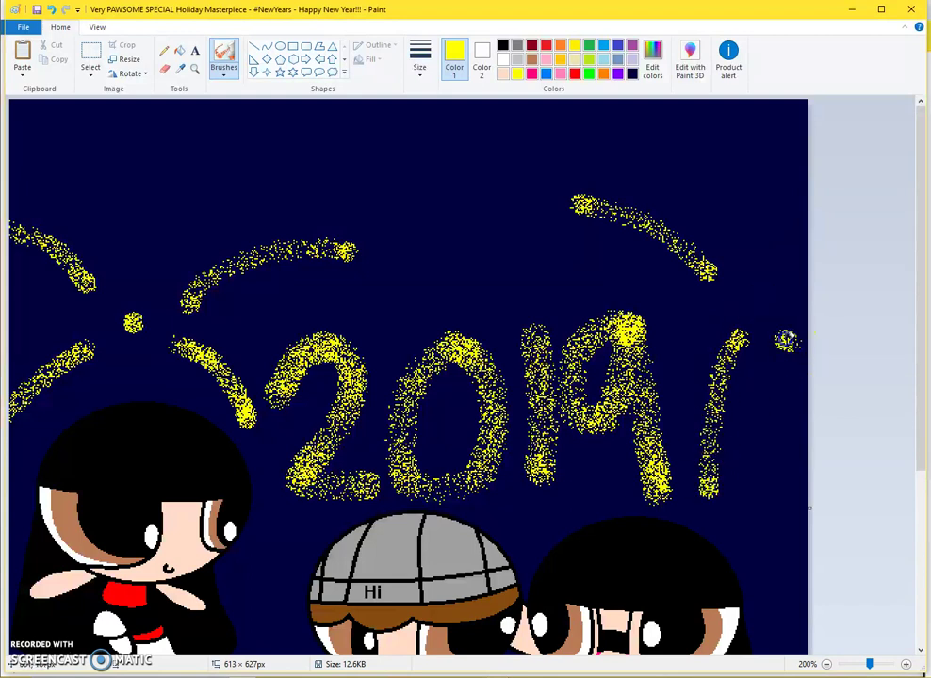
key("ctrl+z")
mouse_move(763, 272)
left_mouse_down()
mouse_move(767, 231)
mouse_move(814, 204)
left_mouse_up()
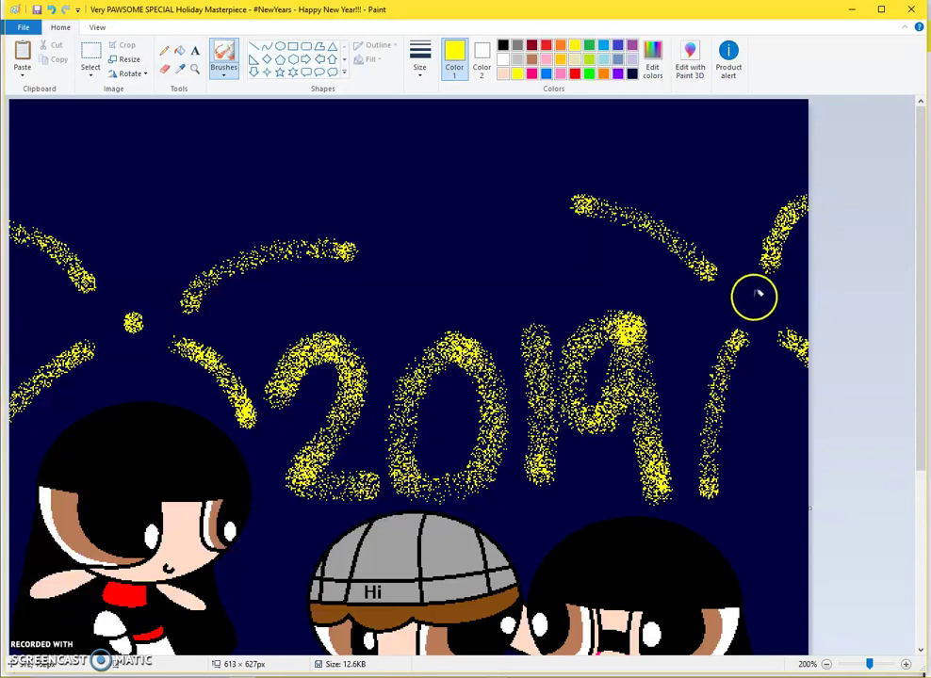
Trim the top of the sky by flipping the picture vertically, shortening the canvas to 570 px and flipping it back.
scroll(499, 218, "down", 1)
left_click(137, 76)
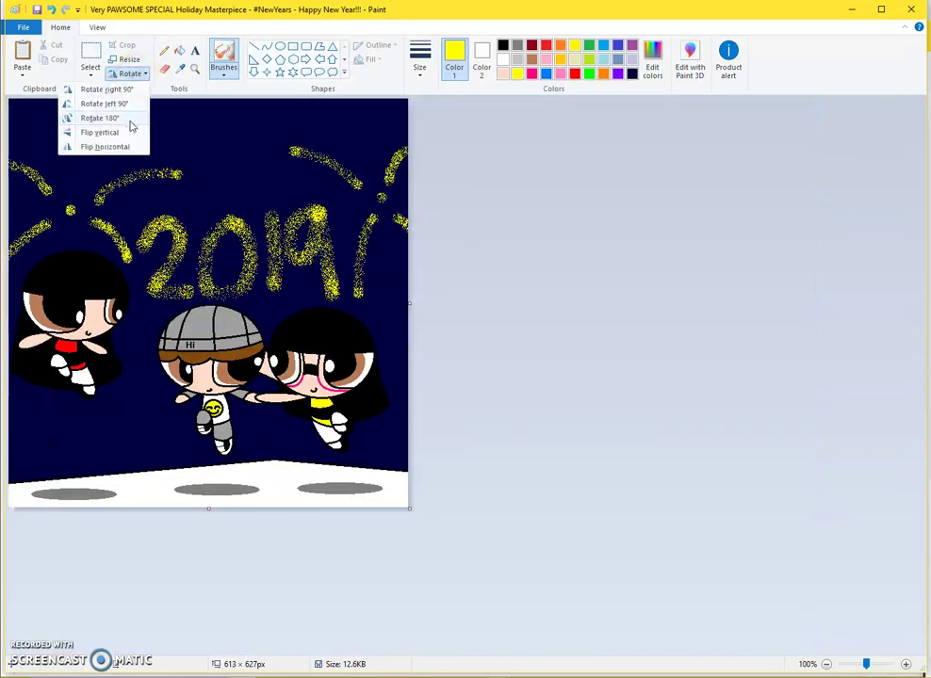
left_click(117, 133)
left_click_drag(212, 518, 213, 469)
left_click(135, 73)
left_click(121, 133)
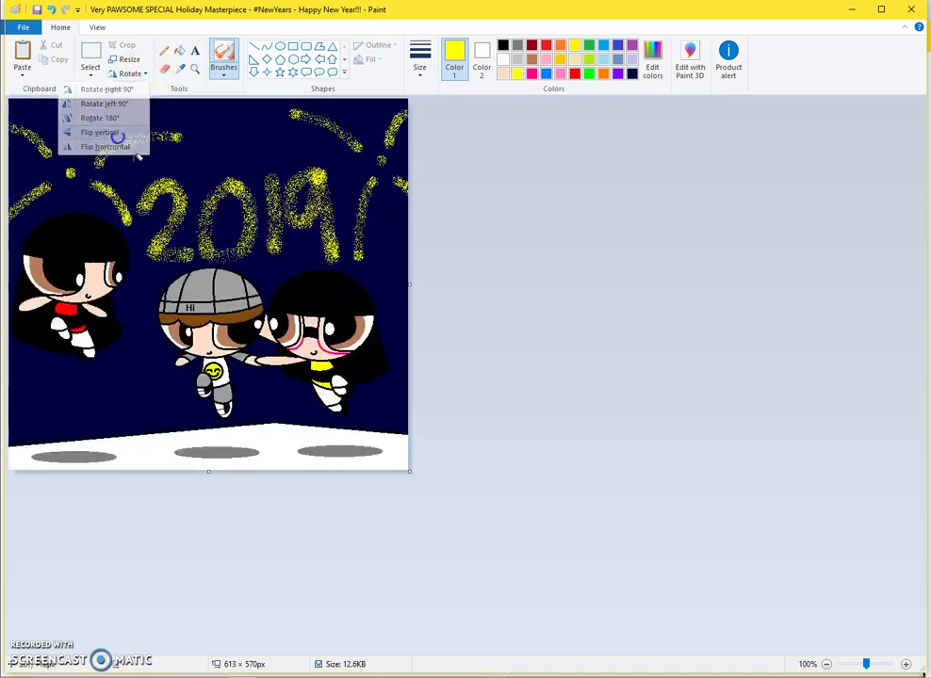
Try spraying large yellow letters "LF" in the space beneath the long-haired girl.
scroll(312, 447, "up", 1, "ctrl")
scroll(194, 479, "down", 3)
left_click_drag(100, 439, 99, 499)
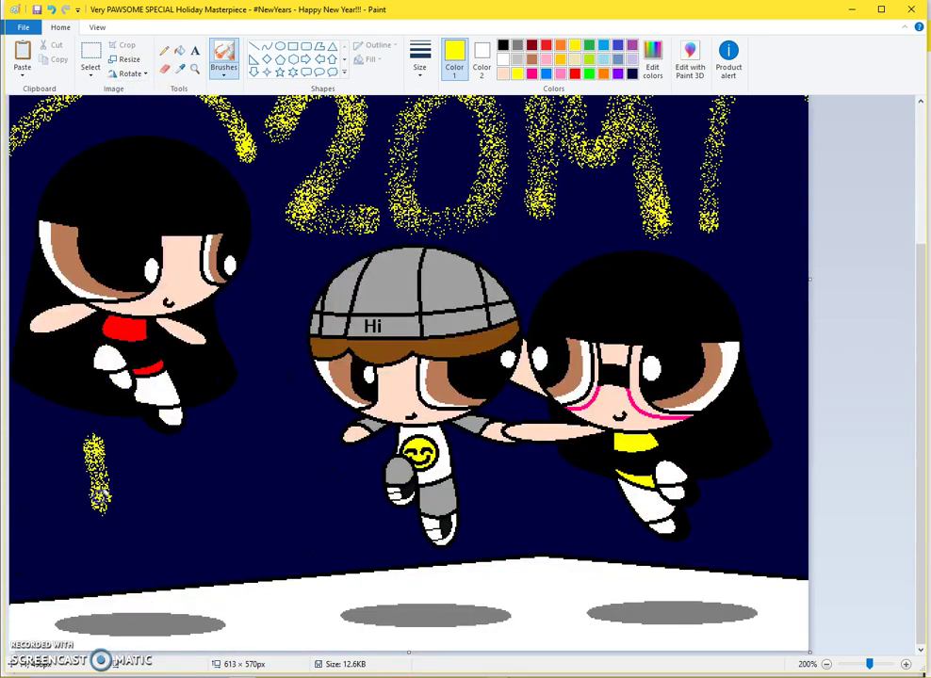
mouse_move(115, 541)
left_mouse_down()
mouse_move(203, 534)
mouse_move(201, 449)
mouse_move(248, 414)
left_mouse_up()
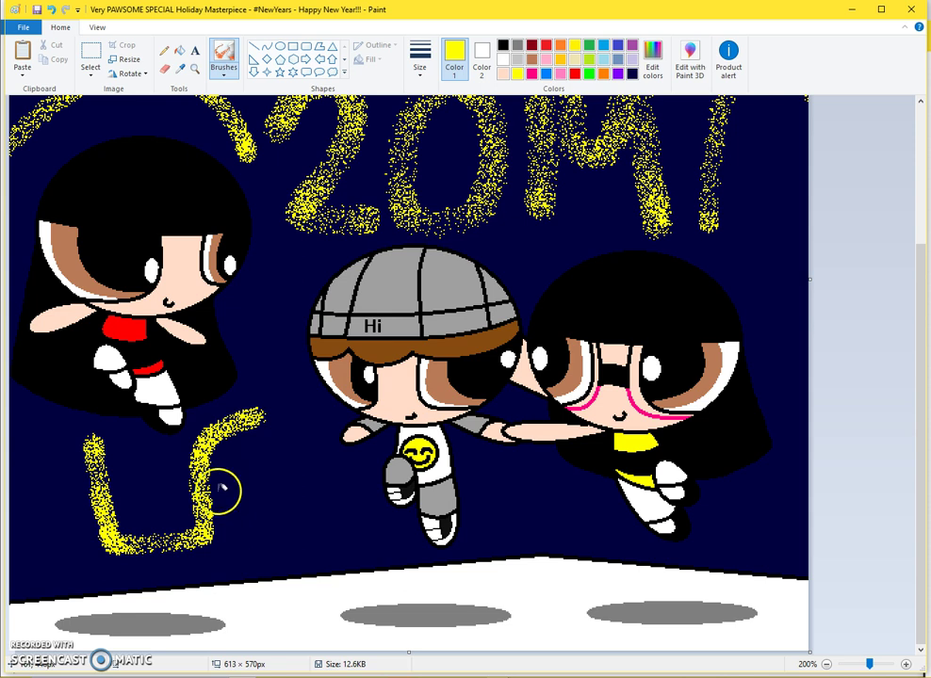
left_click_drag(221, 487, 273, 473)
Choose a still thinner airbrush size and undo the large "LF" letters.
left_click(420, 64)
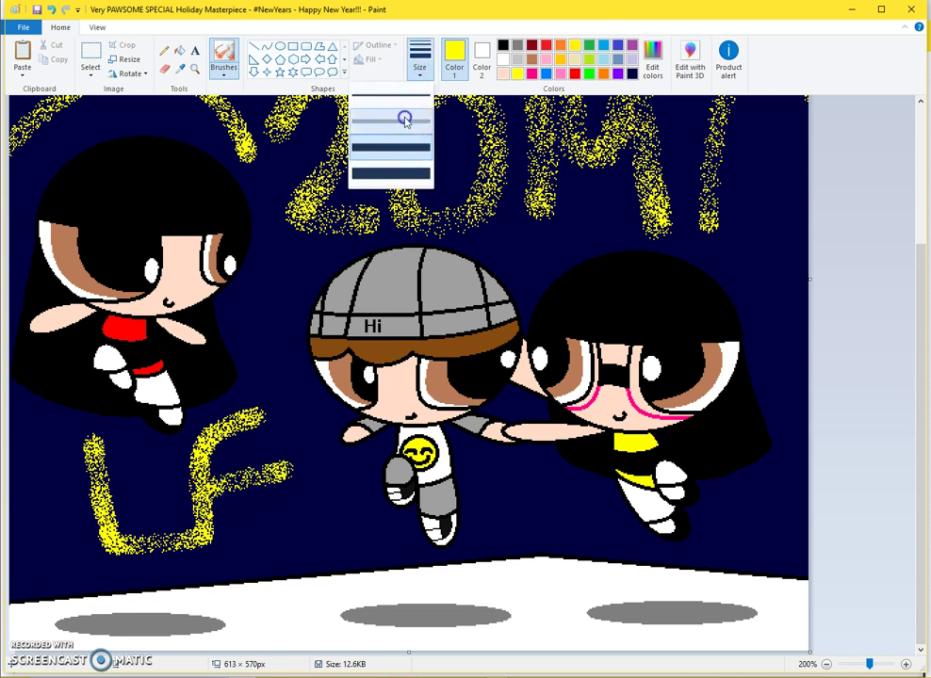
left_click(405, 118)
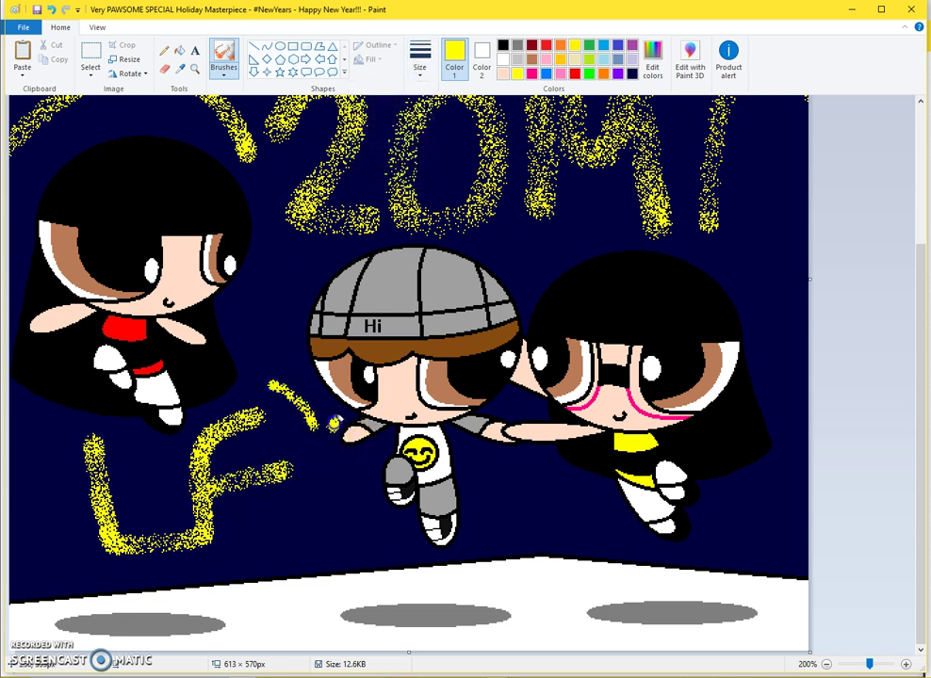
key("ctrl+z")
key("ctrl+z")
key("ctrl+z")
key("ctrl+z")
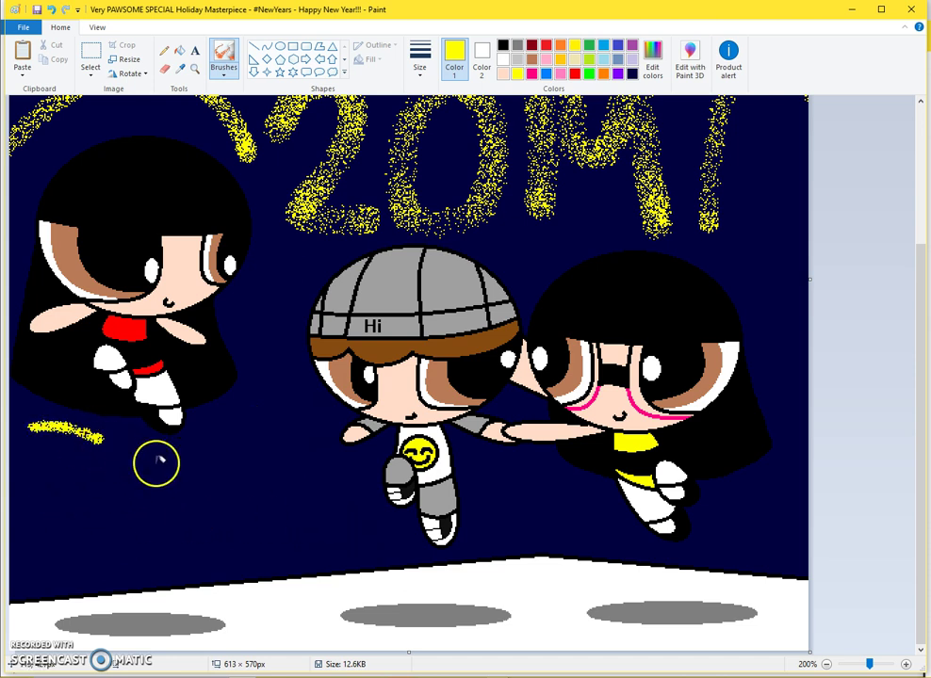
Spray smaller yellow letters "LF" beneath the long-haired girl, just above the floor.
scroll(151, 485, "down", 1, "ctrl")
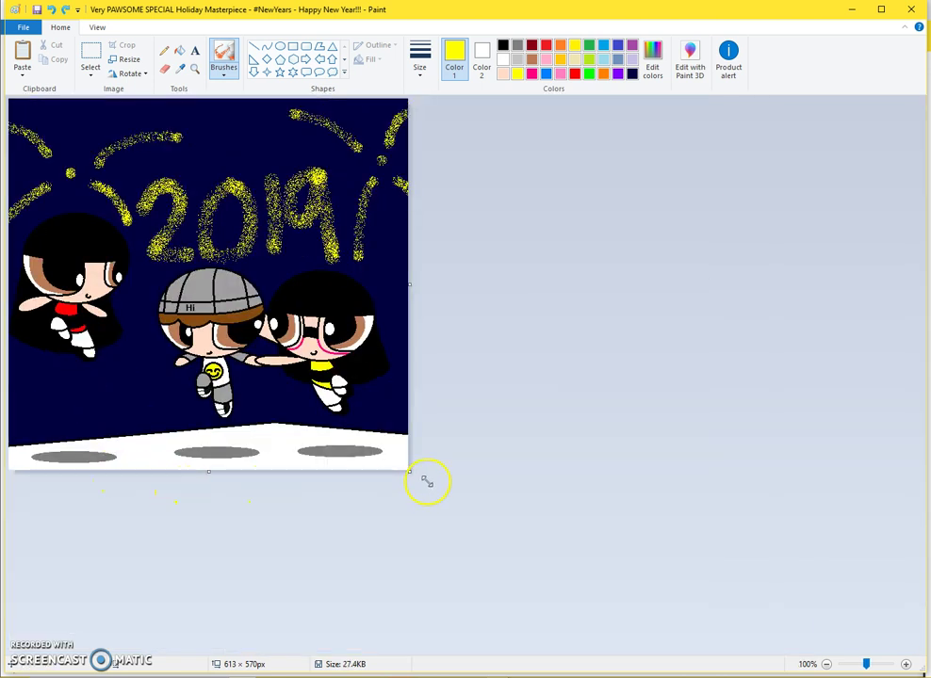
scroll(55, 423, "up", 2, "ctrl")
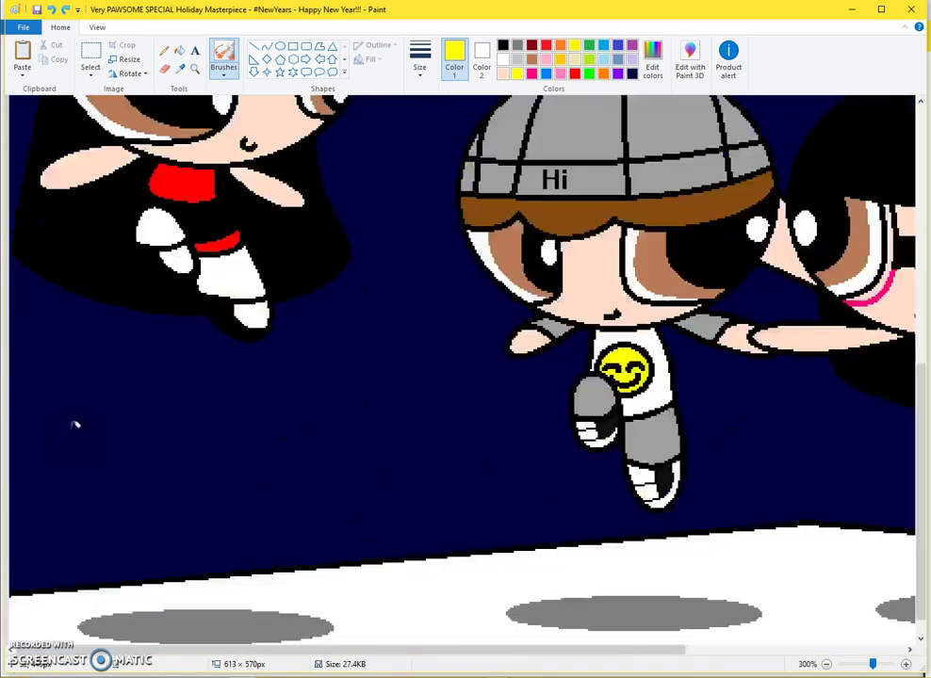
mouse_move(127, 385)
left_mouse_down()
mouse_move(146, 476)
mouse_move(243, 501)
mouse_move(205, 386)
mouse_move(280, 377)
left_mouse_up()
left_click_drag(223, 453, 260, 443)
scroll(312, 428, "down", 3, "ctrl")
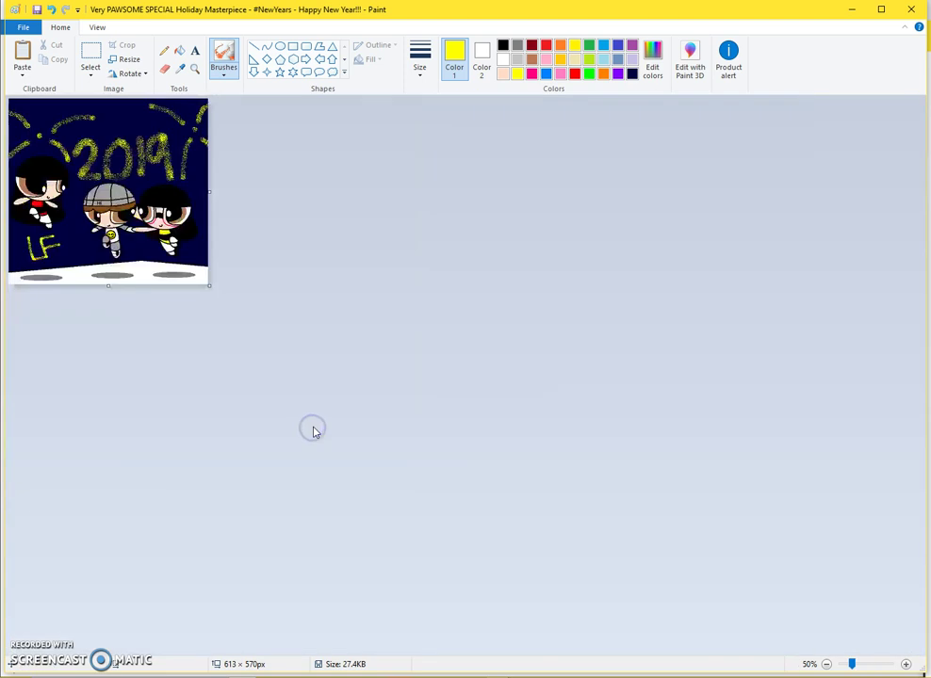
scroll(449, 482, "up", 1, "ctrl")
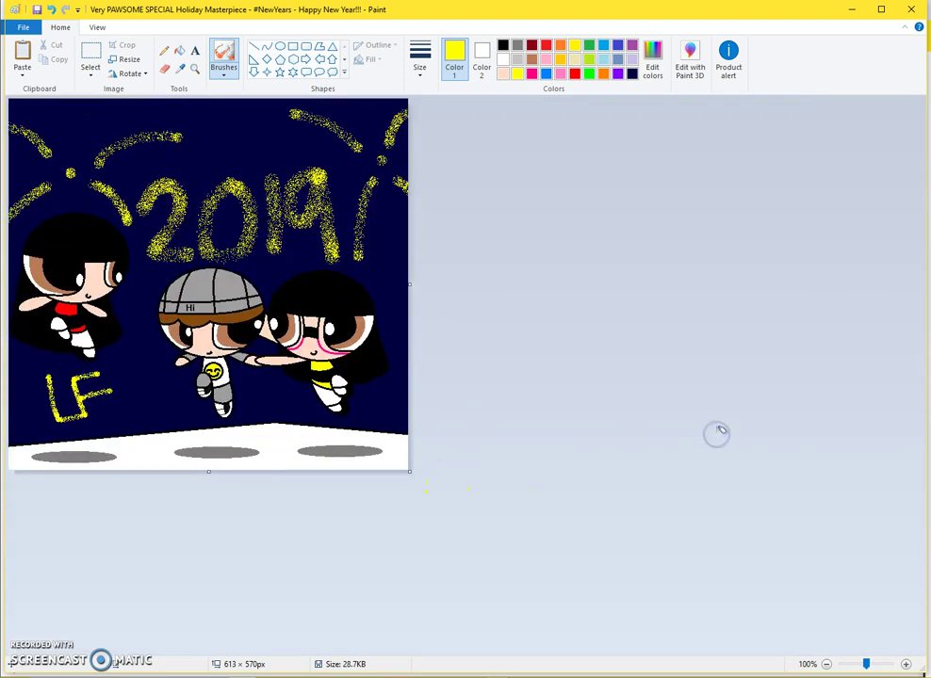